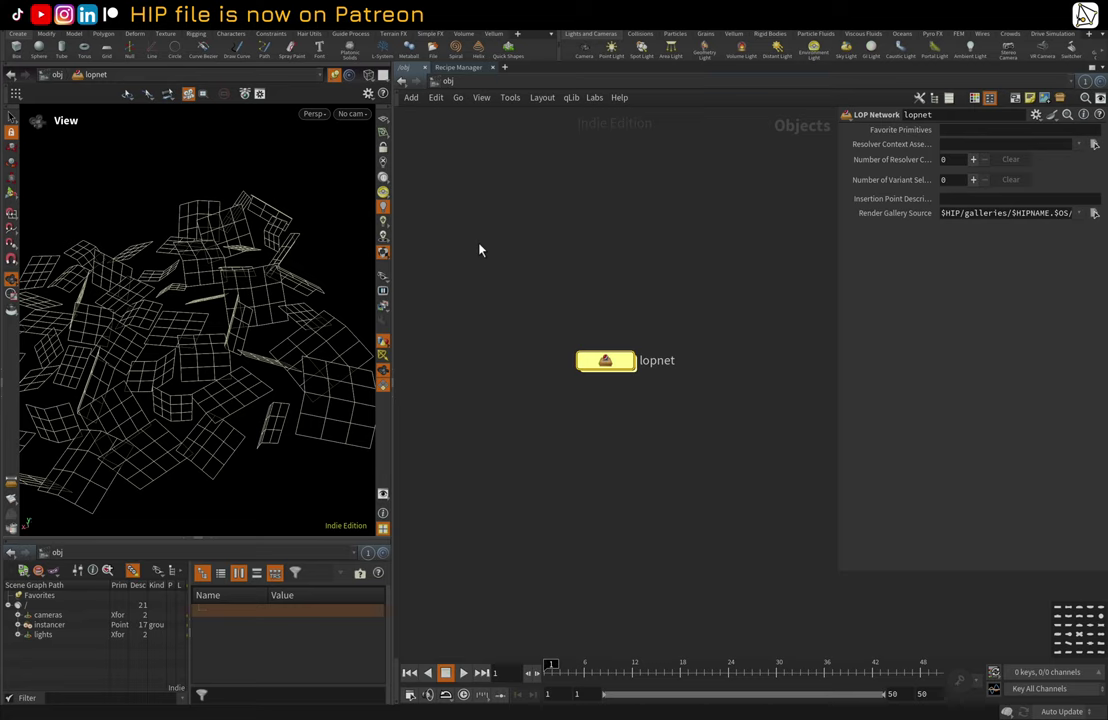
# - Orbit around the scattered grids, widen the scene view, and go inside the lopnet network
pyautogui.moveTo(248, 306); pyautogui.dragTo(480, 247)
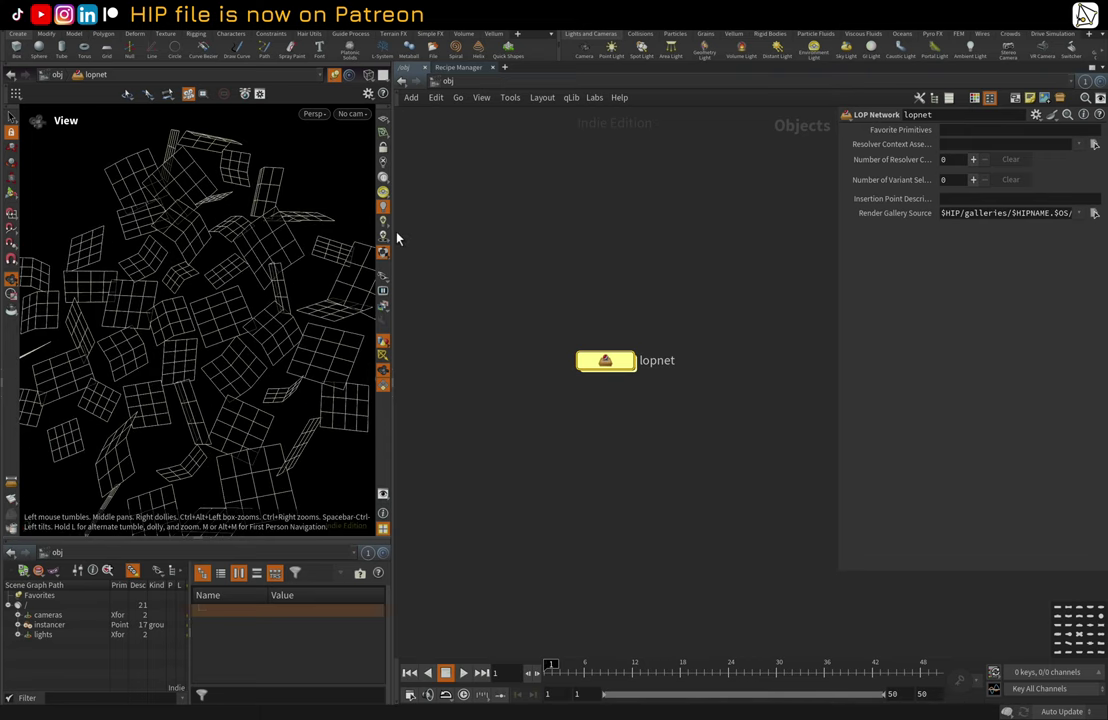
pyautogui.moveTo(393, 237); pyautogui.dragTo(464, 232)
pyautogui.moveTo(245, 276); pyautogui.dragTo(248, 240)
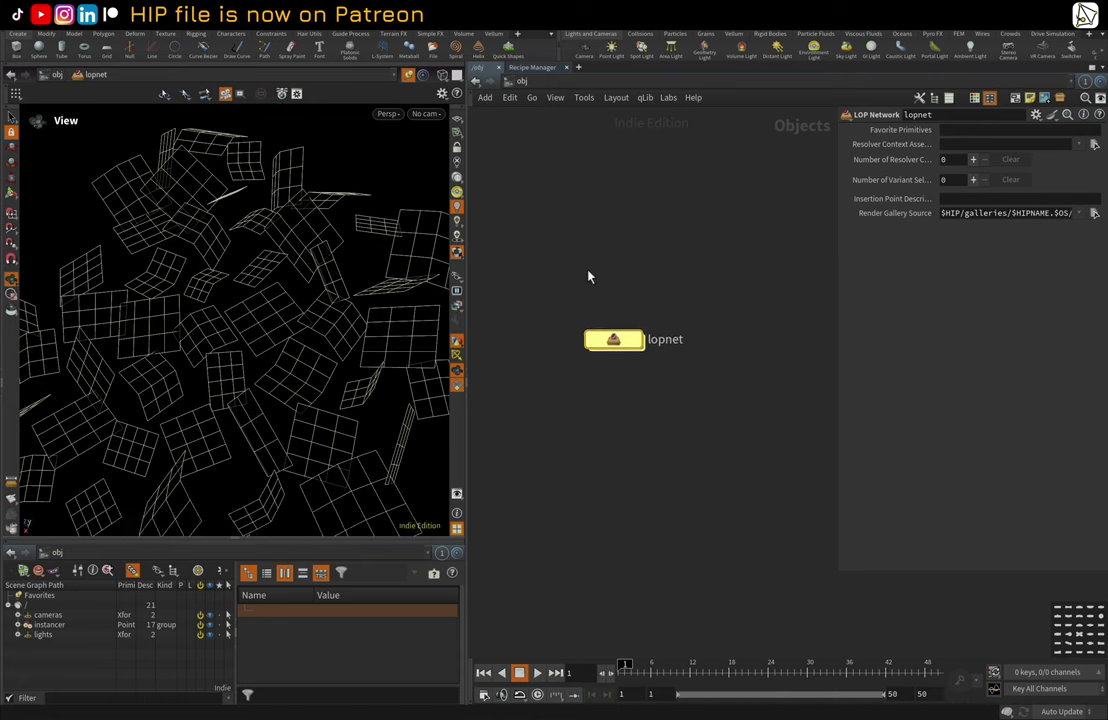
pyautogui.scroll(1, 588, 272)
pyautogui.moveTo(556, 272); pyautogui.dragTo(645, 368)
pyautogui.doubleClick(618, 347)
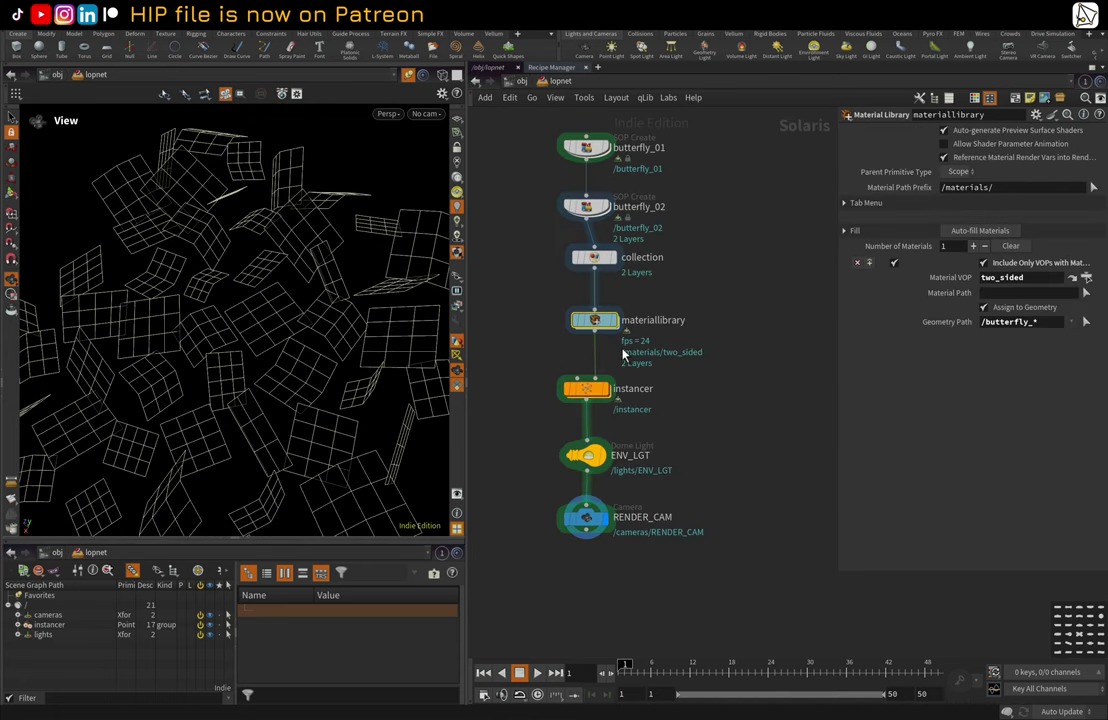
# - Display butterfly_01, go inside its geometry network, and delete the bypassed ATTRI_index node
pyautogui.click(604, 150)
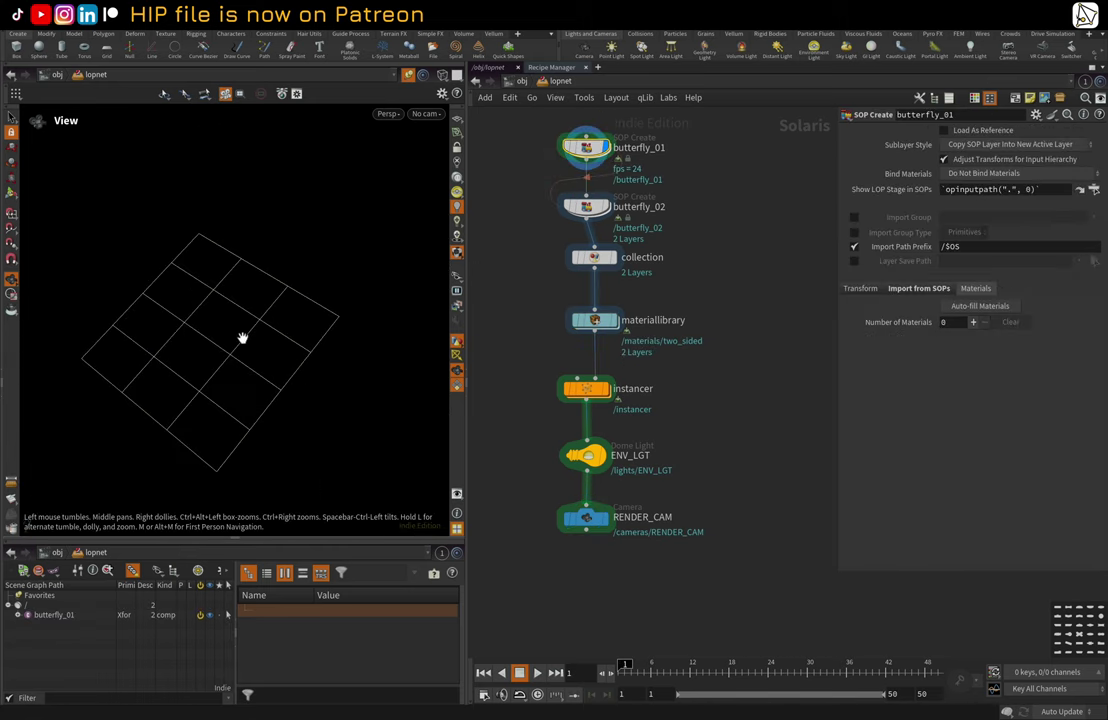
pyautogui.moveTo(250, 354); pyautogui.dragTo(300, 360)
pyautogui.doubleClick(587, 150)
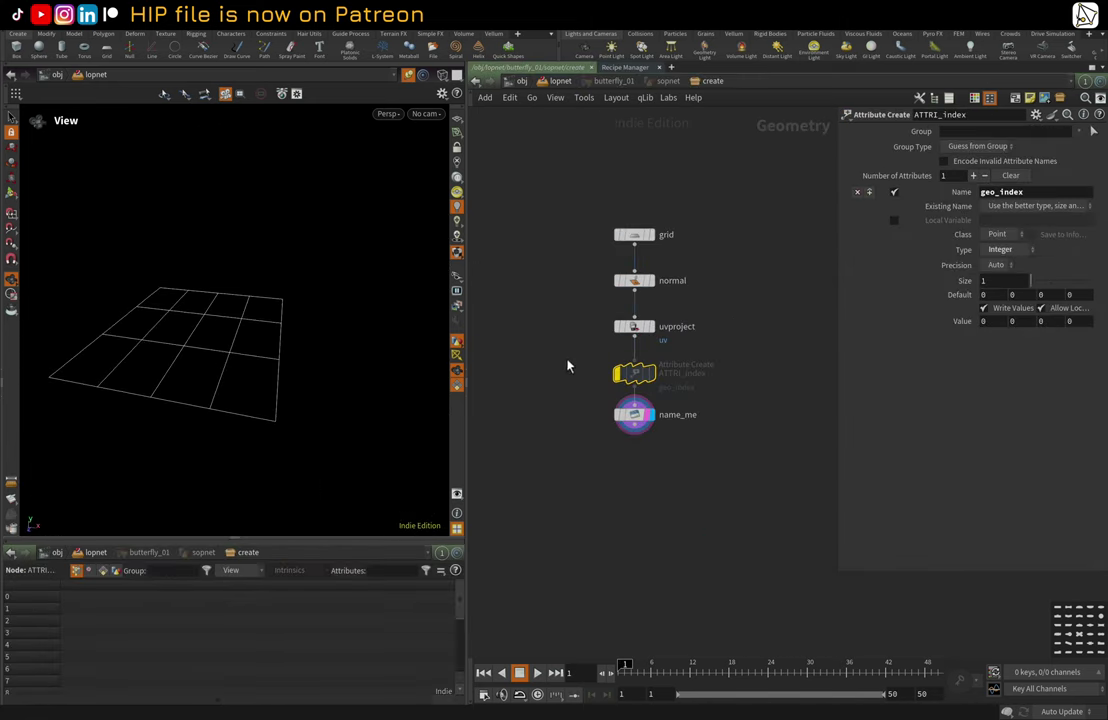
pyautogui.press('Delete')
pyautogui.scroll(2, 682, 330)
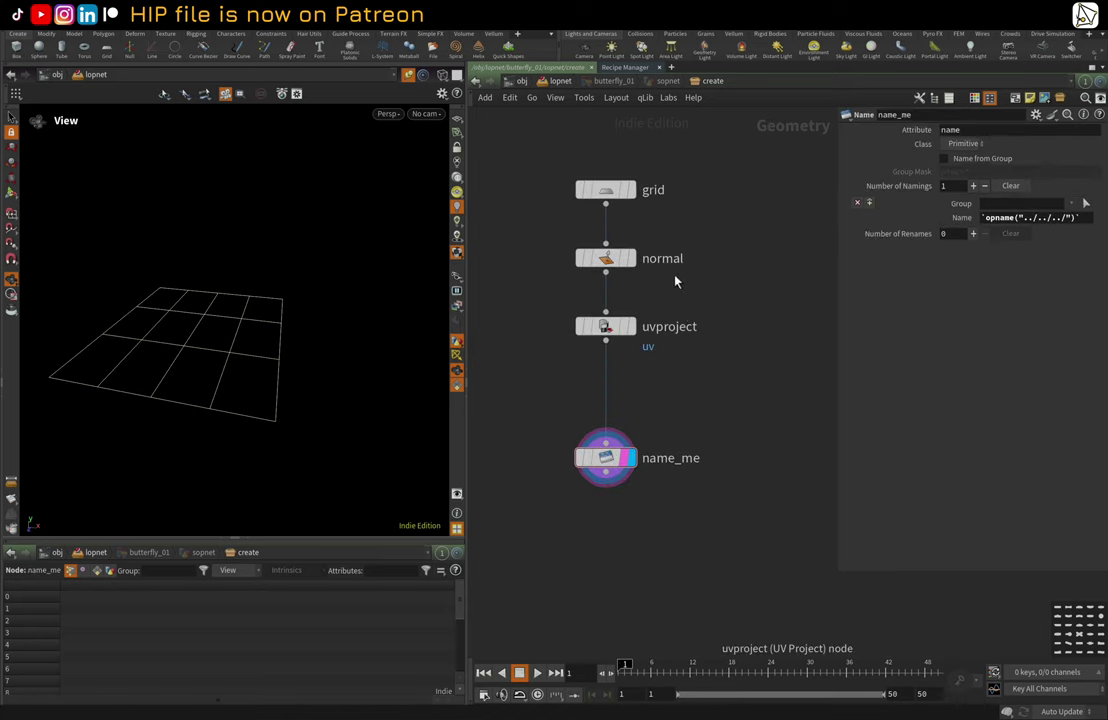
# - Widen the parameter area and show the evaluated value of the name_me node's Name expression
pyautogui.click(604, 466)
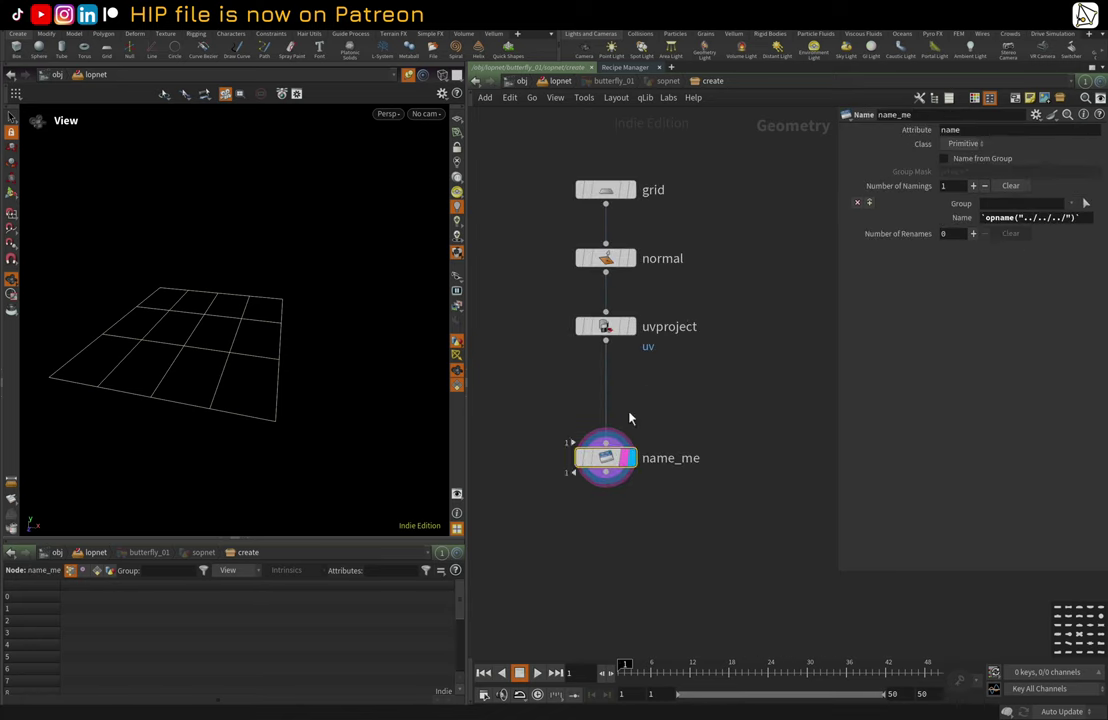
pyautogui.moveTo(734, 405); pyautogui.dragTo(722, 408, button='middle')
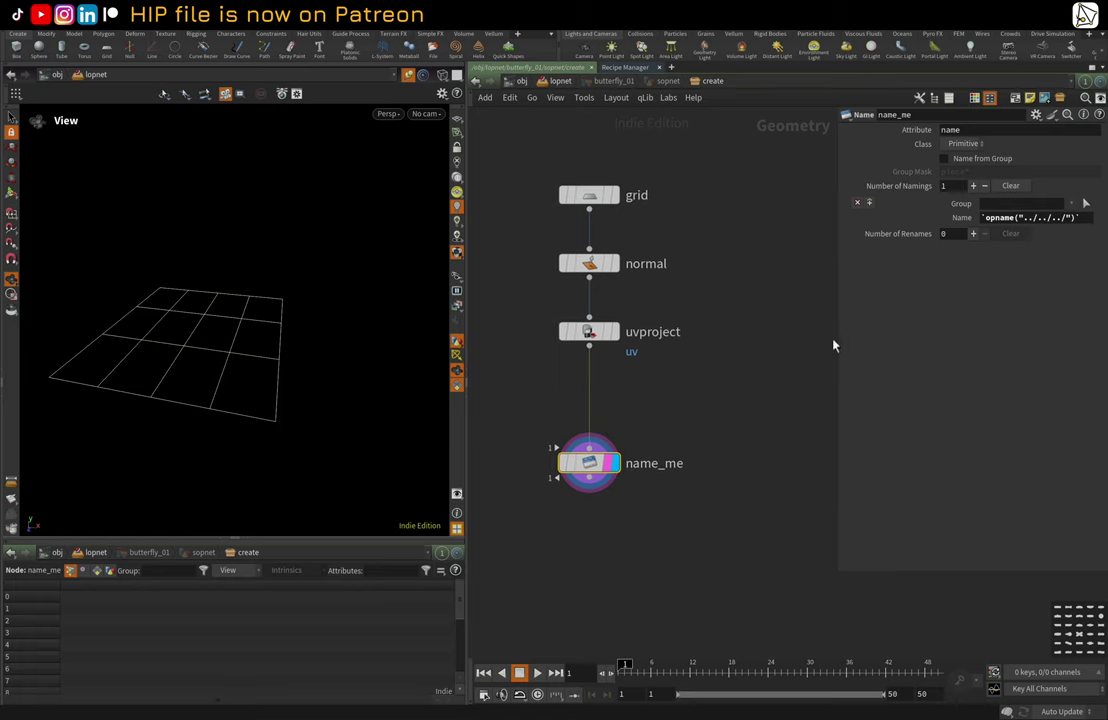
pyautogui.moveTo(838, 335); pyautogui.dragTo(737, 349)
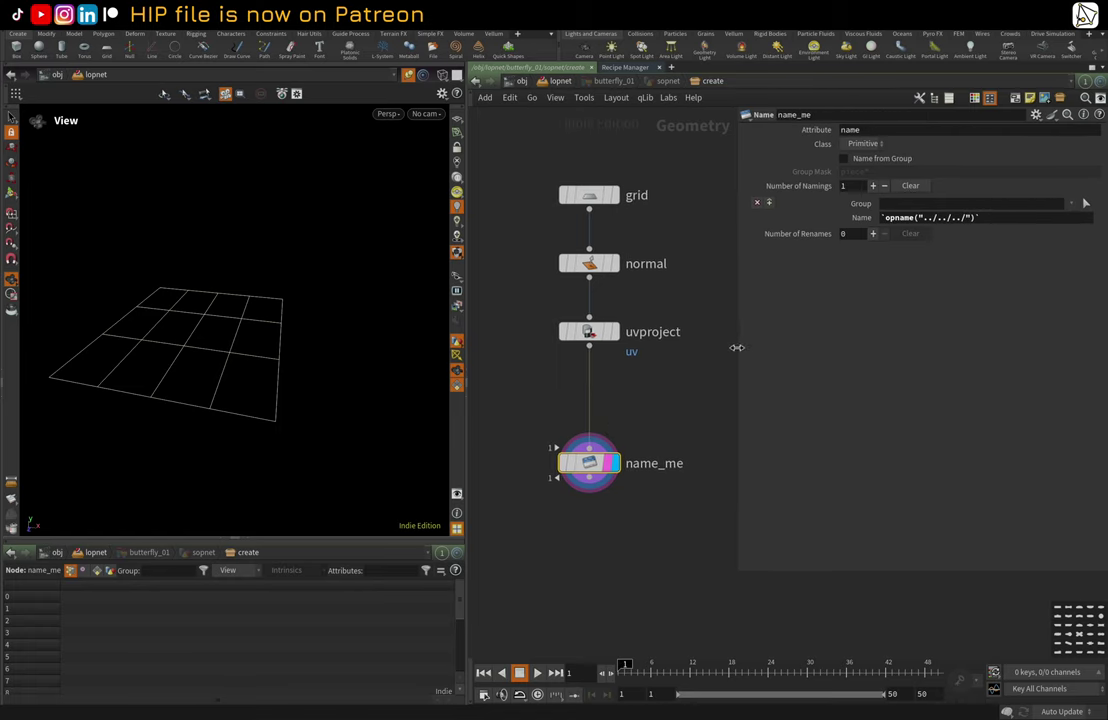
pyautogui.click(850, 219)
pyautogui.click(665, 405)
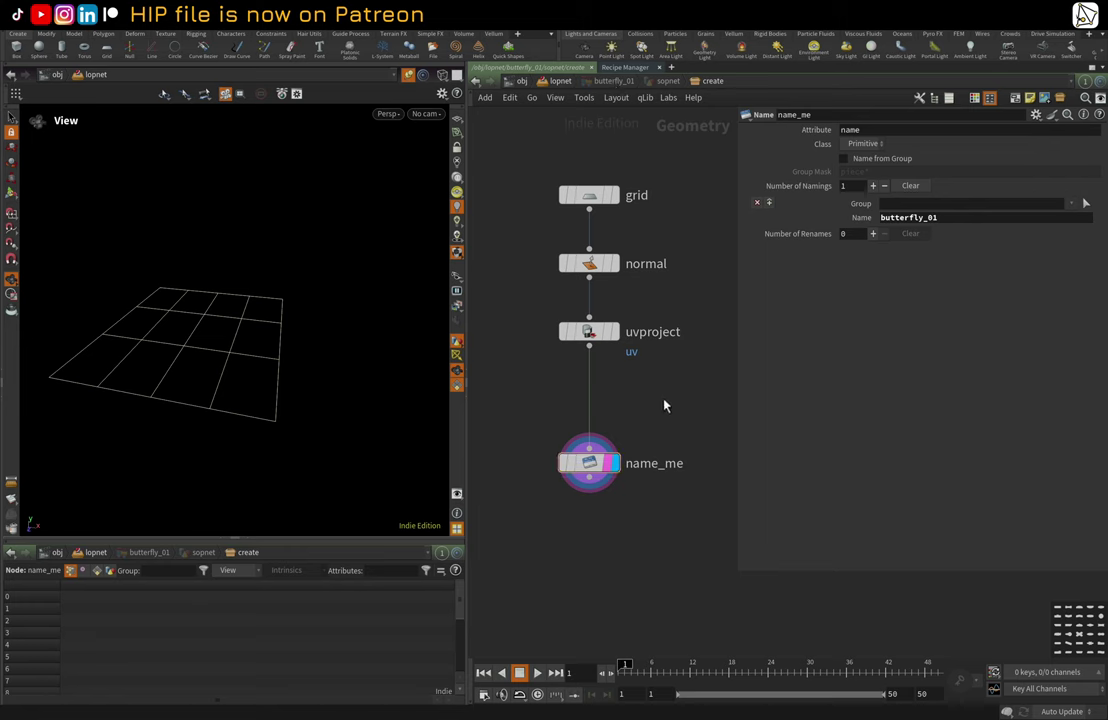
# - Go inside butterfly_02, delete its bypassed ATTRI_index node, and move name_me closer beneath uvproject1
pyautogui.press('u')
pyautogui.click(588, 207)
pyautogui.press('i')
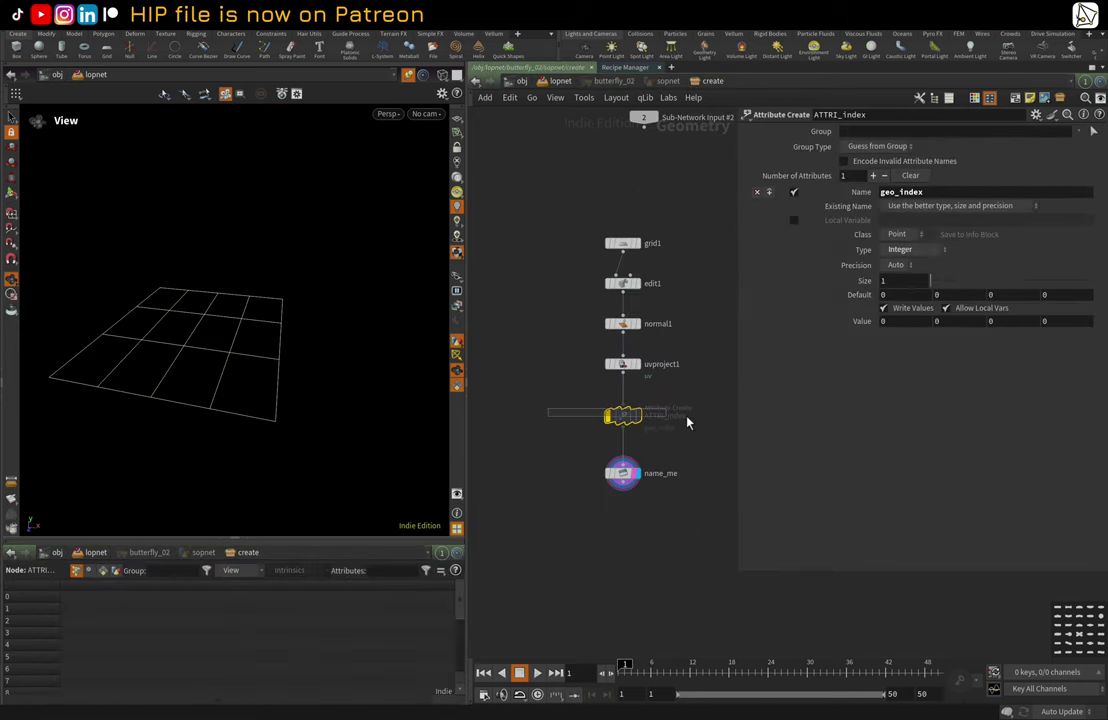
pyautogui.press('Delete')
pyautogui.press('l')
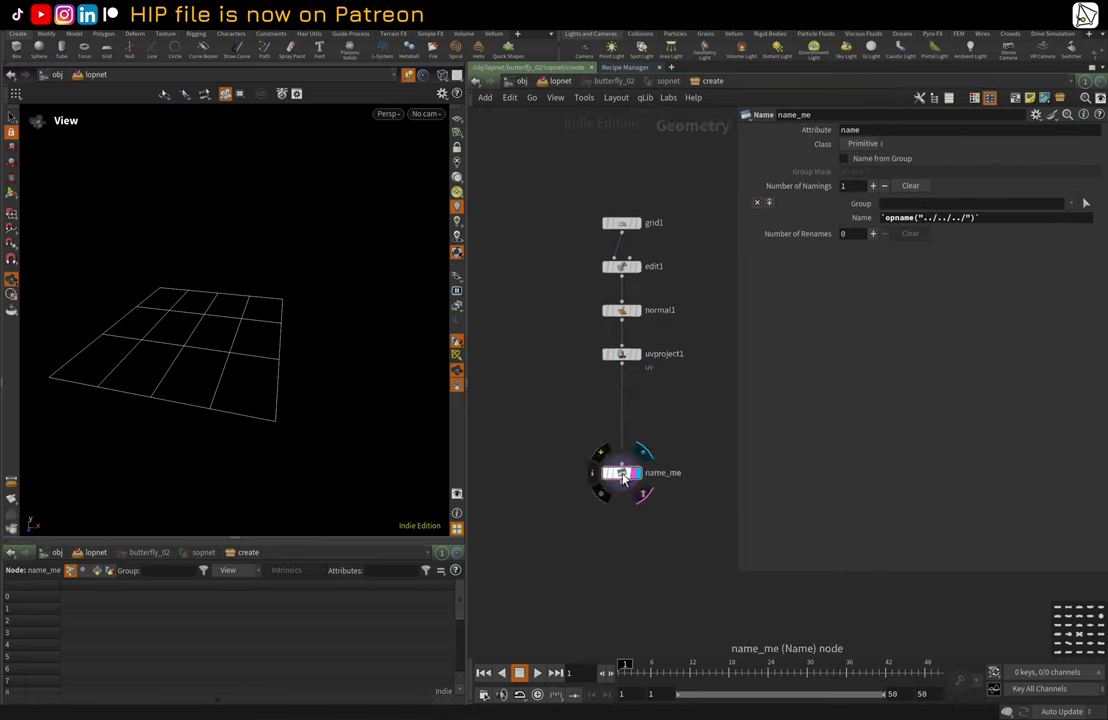
pyautogui.moveTo(625, 474); pyautogui.dragTo(622, 406)
# - Check the evaluated Name value on butterfly_02's name_me node and inspect the geometry in the scene view
pyautogui.click(859, 219)
pyautogui.click(859, 219)
pyautogui.moveTo(709, 266); pyautogui.dragTo(679, 277, button='middle')
pyautogui.scroll(1, 679, 277)
pyautogui.moveTo(288, 300); pyautogui.dragTo(291, 353)
pyautogui.moveTo(293, 285); pyautogui.dragTo(336, 288)
pyautogui.moveTo(267, 316); pyautogui.dragTo(270, 339)
# - Return to the lopnet level and link the scene view to pane group 1, framing the displayed butterfly_01 grid
pyautogui.press('u')
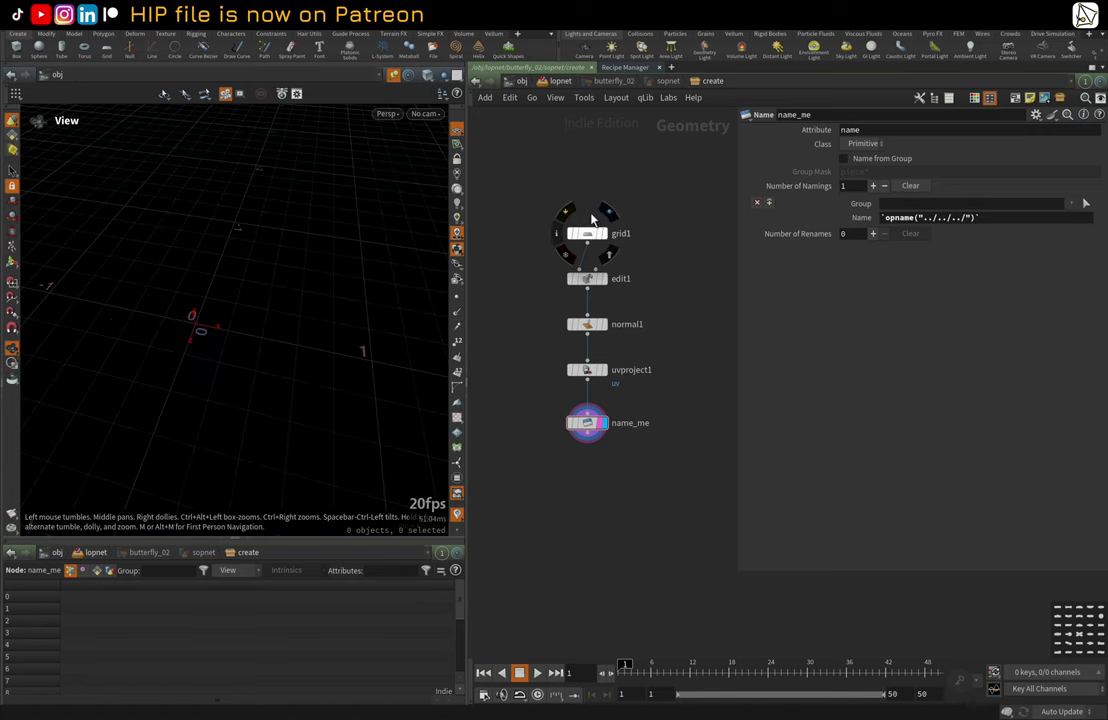
pyautogui.press('u')
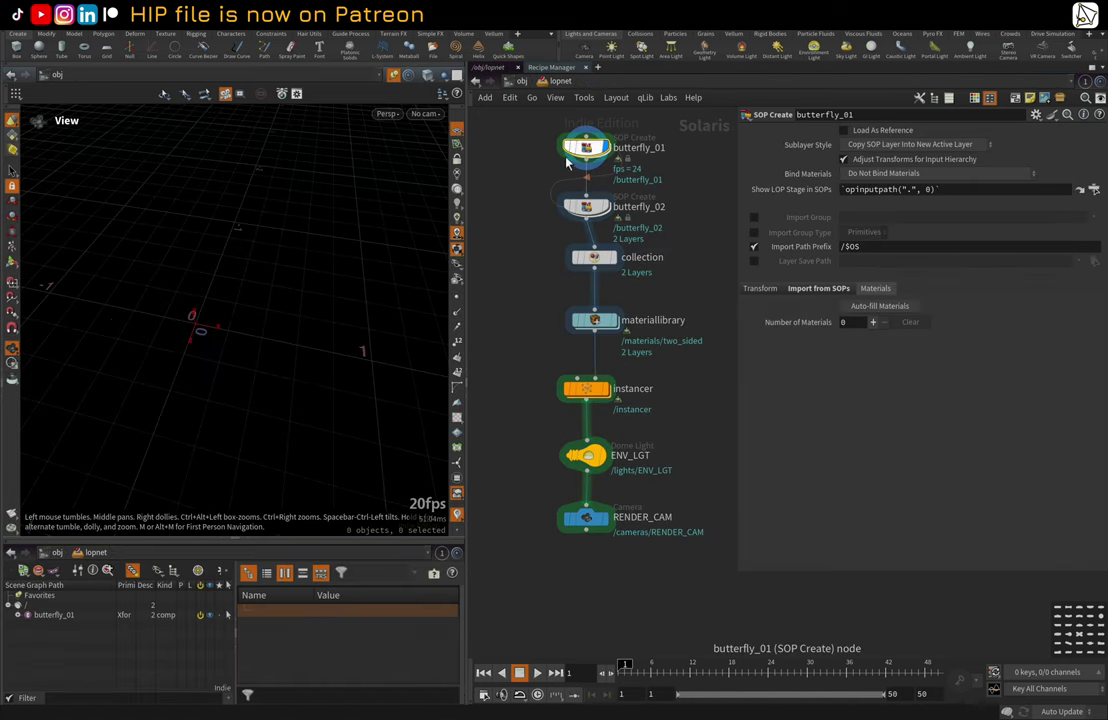
pyautogui.moveTo(345, 268); pyautogui.dragTo(277, 399)
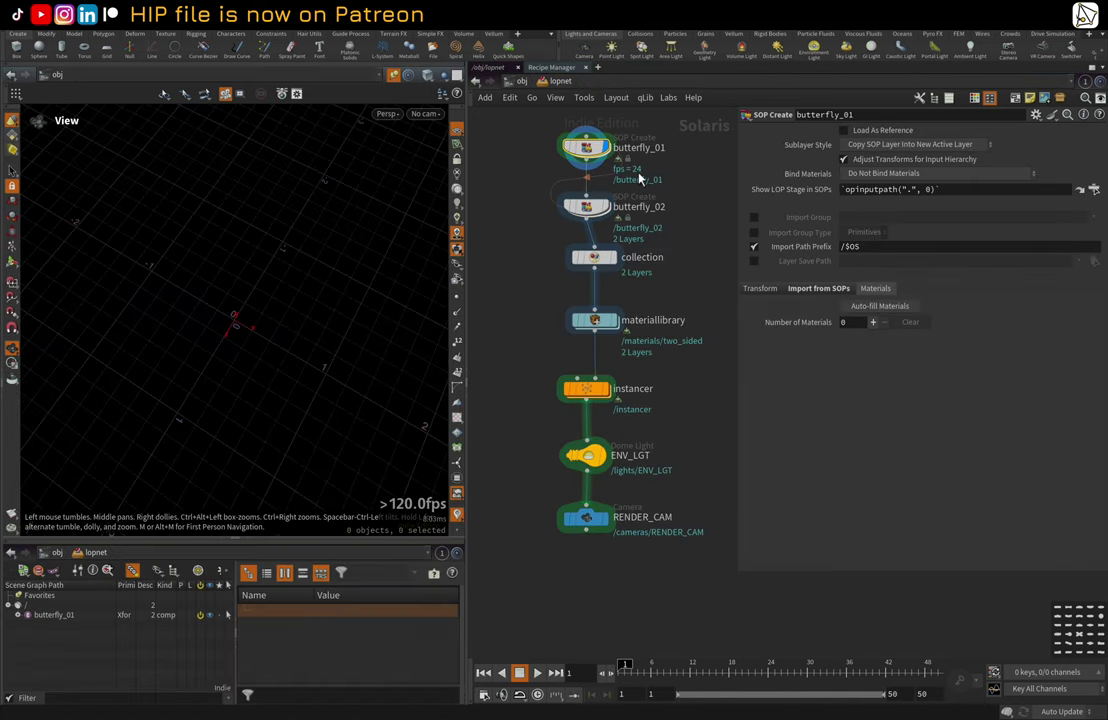
pyautogui.click(397, 80)
pyautogui.click(411, 142)
pyautogui.hotkey('space', 'h')
pyautogui.moveTo(236, 325); pyautogui.dragTo(300, 340)
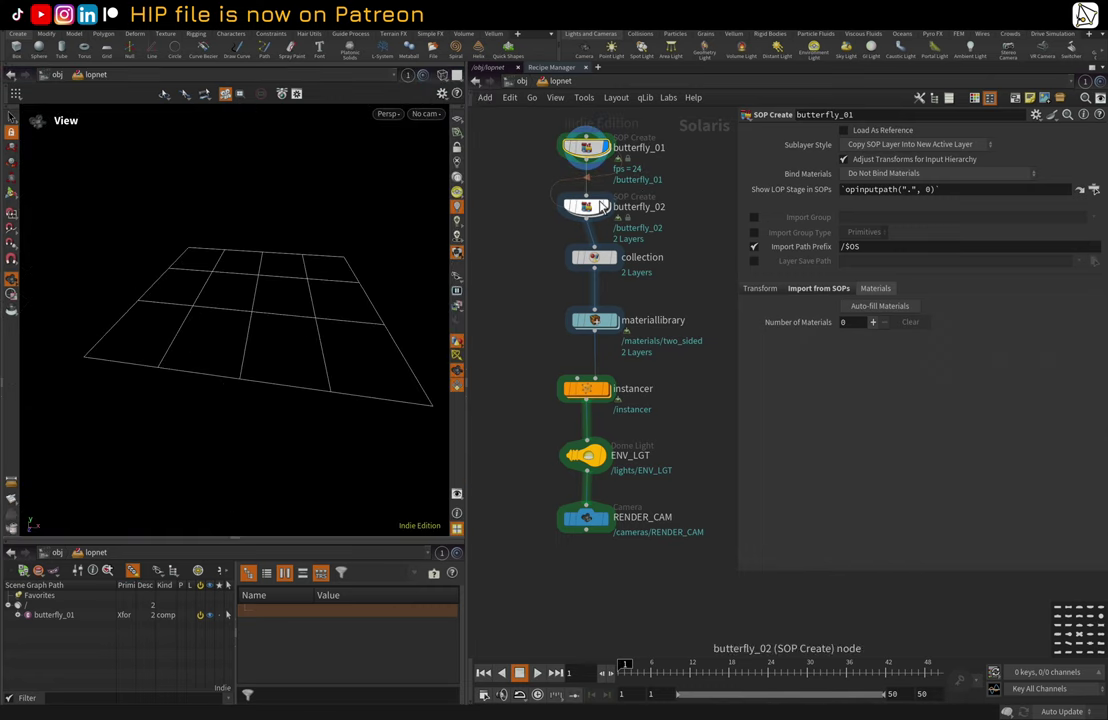
# - Display the butterfly_02 node and inspect its folded grid together with the flat one
pyautogui.click(601, 206)
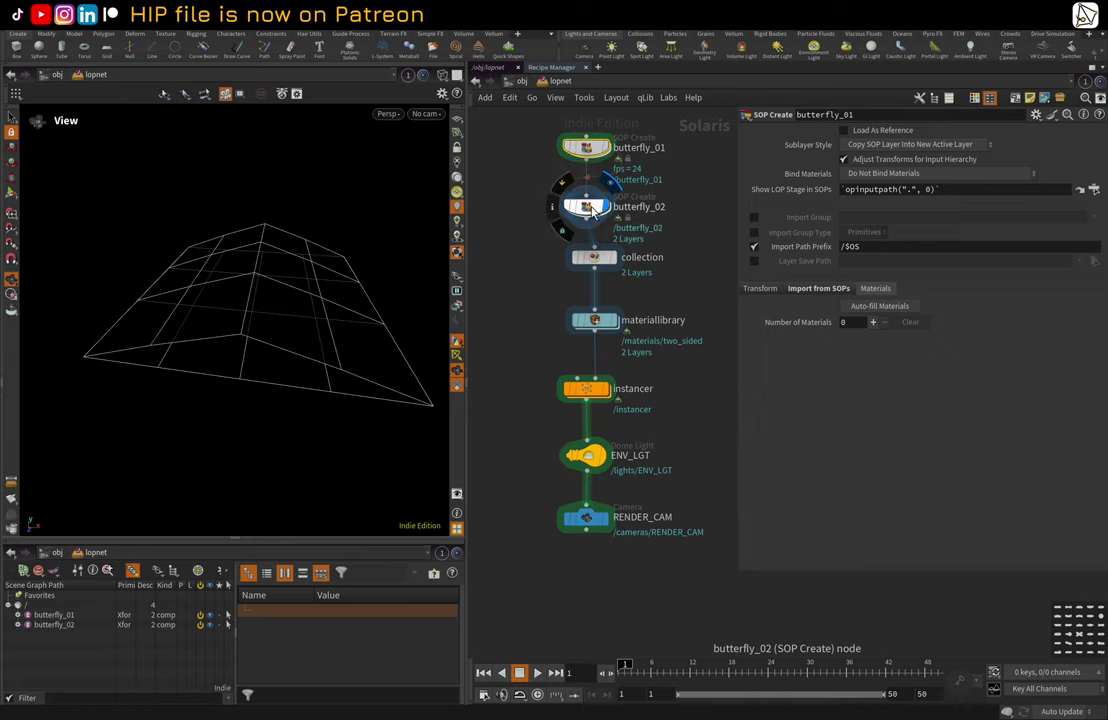
pyautogui.click(591, 209)
pyautogui.moveTo(352, 262); pyautogui.dragTo(300, 305)
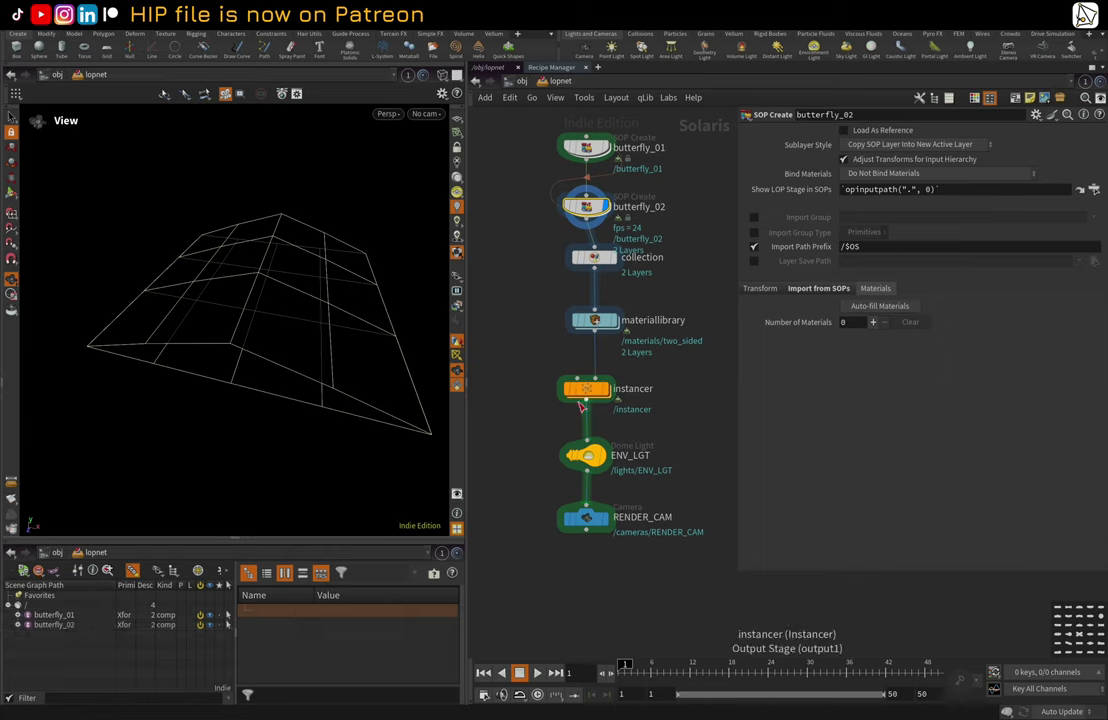
# - Set the display to the collection node and align it directly beneath butterfly_02
pyautogui.click(597, 259)
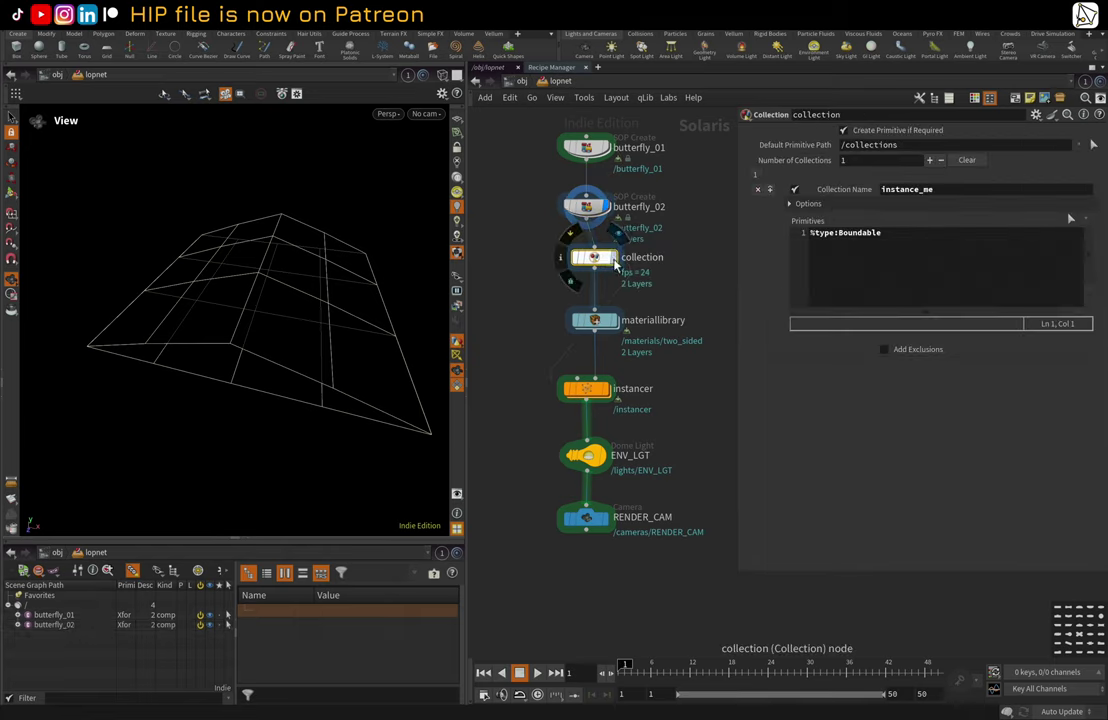
pyautogui.click(614, 259)
pyautogui.moveTo(597, 261); pyautogui.dragTo(588, 263)
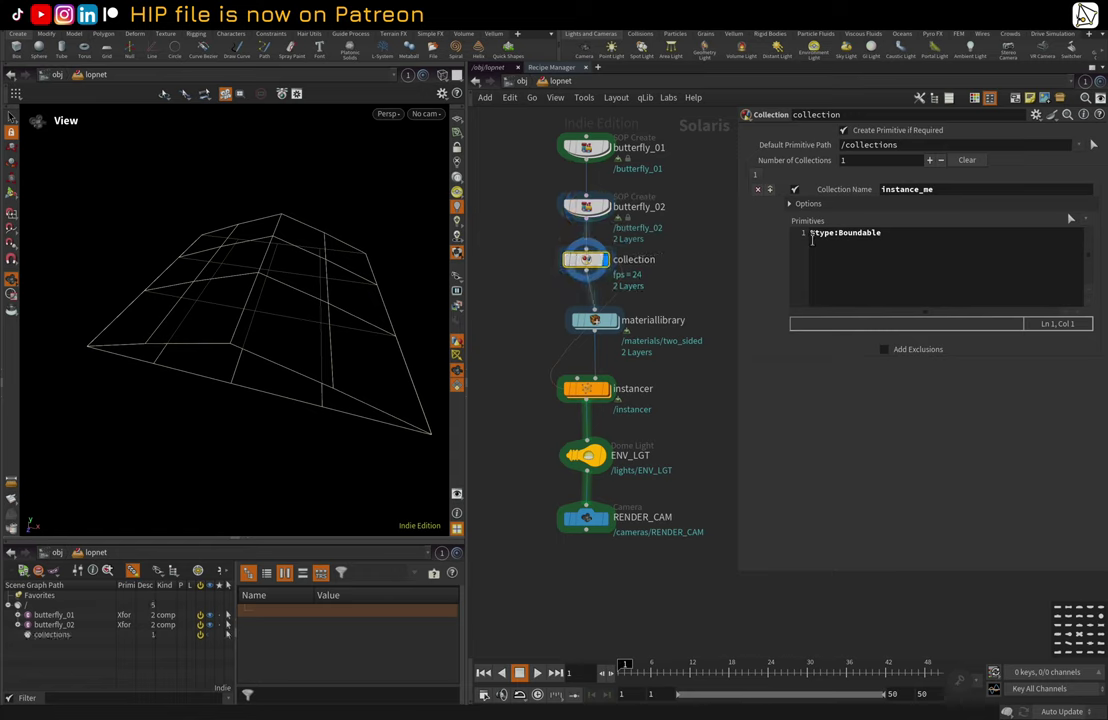
pyautogui.moveTo(519, 290); pyautogui.dragTo(522, 261, button='middle')
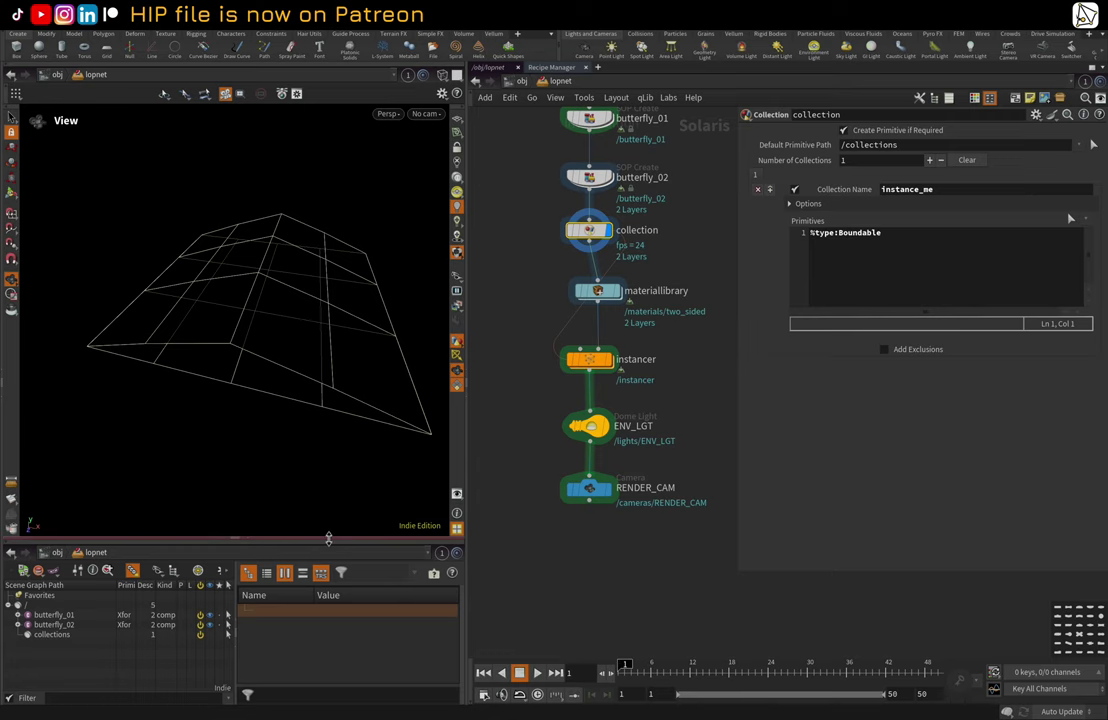
# - Enlarge the scene graph area and examine the primitives included in the instance_me collection on the collections prim
pyautogui.moveTo(328, 539); pyautogui.dragTo(330, 418)
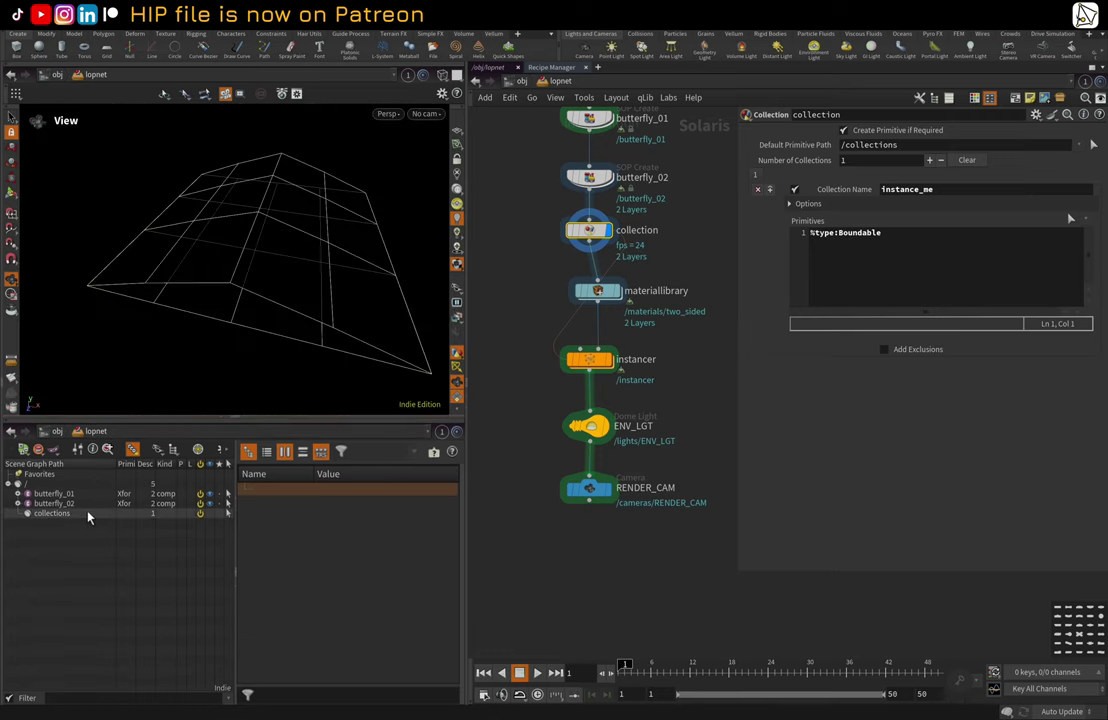
pyautogui.click(87, 514)
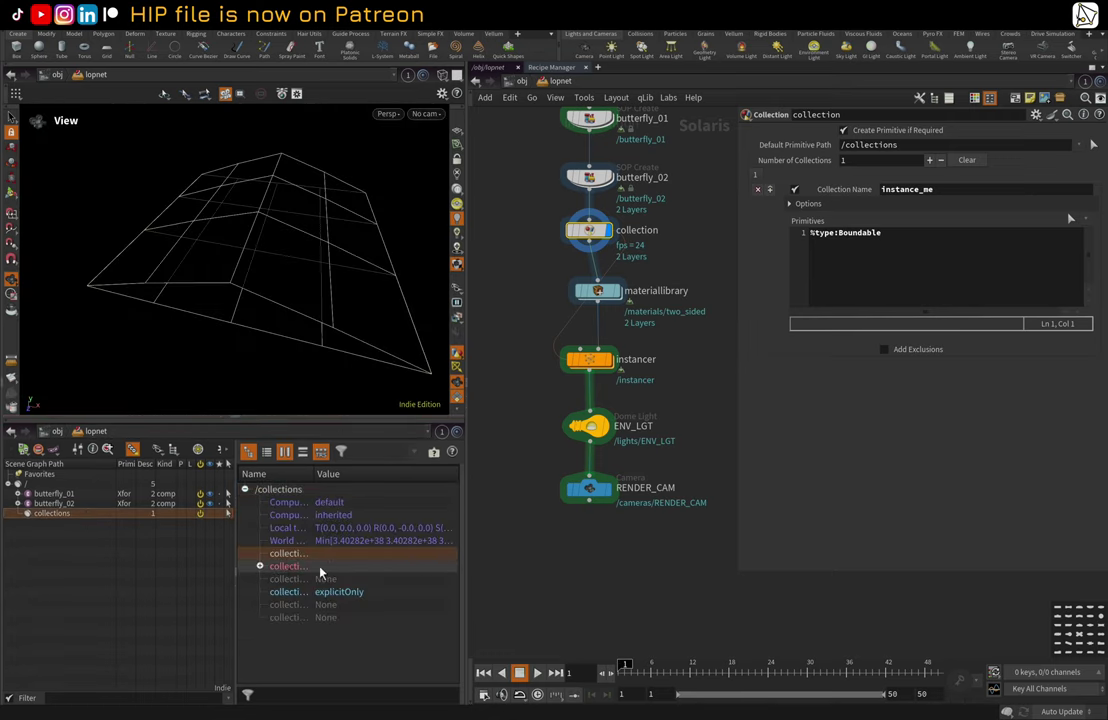
pyautogui.click(259, 566)
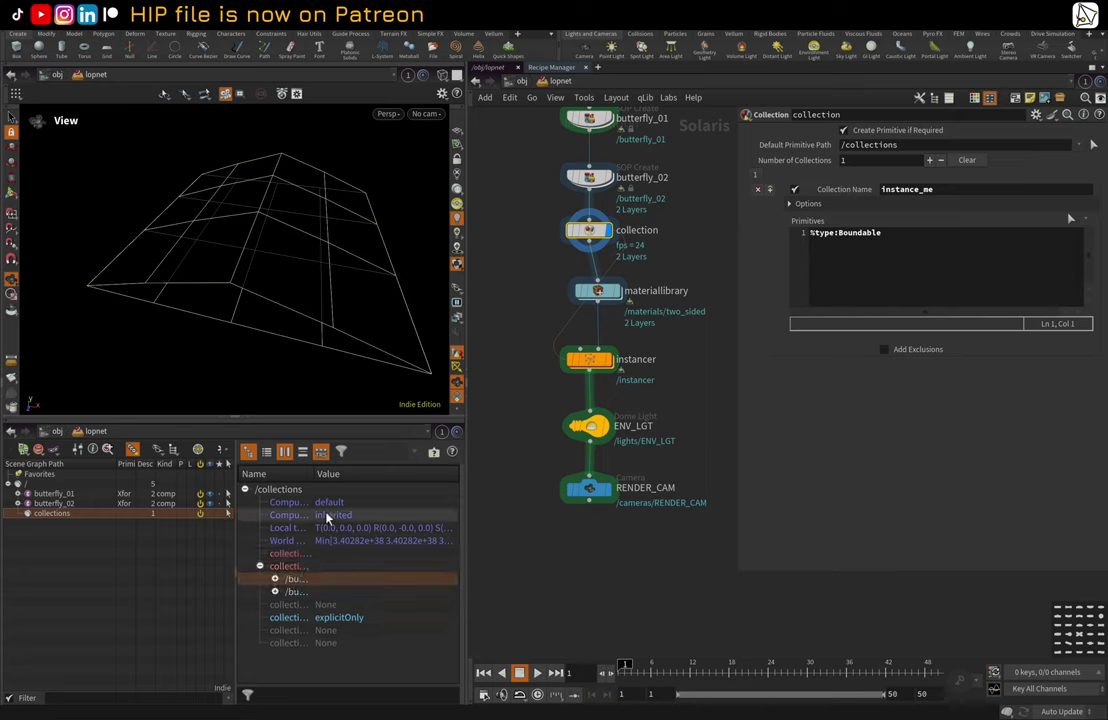
pyautogui.moveTo(315, 473); pyautogui.dragTo(428, 474)
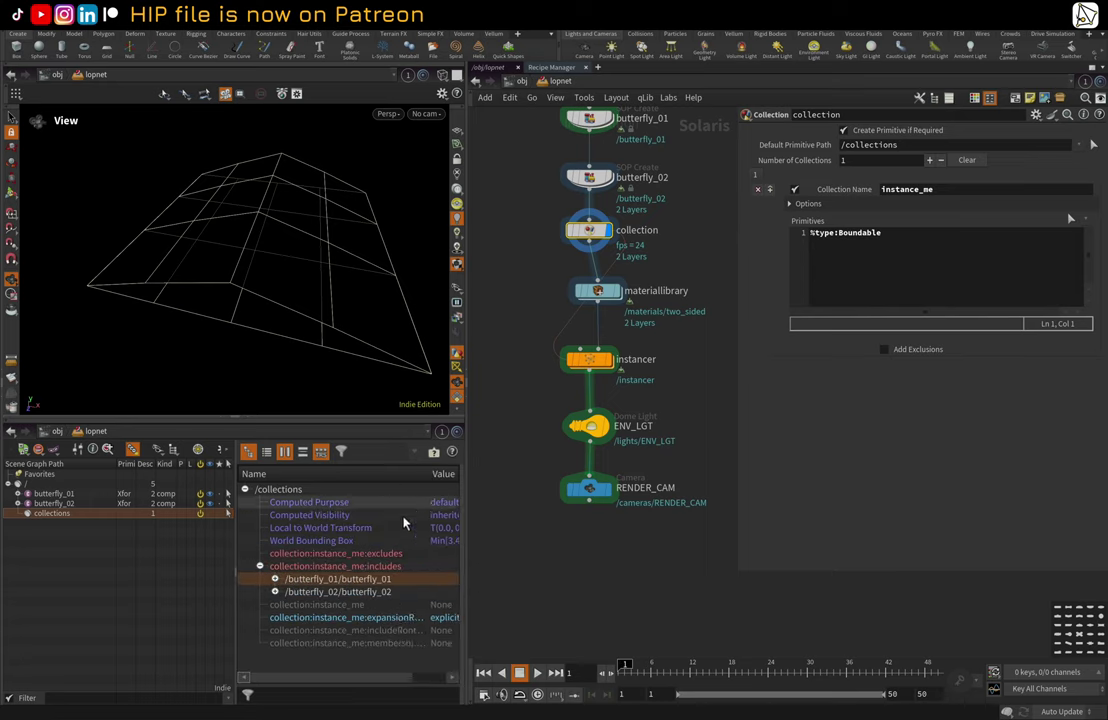
# - Display the instancer node and inspect the scattered instances and its prototype settings
pyautogui.click(612, 366)
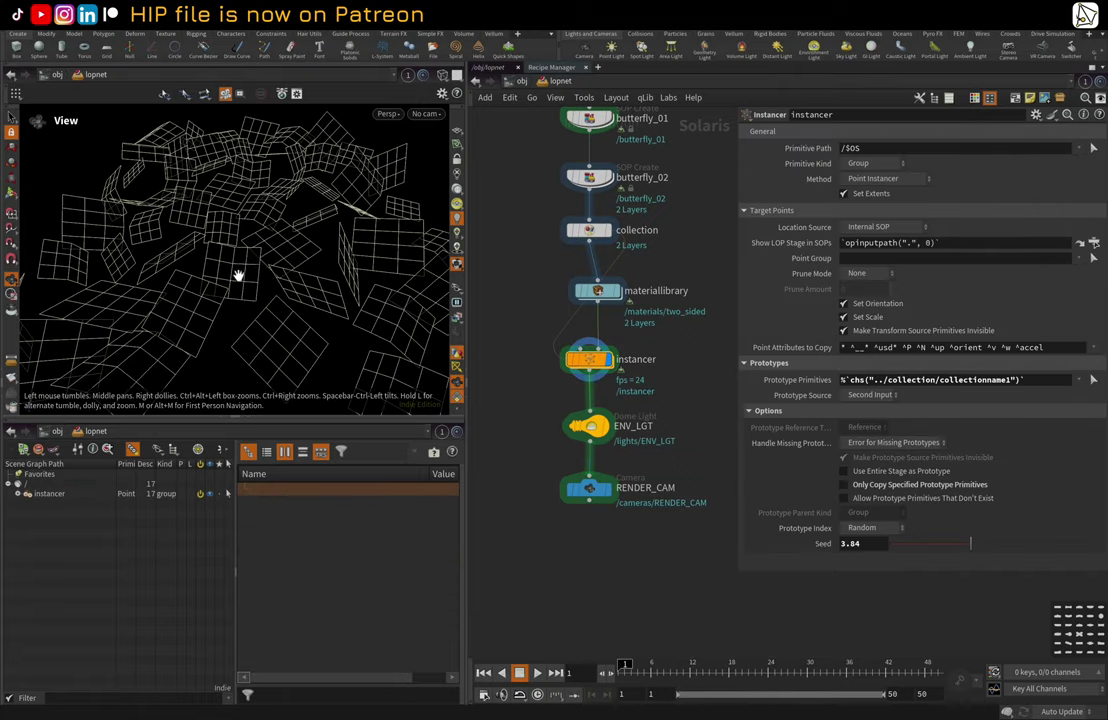
pyautogui.moveTo(238, 276); pyautogui.dragTo(269, 269)
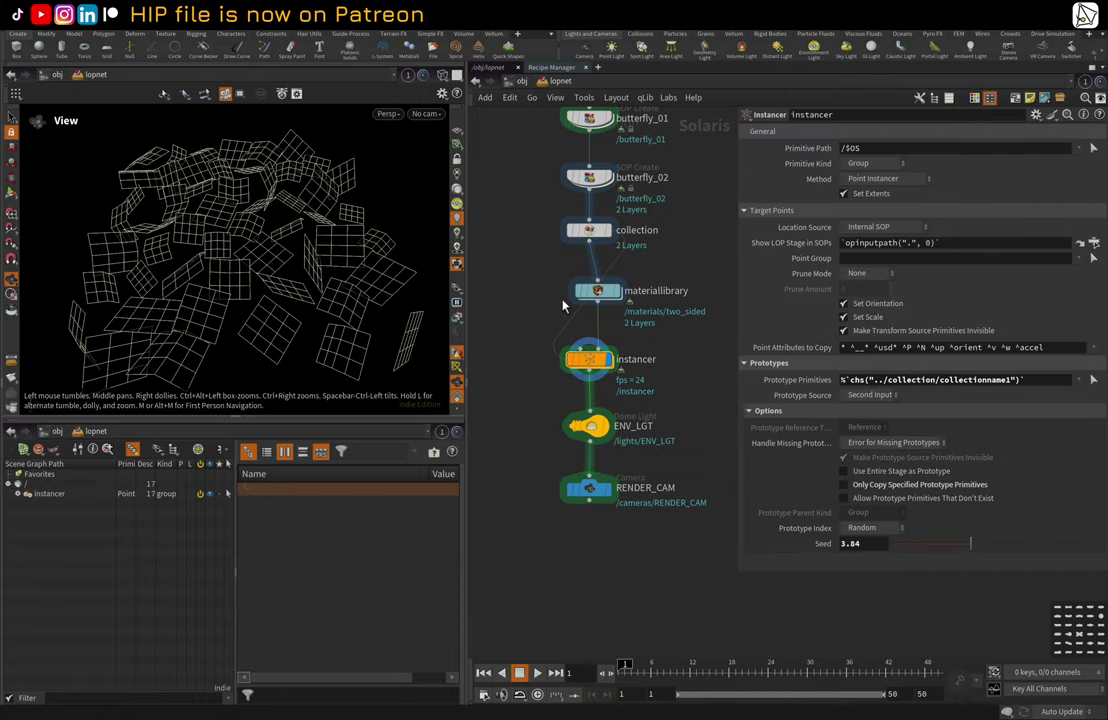
pyautogui.moveTo(350, 250); pyautogui.dragTo(258, 190)
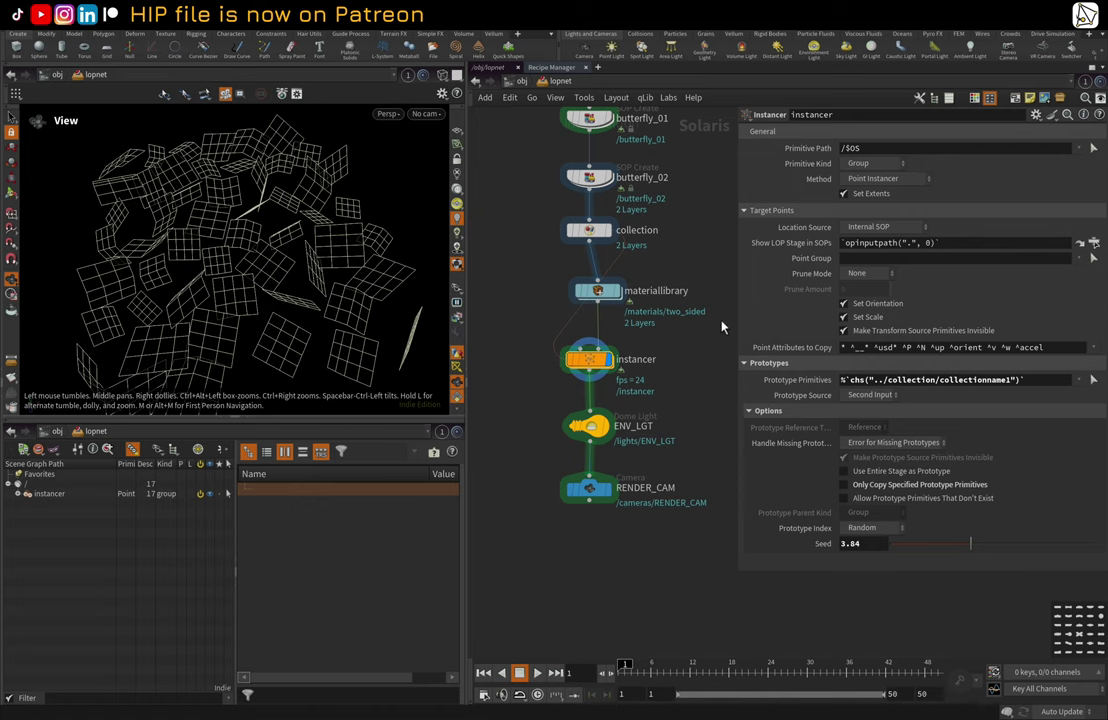
# - Go inside the instancer and review its point network from the grid to the ATTRI_rand_N settings
pyautogui.doubleClick(588, 360)
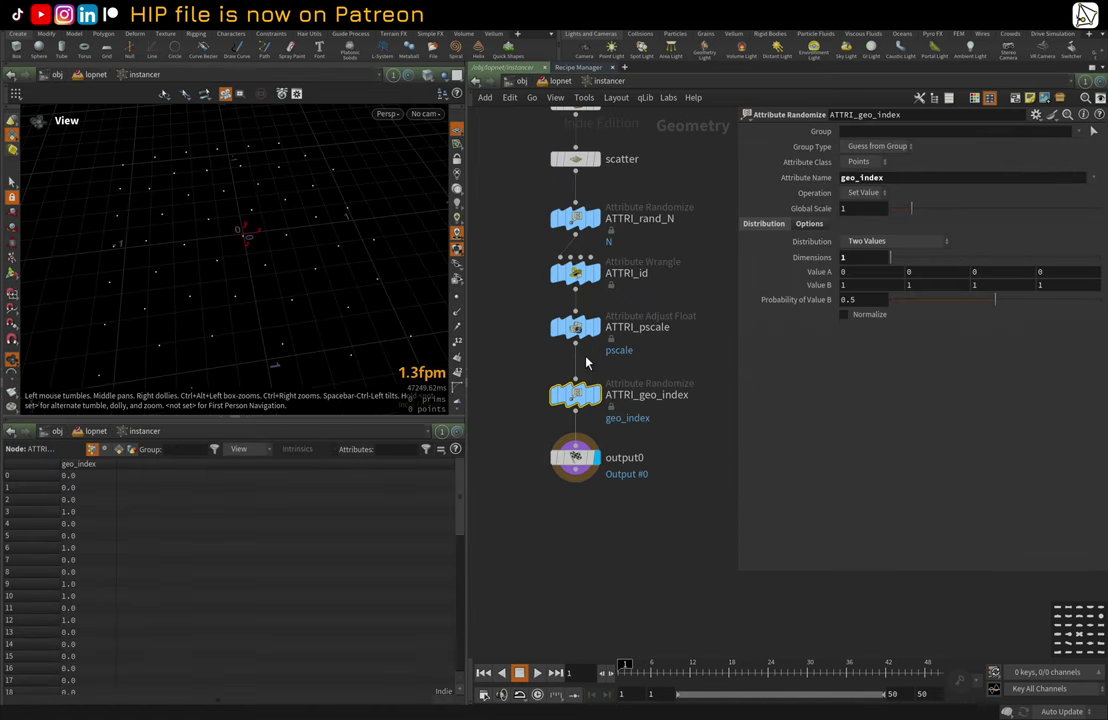
pyautogui.moveTo(660, 184); pyautogui.dragTo(663, 364, button='middle')
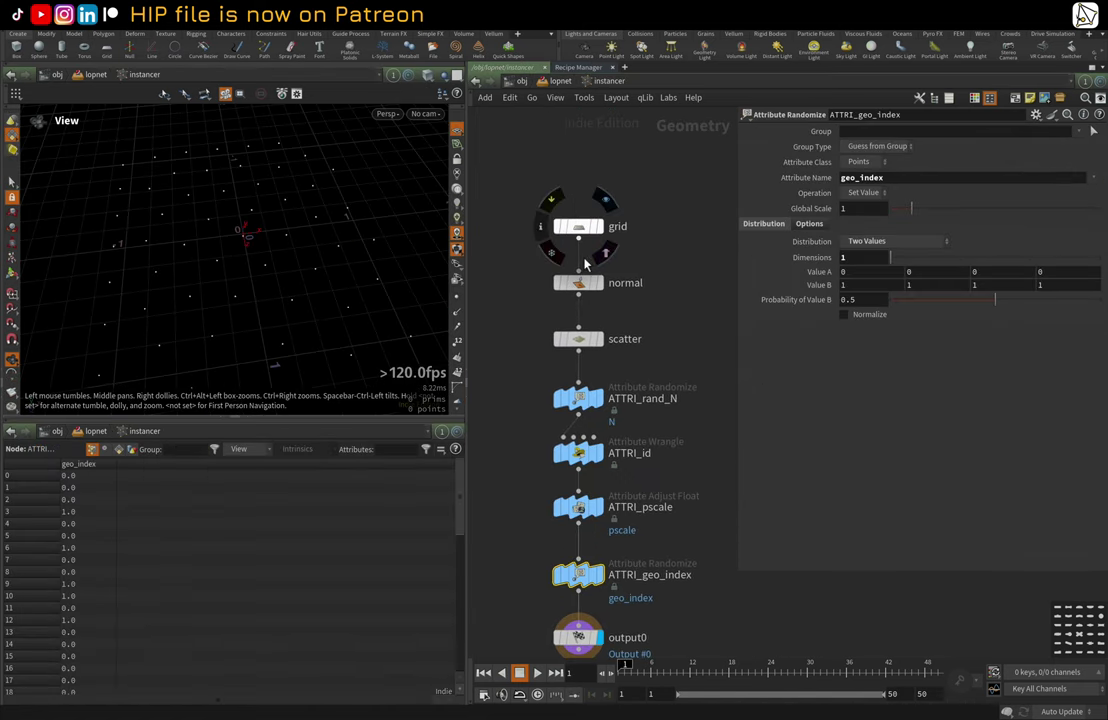
pyautogui.moveTo(585, 291)
pyautogui.moveTo(527, 391); pyautogui.dragTo(517, 307, button='middle')
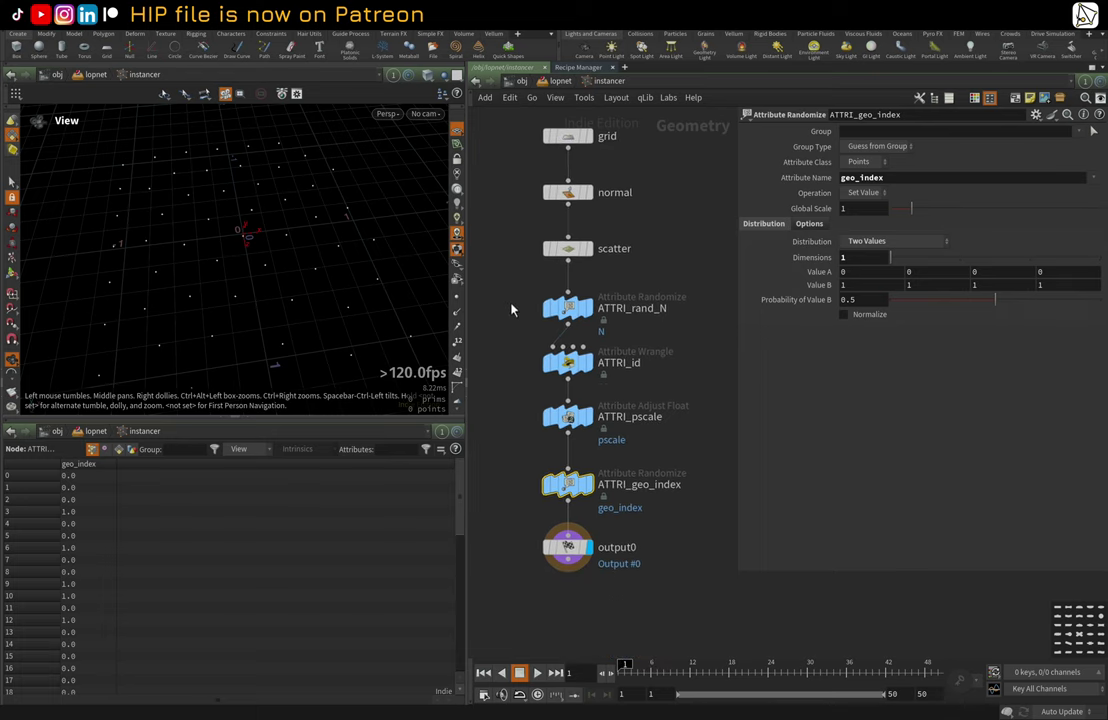
pyautogui.click(571, 314)
pyautogui.moveTo(507, 378); pyautogui.dragTo(507, 363, button='middle')
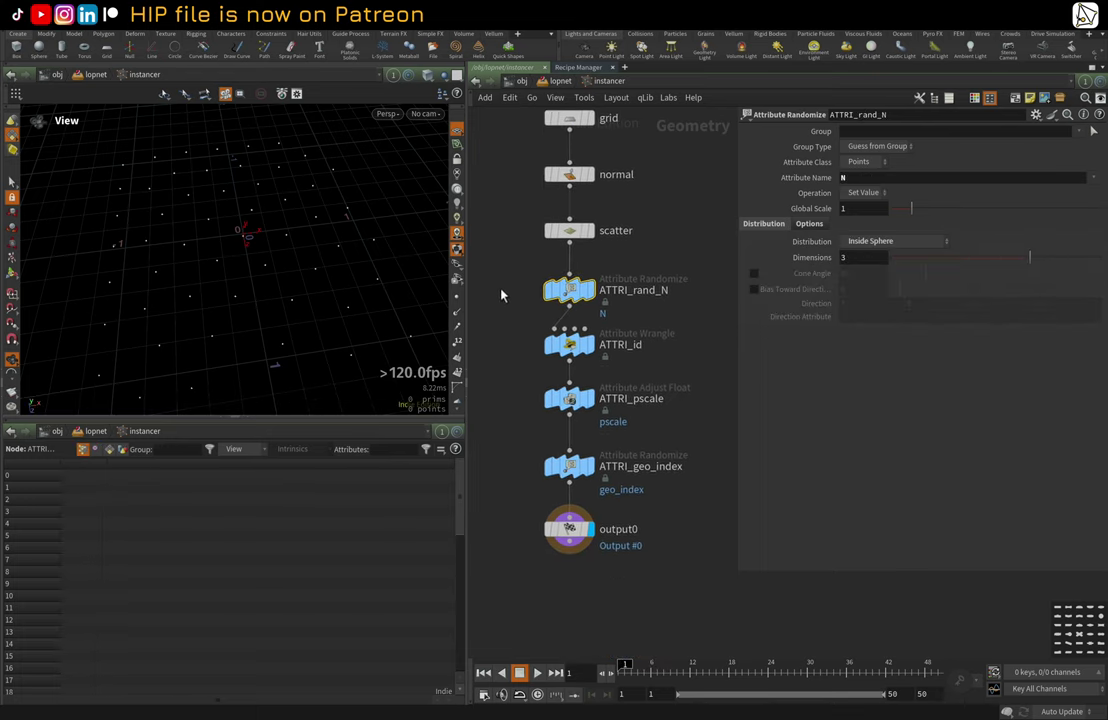
# - Examine the ATTRI_id wrangle's code and id values in the spreadsheet, plus the ATTRI_pscale settings
pyautogui.click(572, 350)
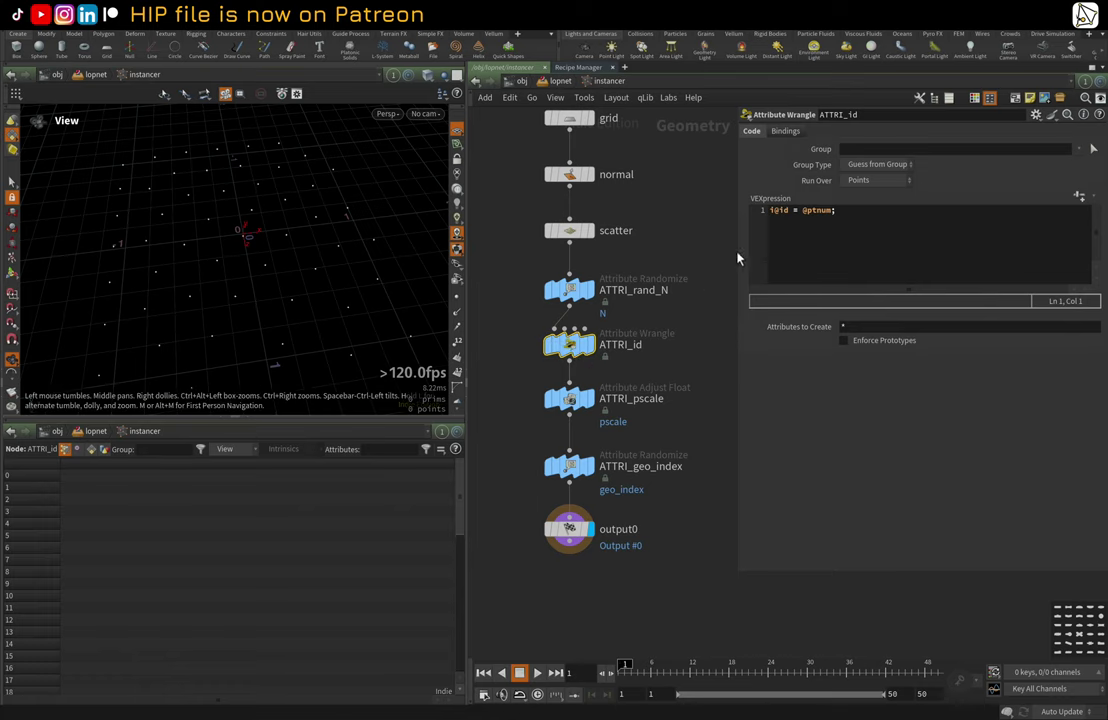
pyautogui.click(228, 450)
pyautogui.click(247, 643)
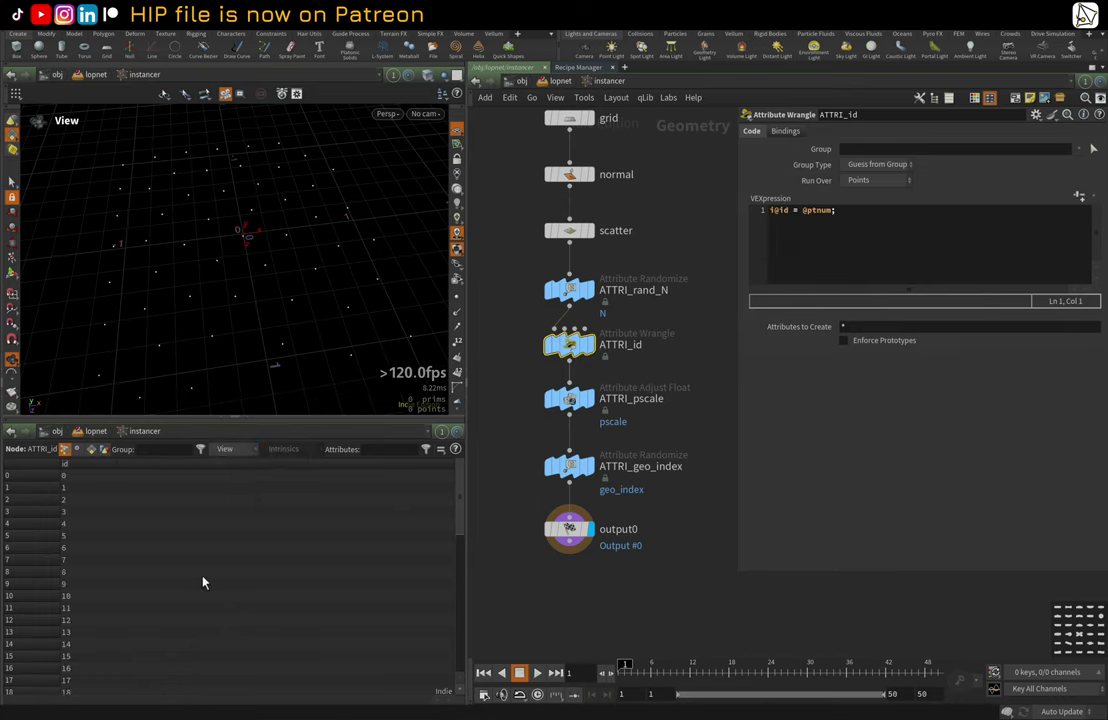
pyautogui.click(570, 401)
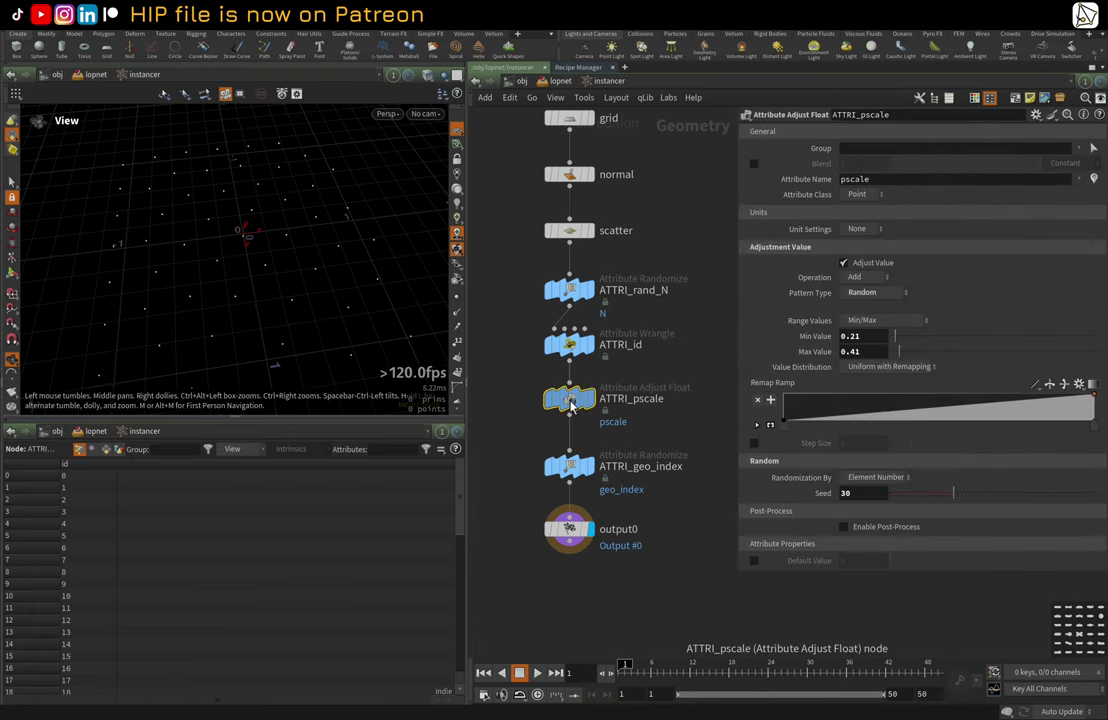
# - Examine the ATTRI_geo_index settings and its geo_index values in the spreadsheet, and return to the lopnet level
pyautogui.click(569, 466)
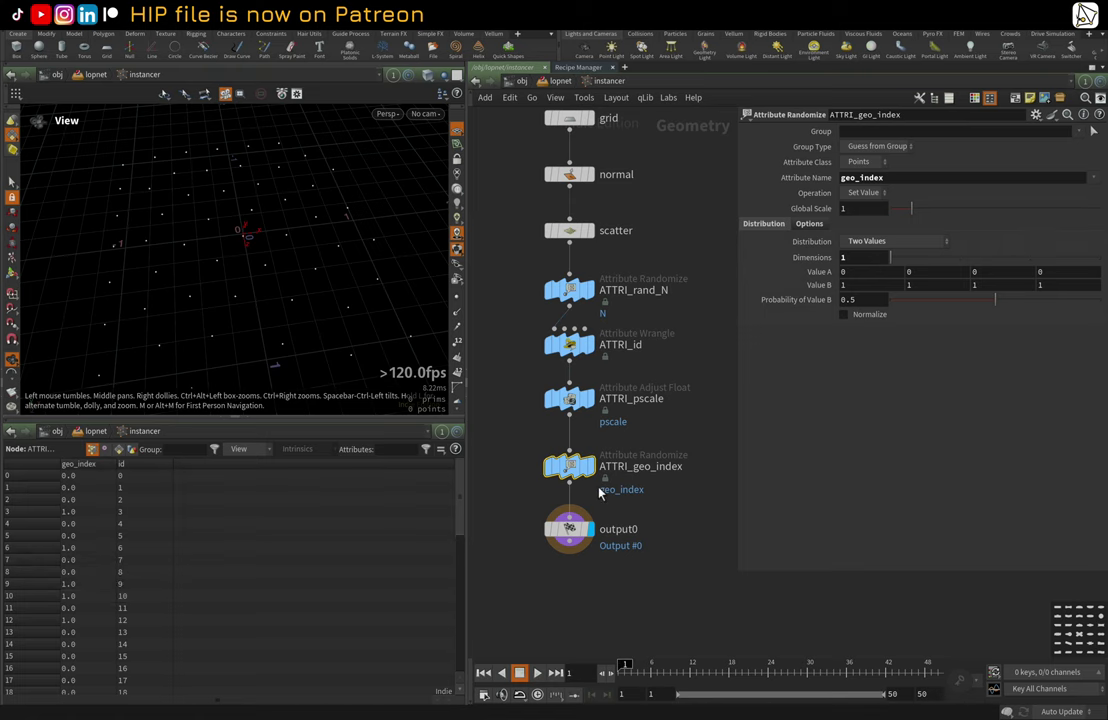
pyautogui.click(525, 247)
pyautogui.press('u')
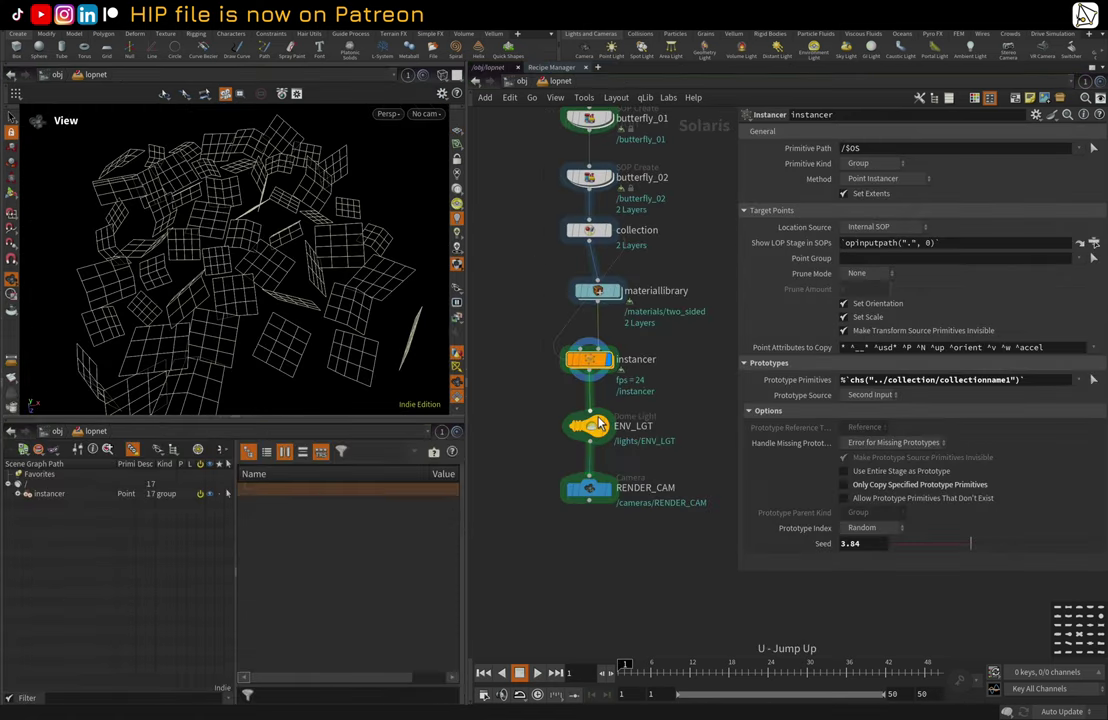
# - Display the RENDER_CAM node, inspect the instances up close in a Karma XPU viewport render, and return to wireframe
pyautogui.click(604, 488)
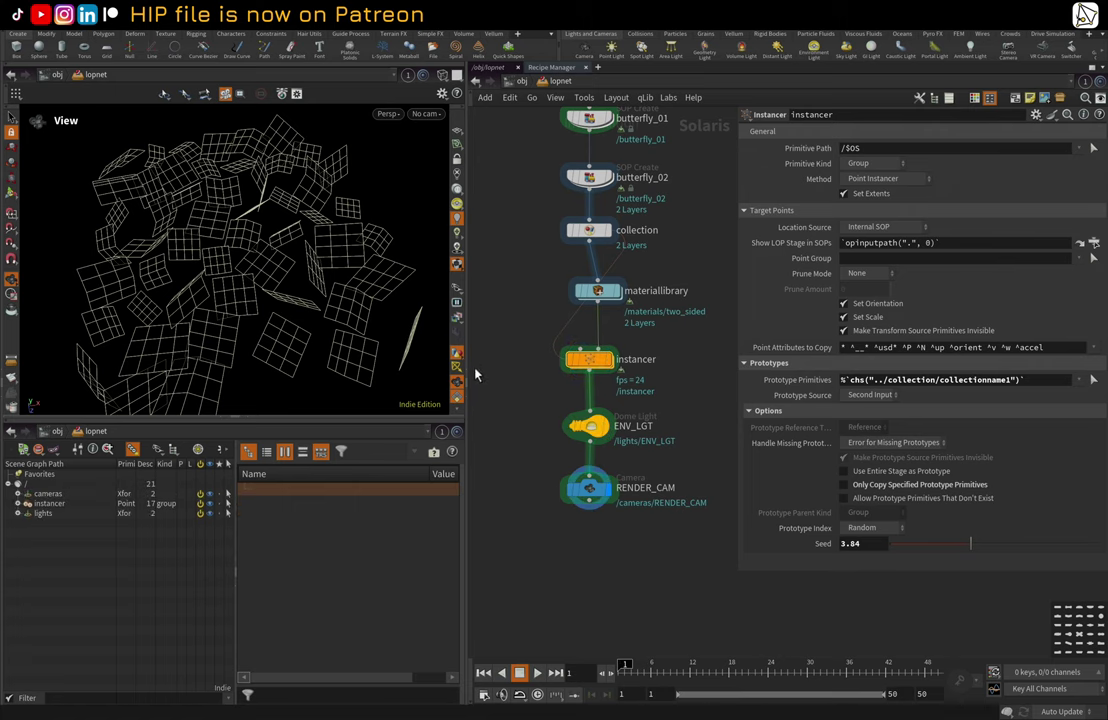
pyautogui.hotkey('ctrl', 'k')
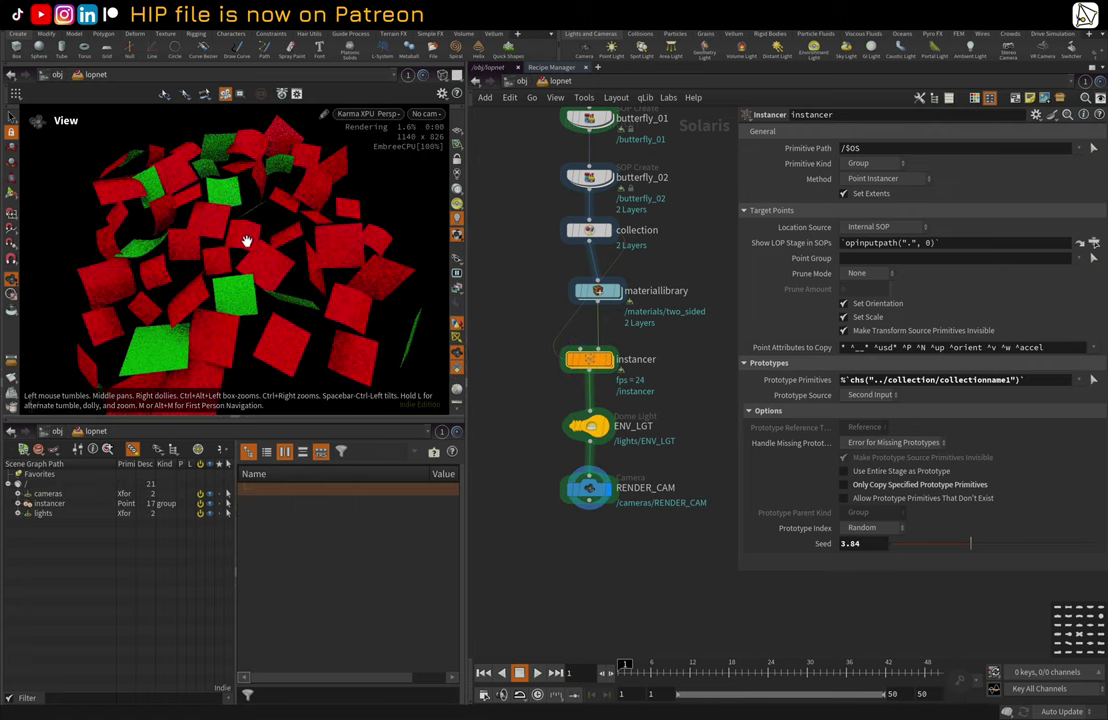
pyautogui.moveTo(216, 228); pyautogui.dragTo(298, 229, button='right')
pyautogui.moveTo(297, 229); pyautogui.dragTo(190, 240)
pyautogui.press('w')
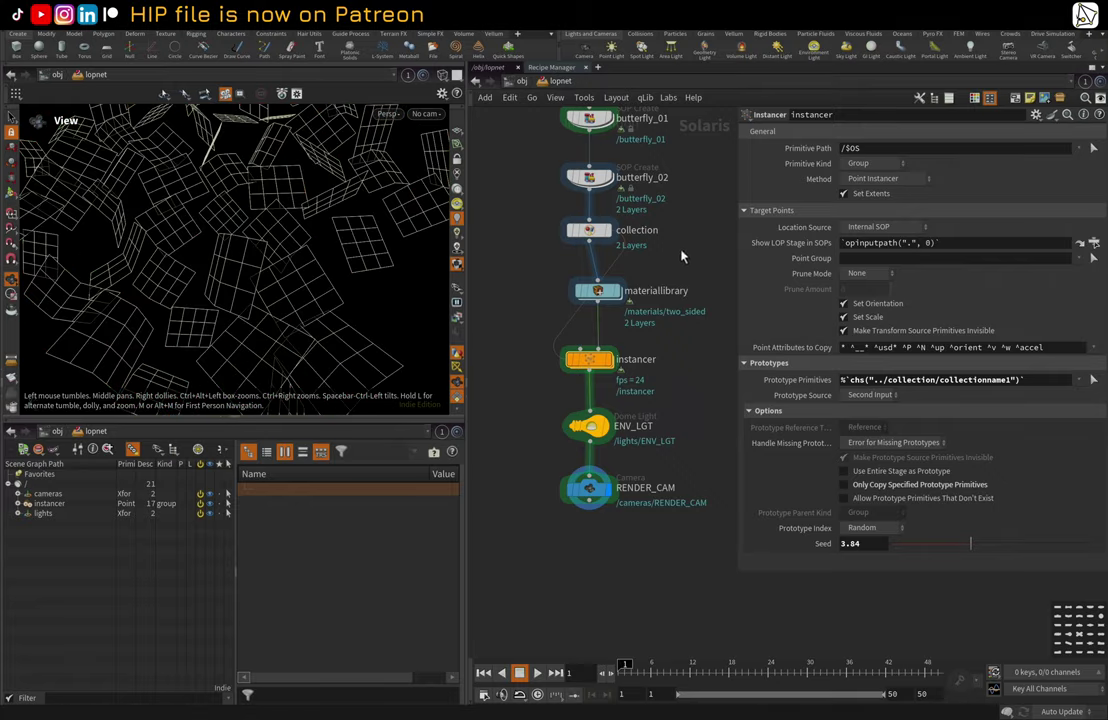
# - Go inside the materiallibrary's two_sided material and widen the network area around its shader nodes
pyautogui.scroll(-1, 685, 257)
pyautogui.moveTo(685, 257); pyautogui.dragTo(657, 289, button='middle')
pyautogui.click(573, 334)
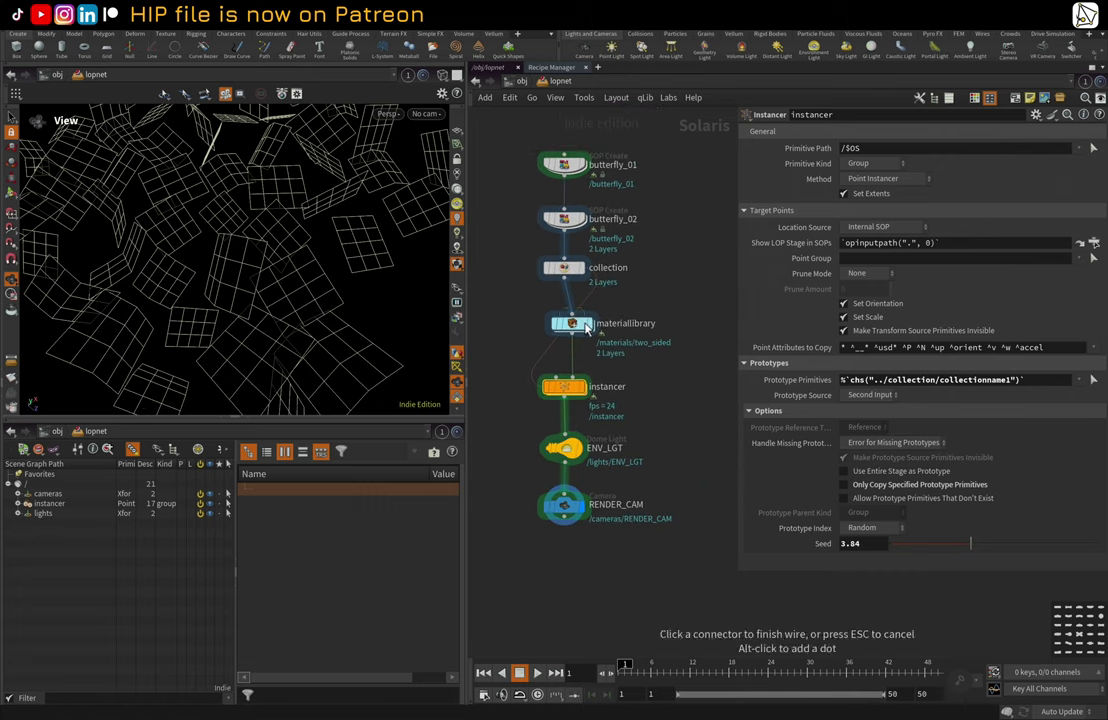
pyautogui.doubleClick(586, 330)
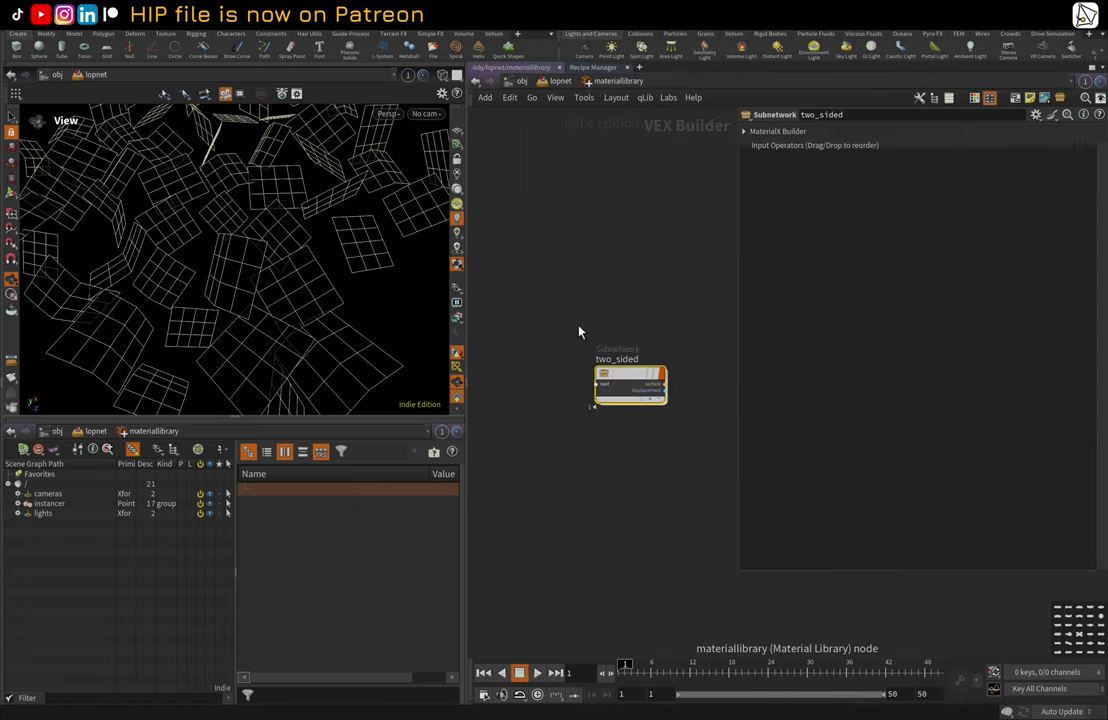
pyautogui.doubleClick(626, 383)
pyautogui.moveTo(735, 246); pyautogui.dragTo(925, 246)
pyautogui.scroll(3, 746, 253)
pyautogui.scroll(2, 720, 290)
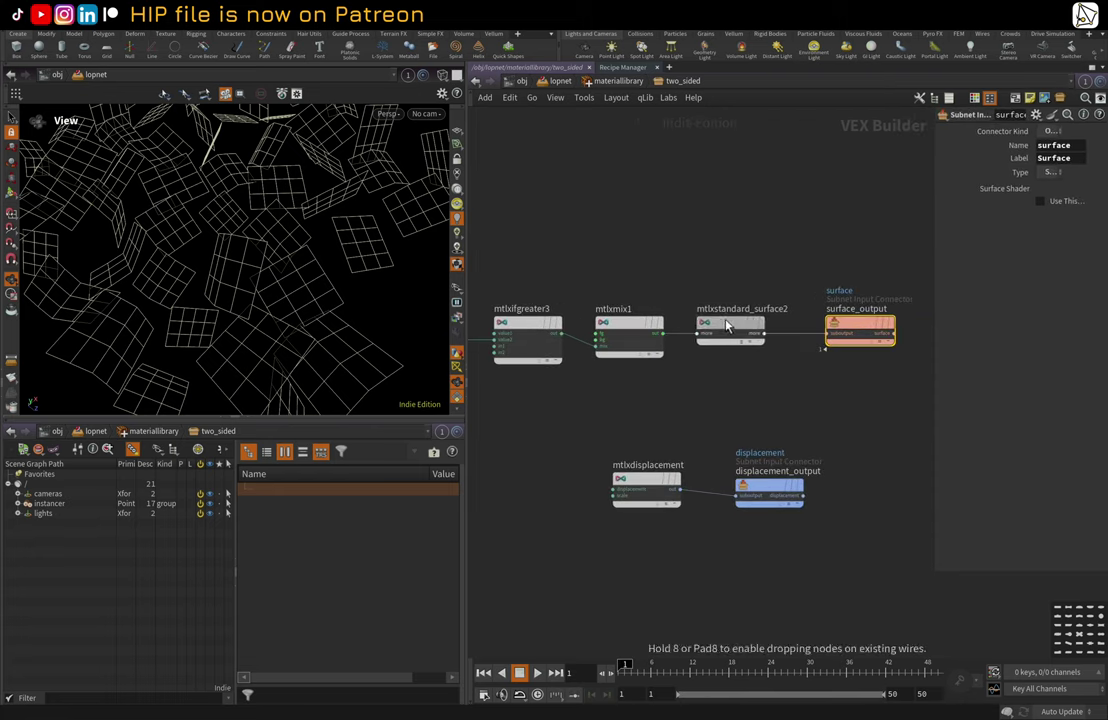
pyautogui.scroll(2, 692, 354)
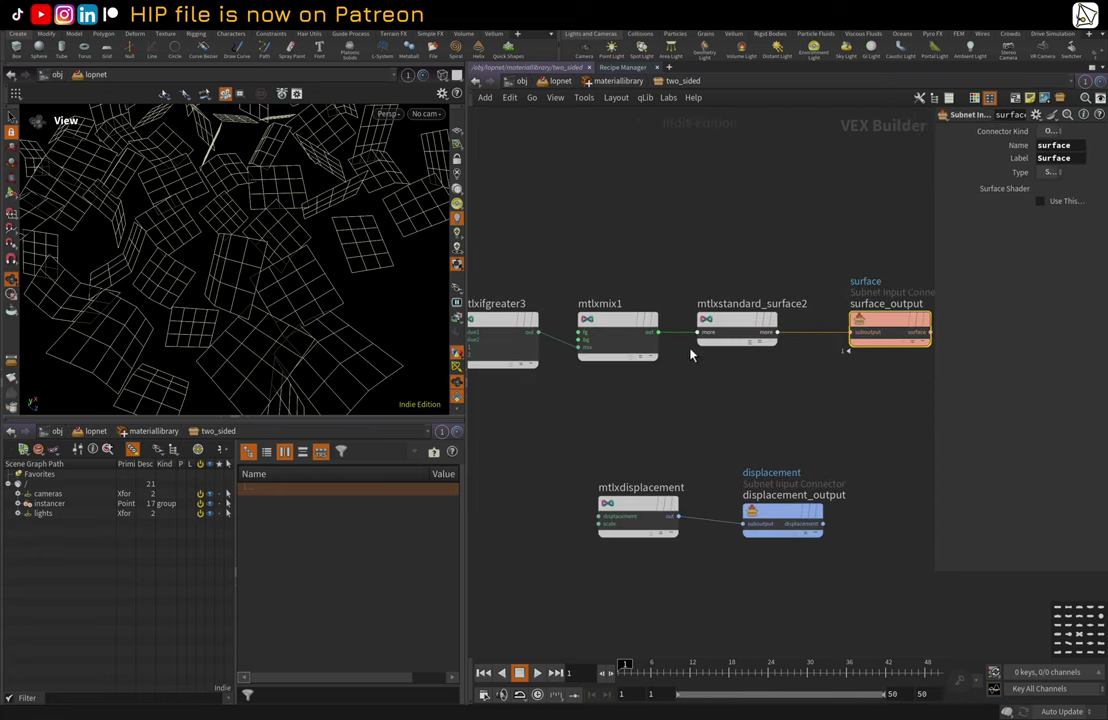
# - Examine the mtlxmix1 Fg and Bg colors and the chain of nodes driving its mix input
pyautogui.click(616, 330)
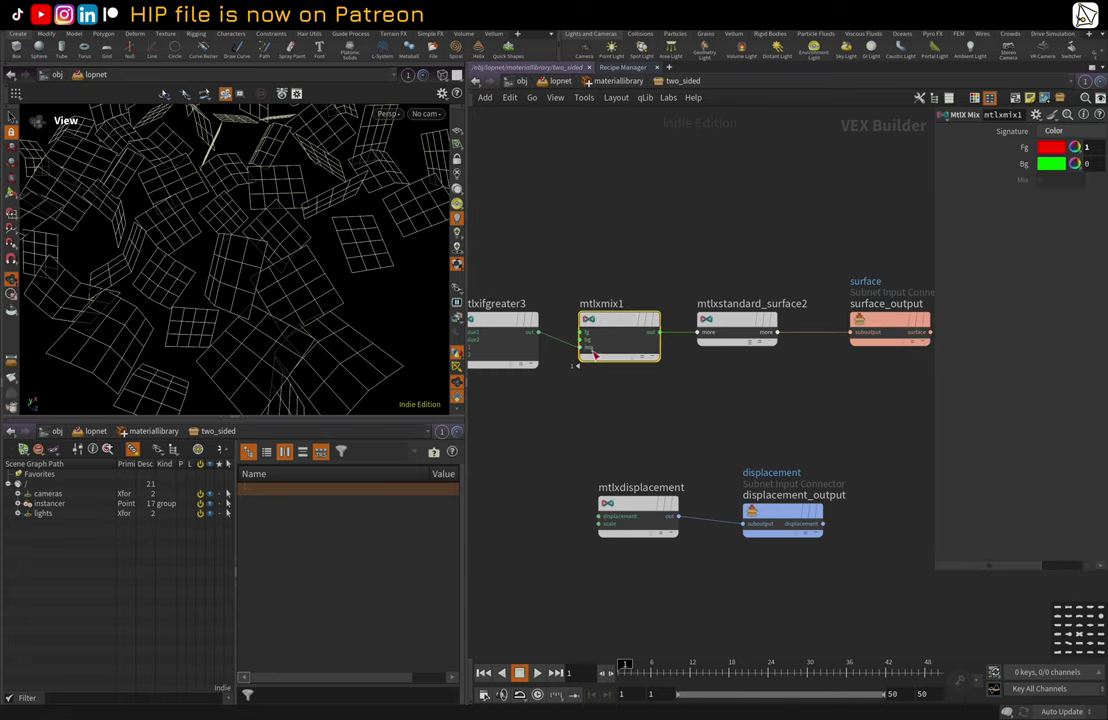
pyautogui.scroll(2, 562, 350)
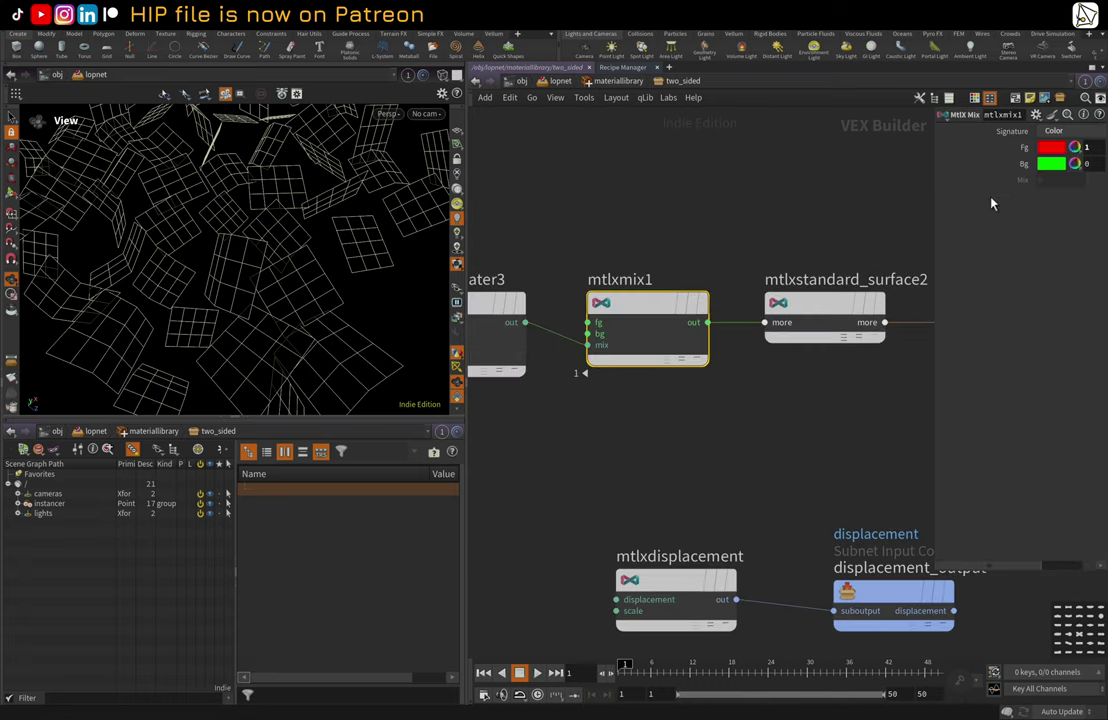
pyautogui.moveTo(513, 255); pyautogui.dragTo(828, 255, button='middle')
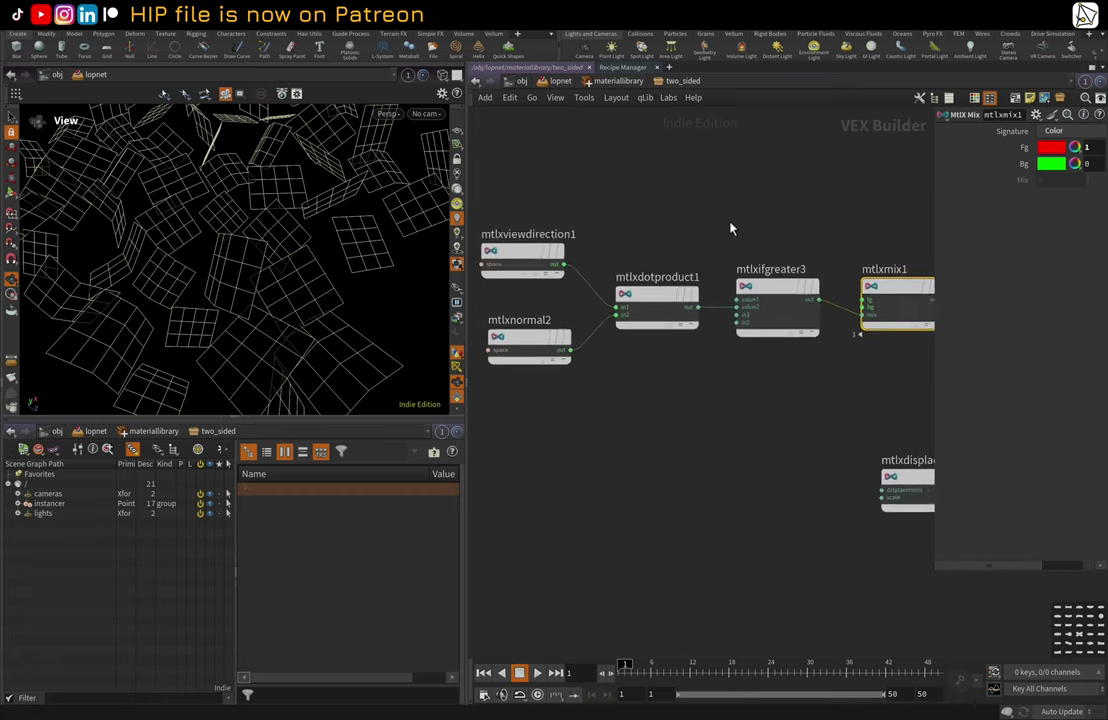
pyautogui.scroll(-1, 730, 222)
pyautogui.moveTo(718, 222); pyautogui.dragTo(707, 241, button='middle')
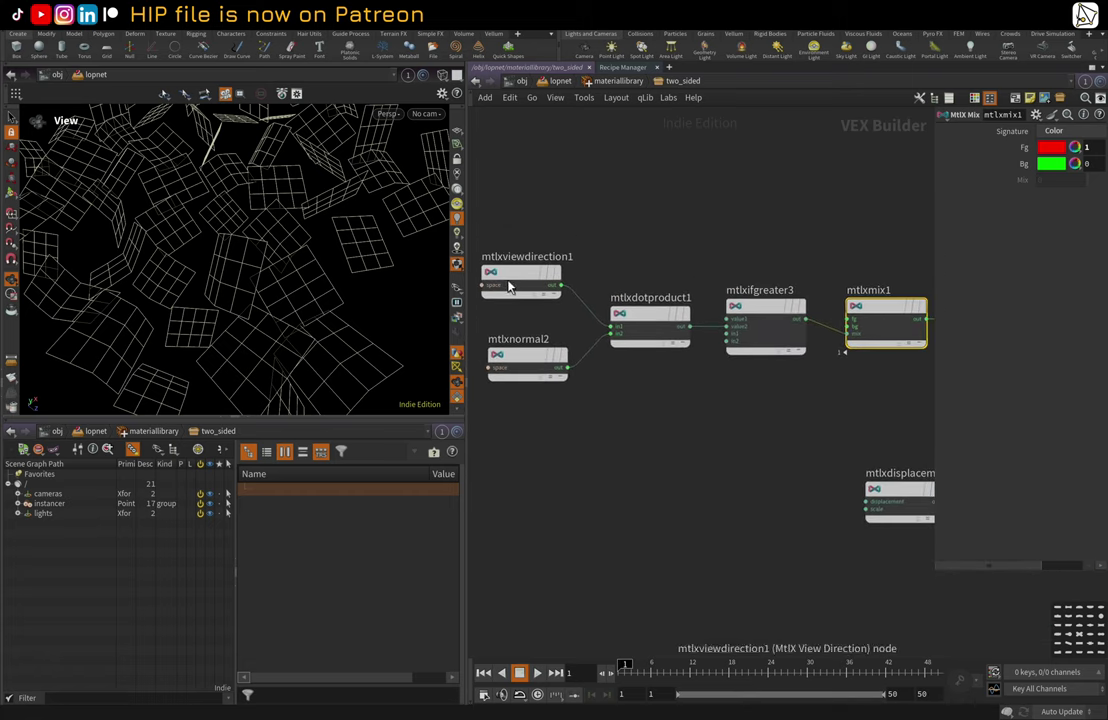
# - Line up mtlxviewdirection1 with mtlxnormal2, enlarge the parameter area, and review the settings of both nodes and mtlxdotproduct1
pyautogui.moveTo(509, 285); pyautogui.dragTo(520, 287)
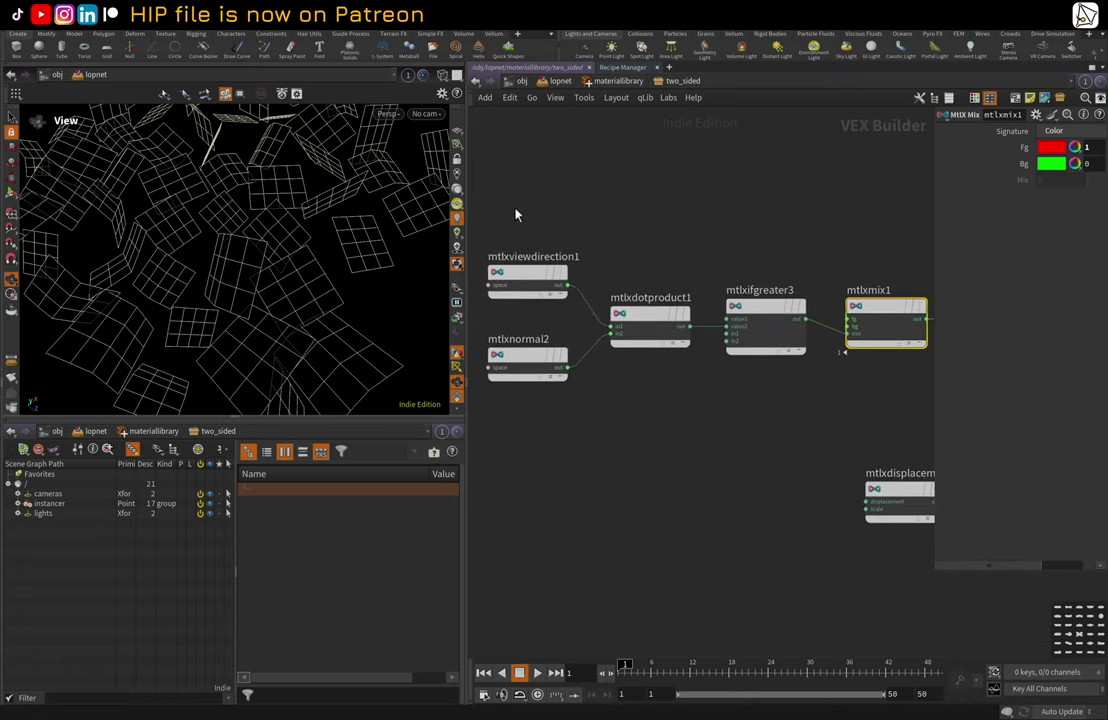
pyautogui.click(533, 291)
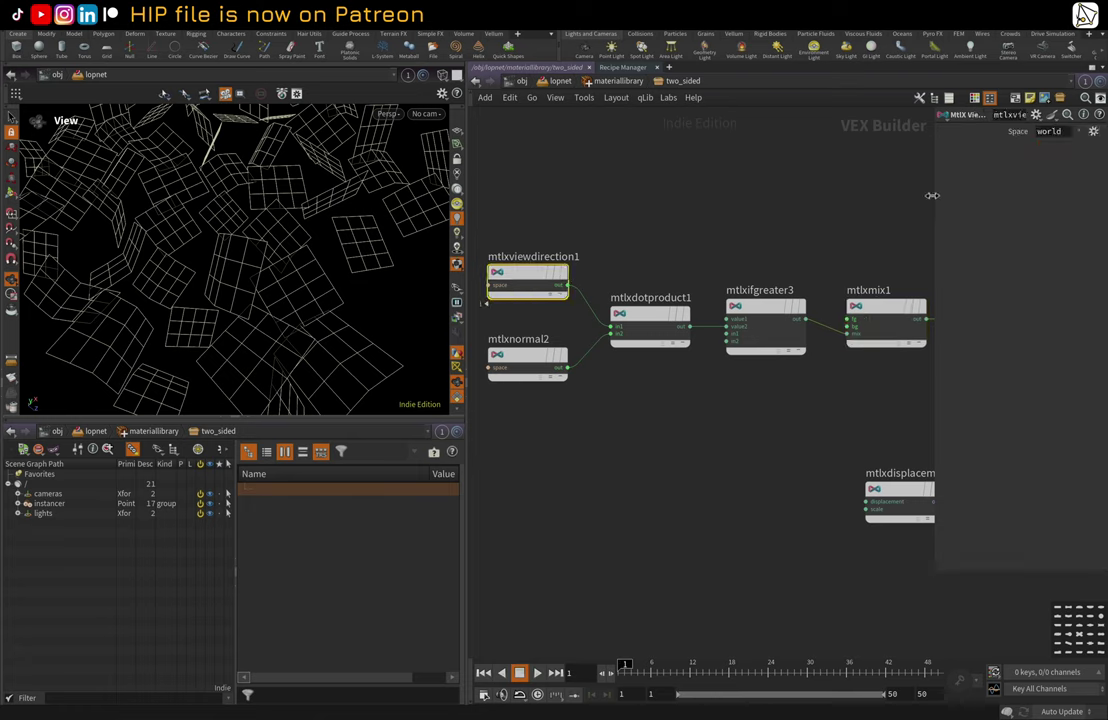
pyautogui.moveTo(932, 195); pyautogui.dragTo(716, 218)
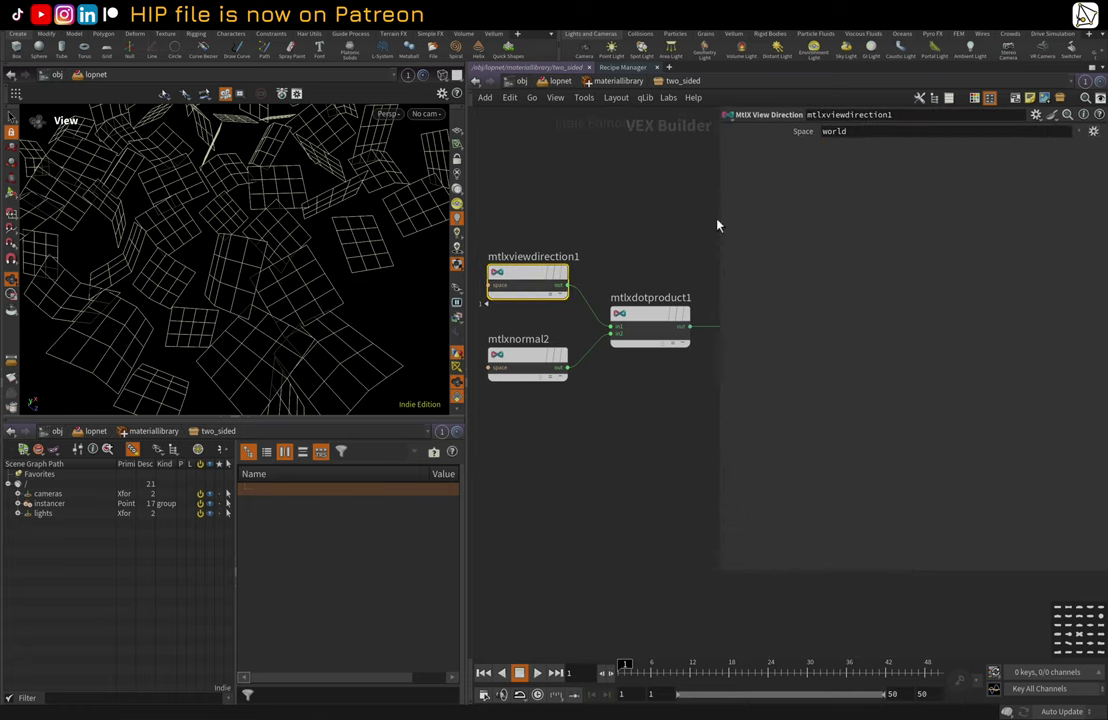
pyautogui.click(513, 364)
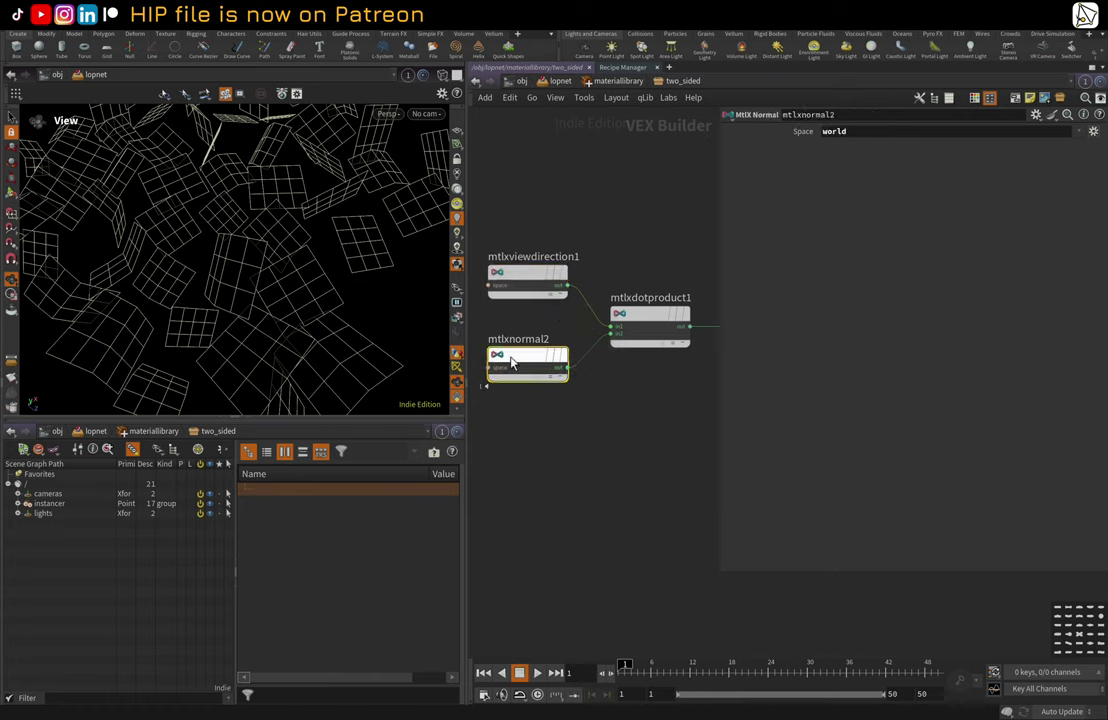
pyautogui.click(653, 317)
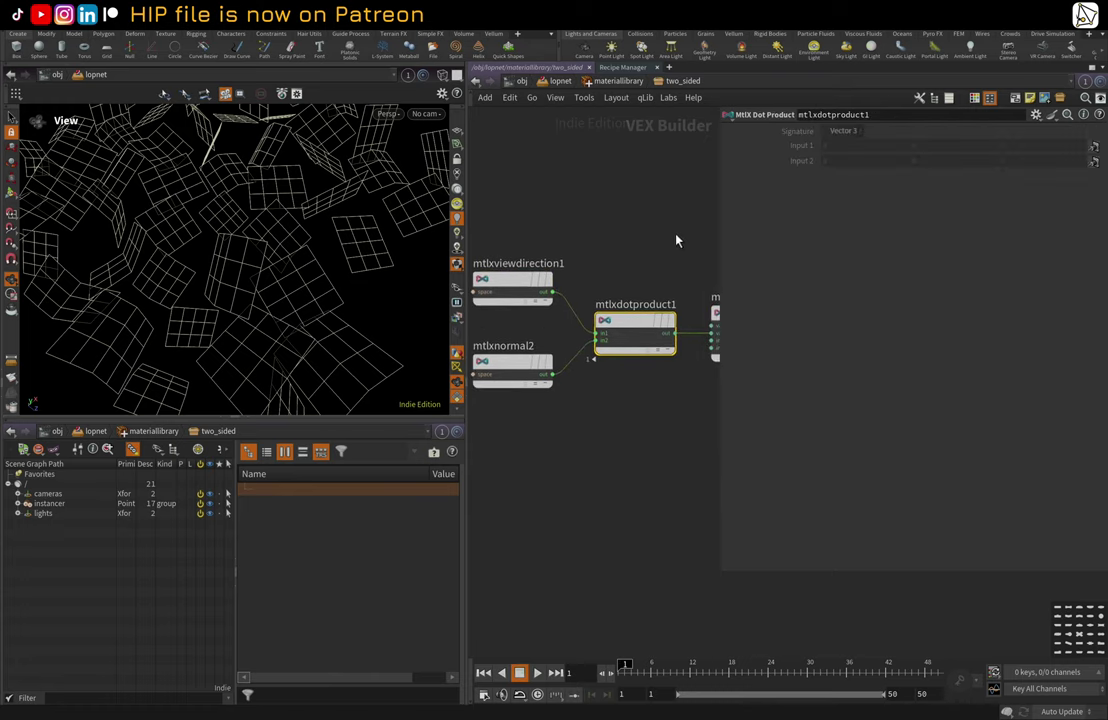
# - Examine the settings of mtlxifgreater3, mtlxmix1 and mtlxstandard_surface2 along the shader chain
pyautogui.moveTo(678, 241); pyautogui.dragTo(581, 240, button='middle')
pyautogui.click(652, 322)
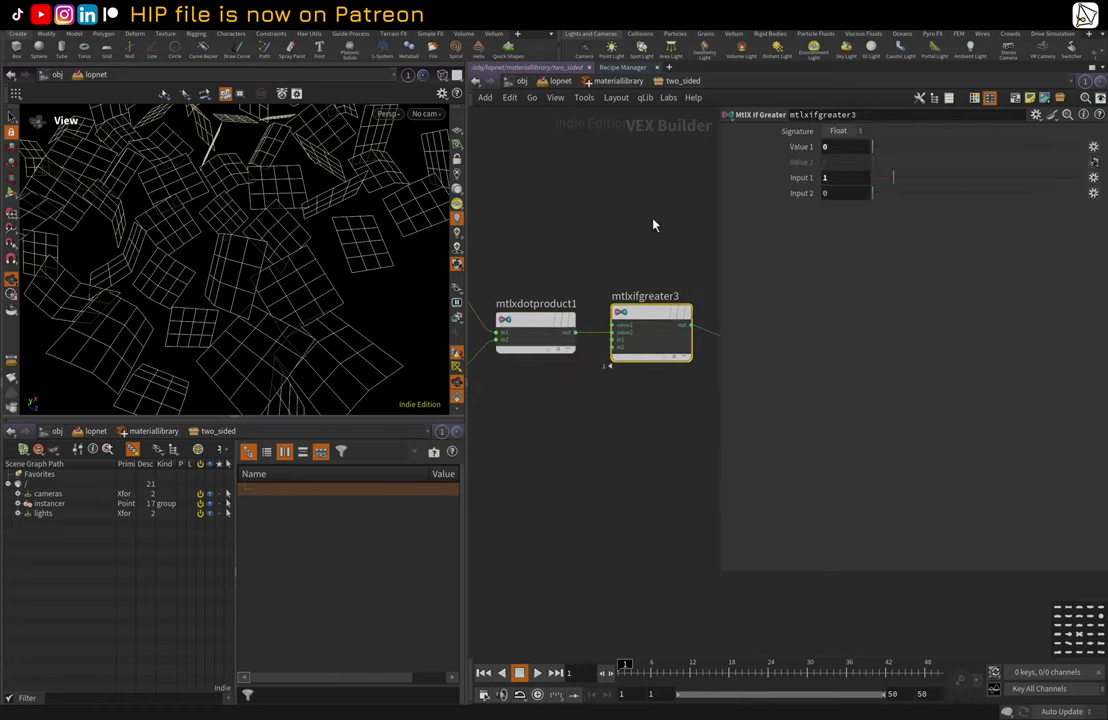
pyautogui.moveTo(653, 222); pyautogui.dragTo(618, 227, button='middle')
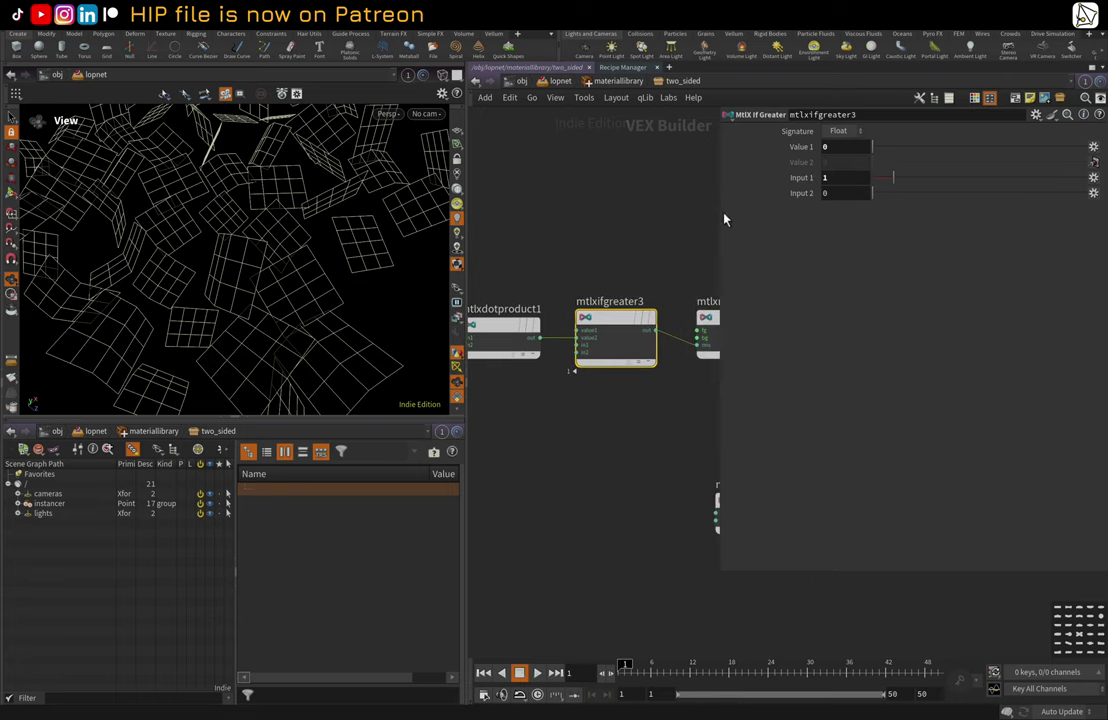
pyautogui.moveTo(717, 219); pyautogui.dragTo(591, 255, button='middle')
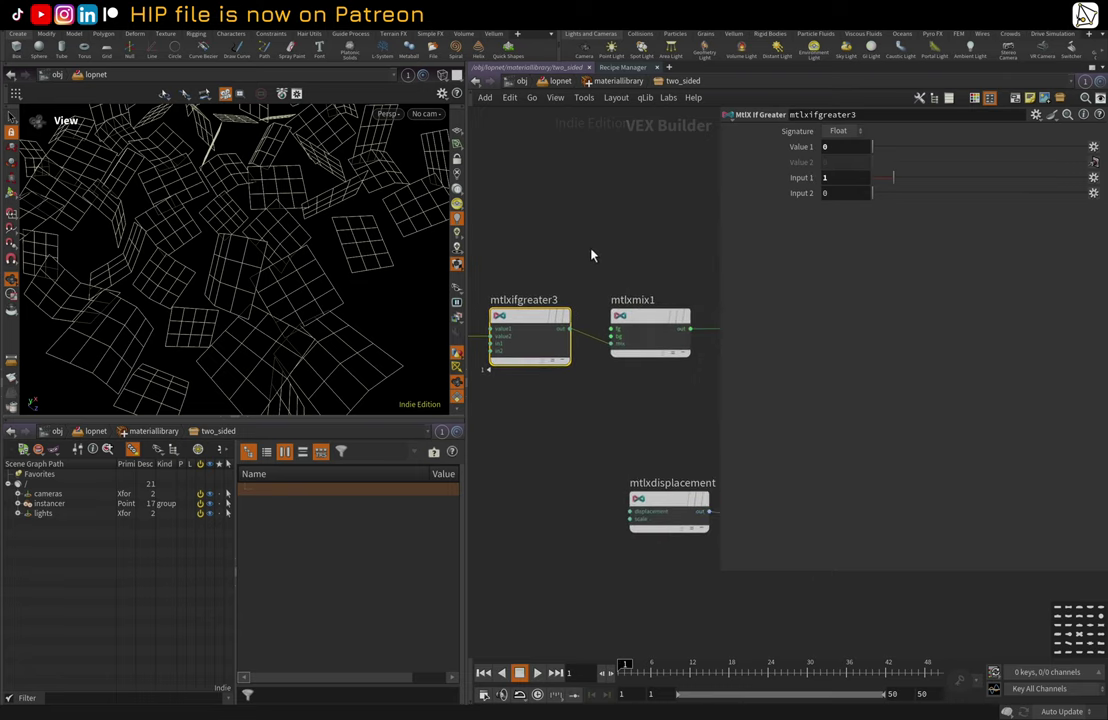
pyautogui.click(638, 332)
pyautogui.moveTo(672, 243); pyautogui.dragTo(507, 272, button='middle')
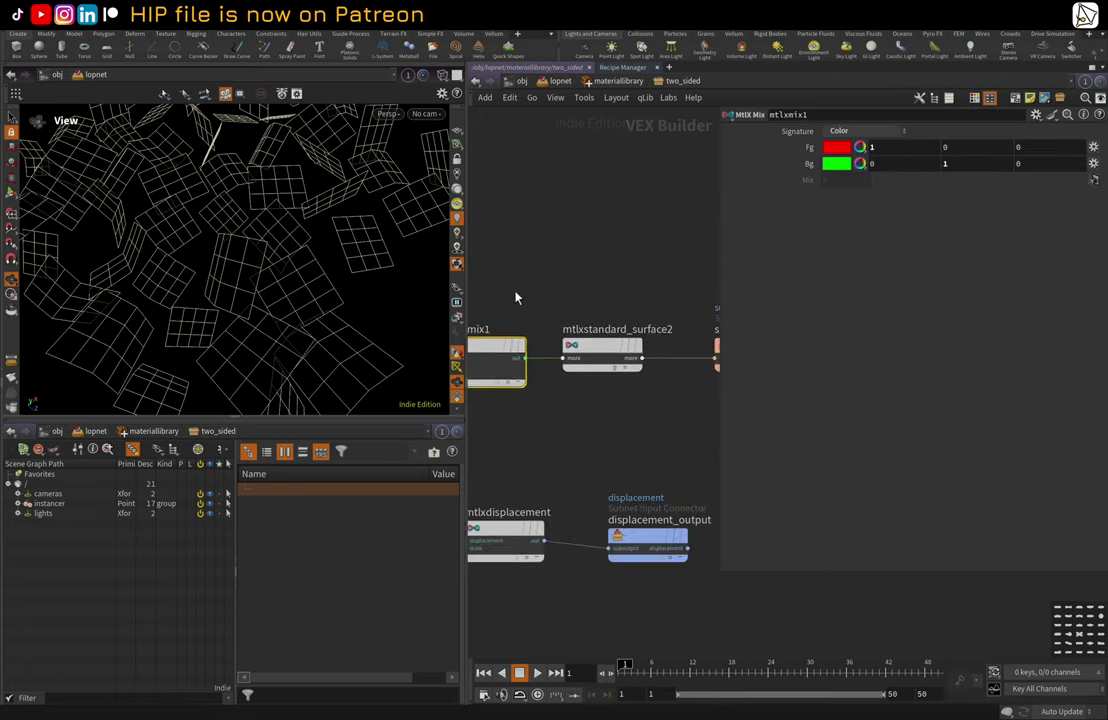
pyautogui.click(598, 358)
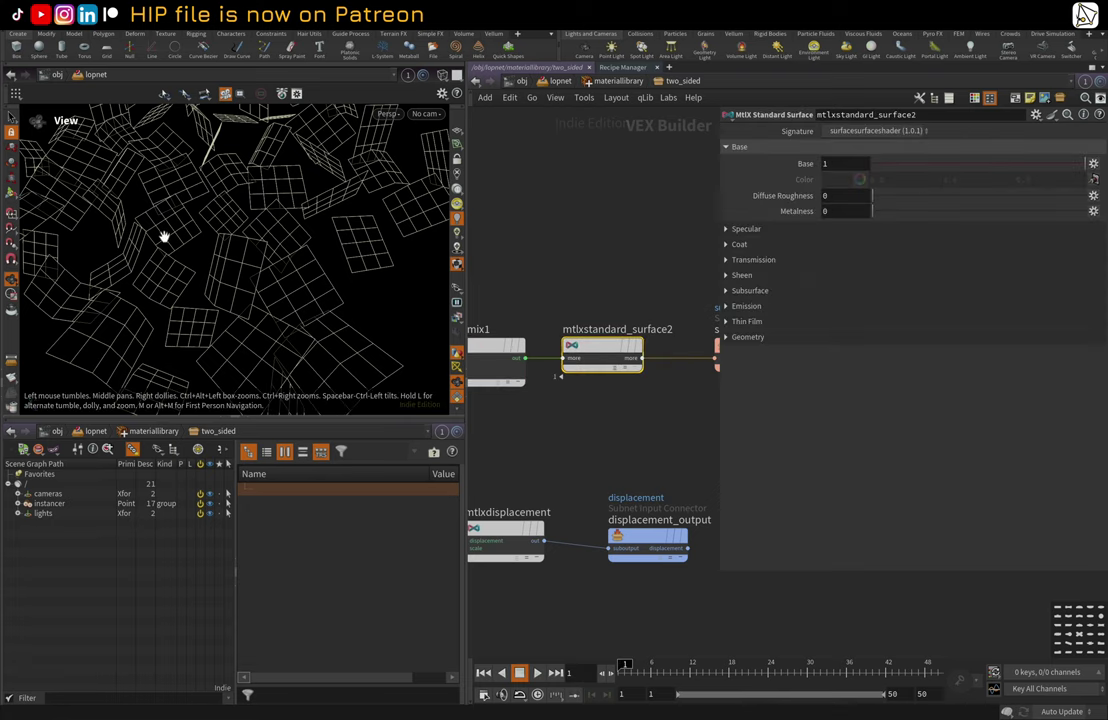
# - Render the viewport to check the two-sided coloring from another angle, and return to wireframe display
pyautogui.hotkey('shift', 'r')
pyautogui.moveTo(245, 222); pyautogui.dragTo(227, 334, button='right')
pyautogui.moveTo(227, 334); pyautogui.dragTo(267, 235)
pyautogui.hotkey('shift', 'w')
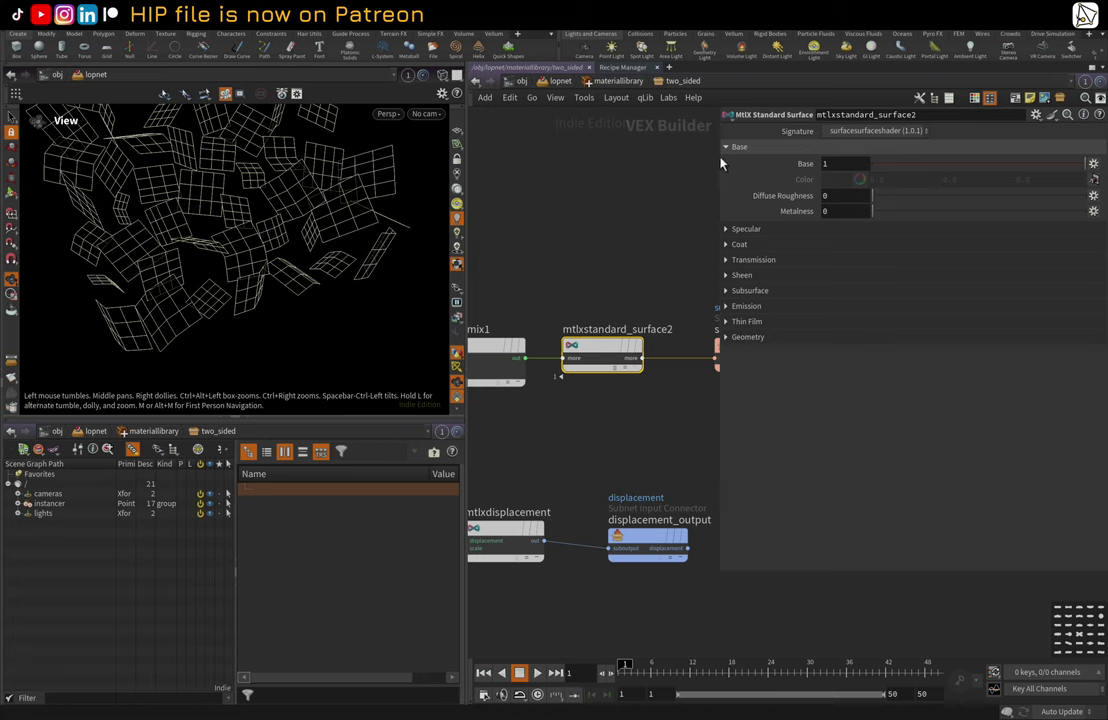
# - Delete mtlxmix1 and mtlxstandard_surface2 from the two_sided material, keeping the mtlxifgreater3 chain
pyautogui.moveTo(720, 163); pyautogui.dragTo(890, 205)
pyautogui.scroll(-1, 698, 241)
pyautogui.moveTo(692, 248); pyautogui.dragTo(802, 272, button='middle')
pyautogui.scroll(1, 802, 273)
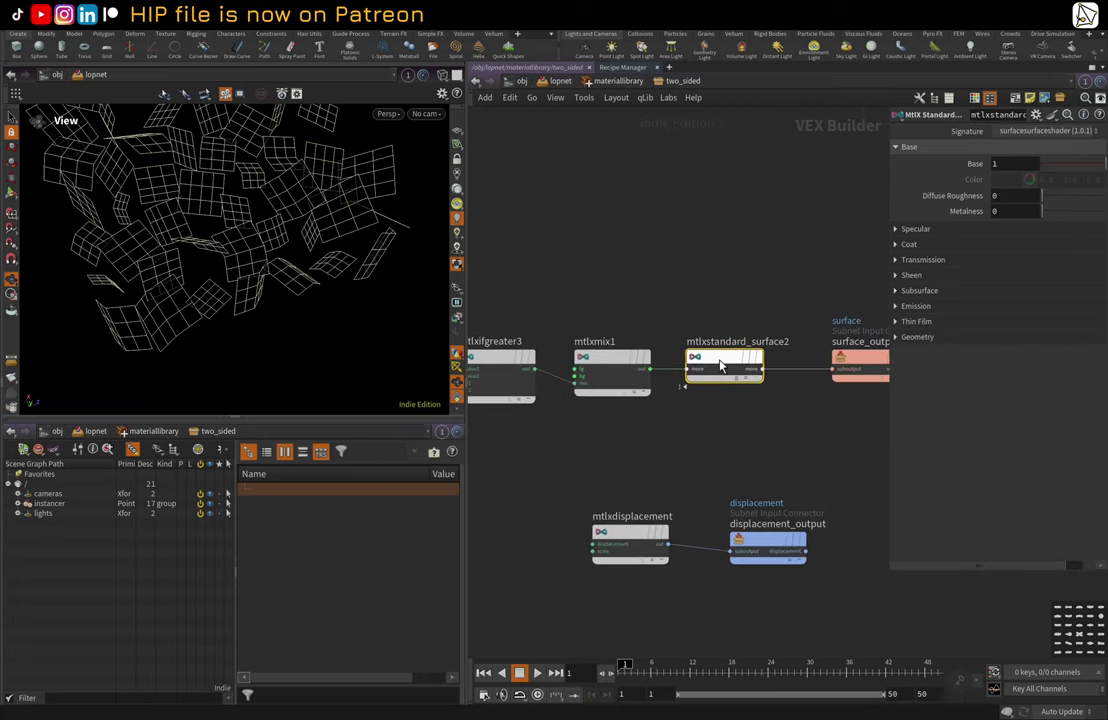
pyautogui.scroll(-1, 684, 296)
pyautogui.moveTo(688, 302); pyautogui.dragTo(745, 308, button='middle')
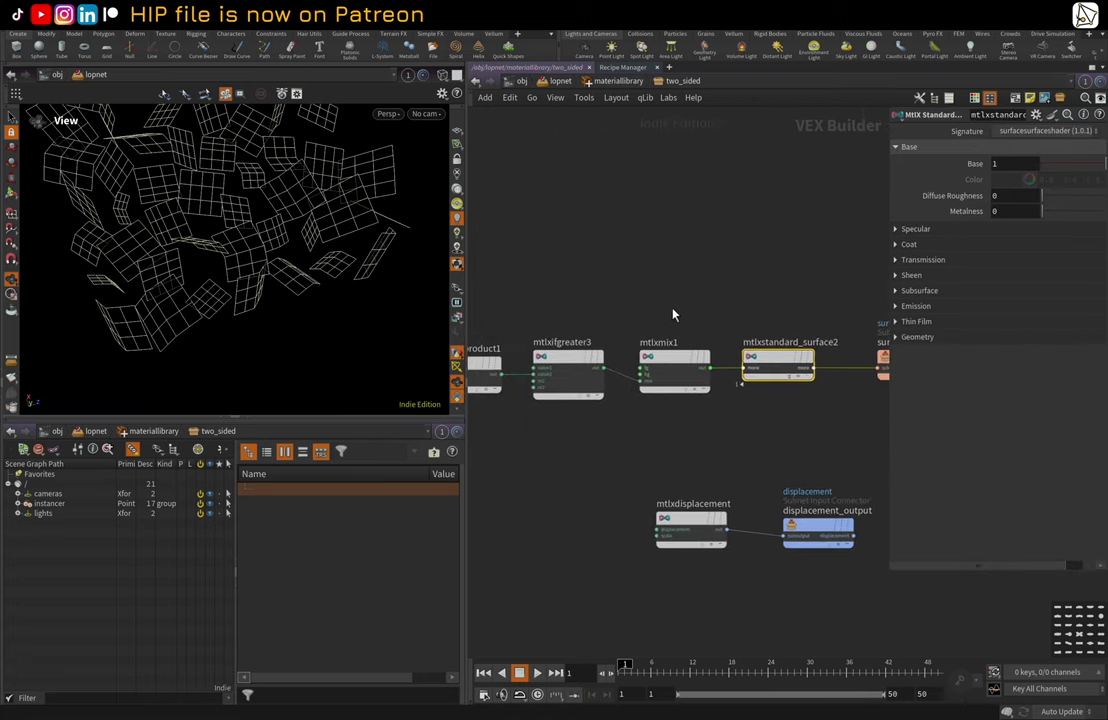
pyautogui.moveTo(638, 310); pyautogui.dragTo(787, 403)
pyautogui.scroll(-5, 715, 290)
pyautogui.moveTo(697, 290); pyautogui.dragTo(732, 343, button='middle')
pyautogui.scroll(1, 732, 343)
pyautogui.press('Delete')
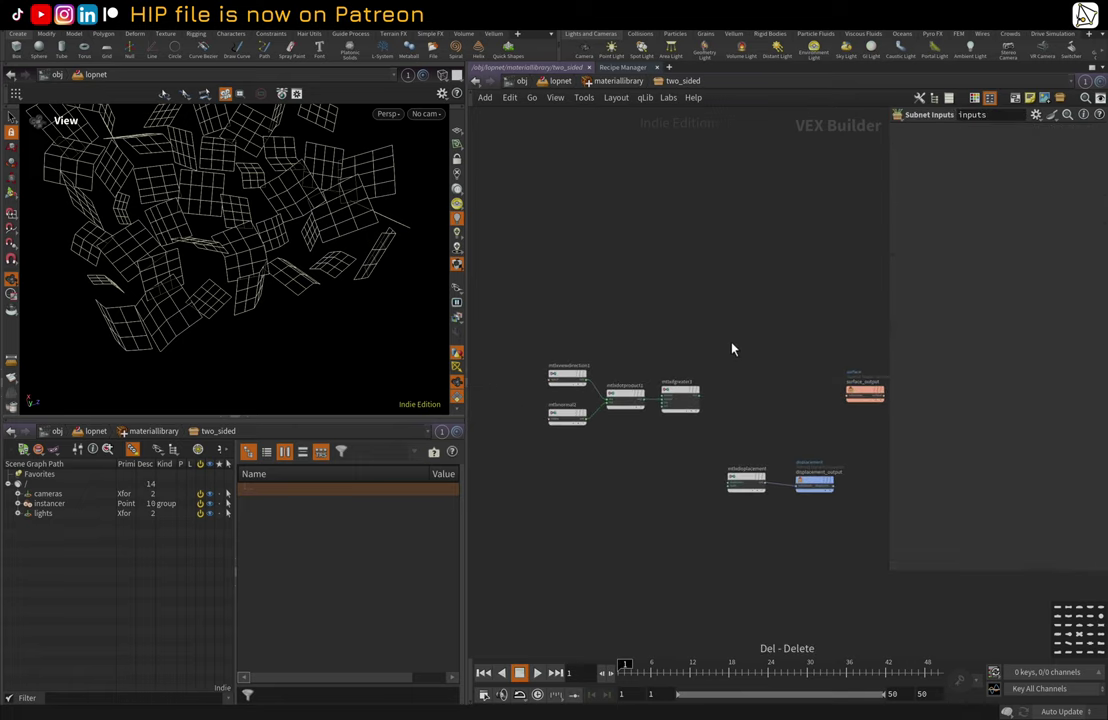
# - Locate the mtlxmix2 node that blends mtlxstandard_surface and mtlxstandard_surface1, and move it slightly farther from them
pyautogui.moveTo(637, 334); pyautogui.dragTo(833, 392, button='middle')
pyautogui.moveTo(742, 348); pyautogui.dragTo(857, 302, button='middle')
pyautogui.moveTo(615, 191); pyautogui.dragTo(692, 551)
pyautogui.moveTo(773, 424); pyautogui.dragTo(712, 443, button='middle')
pyautogui.scroll(1, 699, 421)
pyautogui.click(700, 427)
pyautogui.scroll(3, 697, 415)
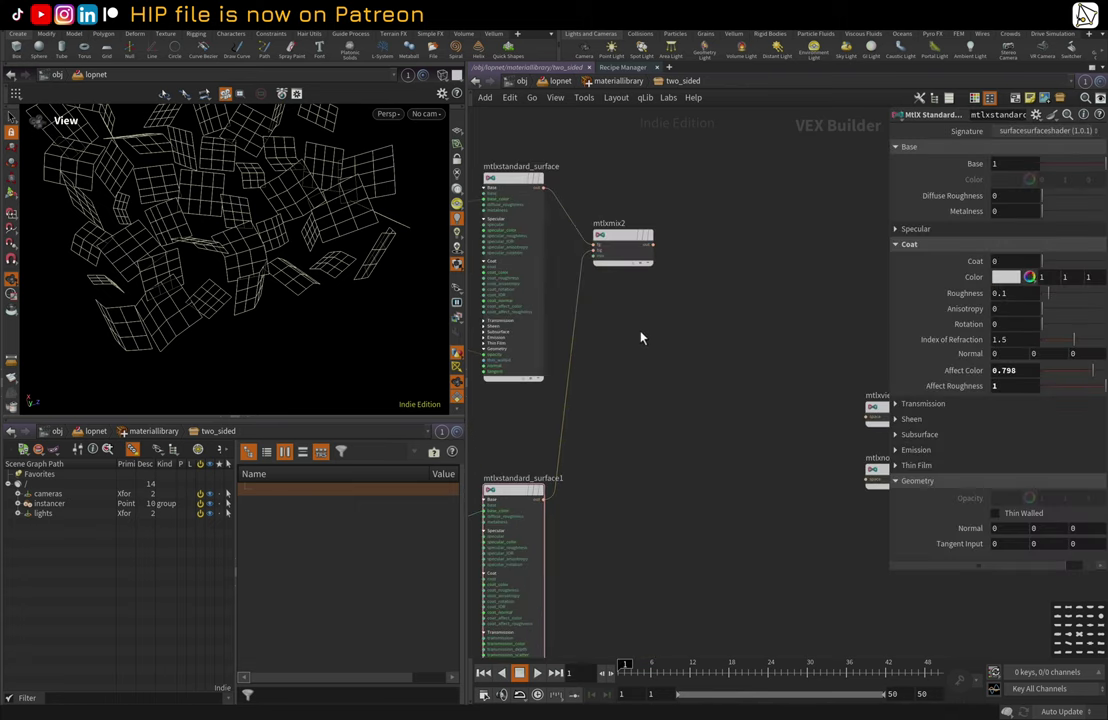
pyautogui.moveTo(640, 247); pyautogui.dragTo(674, 243)
# - Connect the output of mtlxifgreater3 to the mix input of mtlxmix2
pyautogui.moveTo(723, 383); pyautogui.dragTo(439, 371, button='middle')
pyautogui.scroll(1, 730, 470)
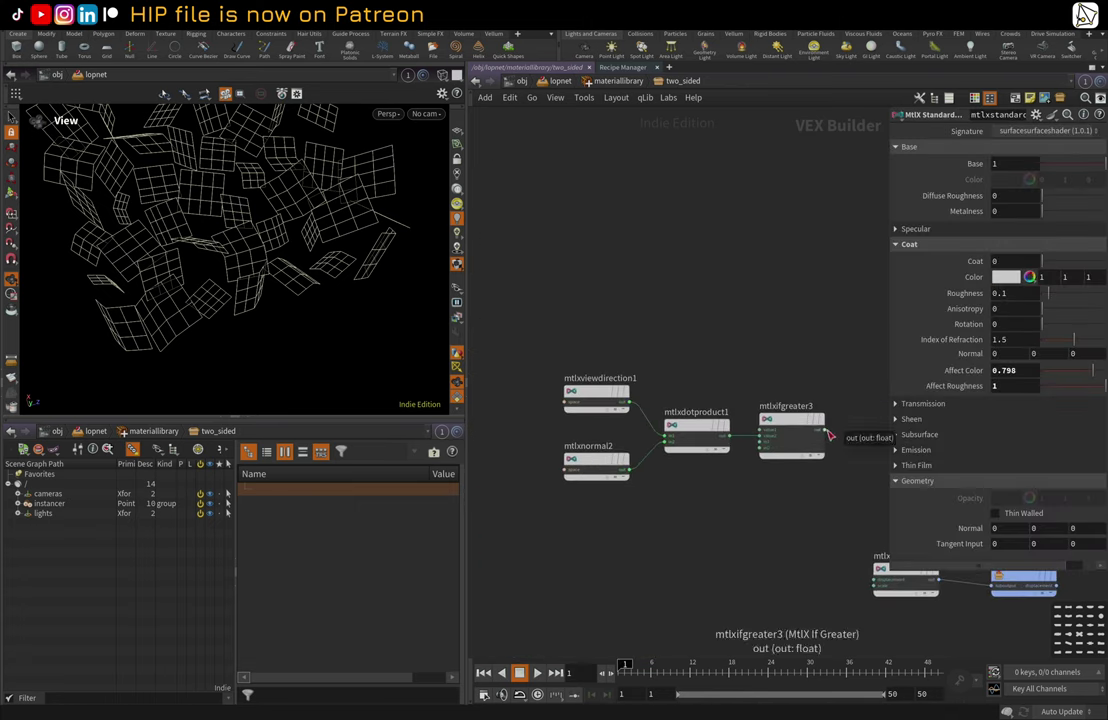
pyautogui.click(827, 431)
pyautogui.moveTo(634, 290); pyautogui.dragTo(908, 410, button='middle')
pyautogui.scroll(1, 577, 360)
pyautogui.click(593, 349)
pyautogui.scroll(-1, 622, 348)
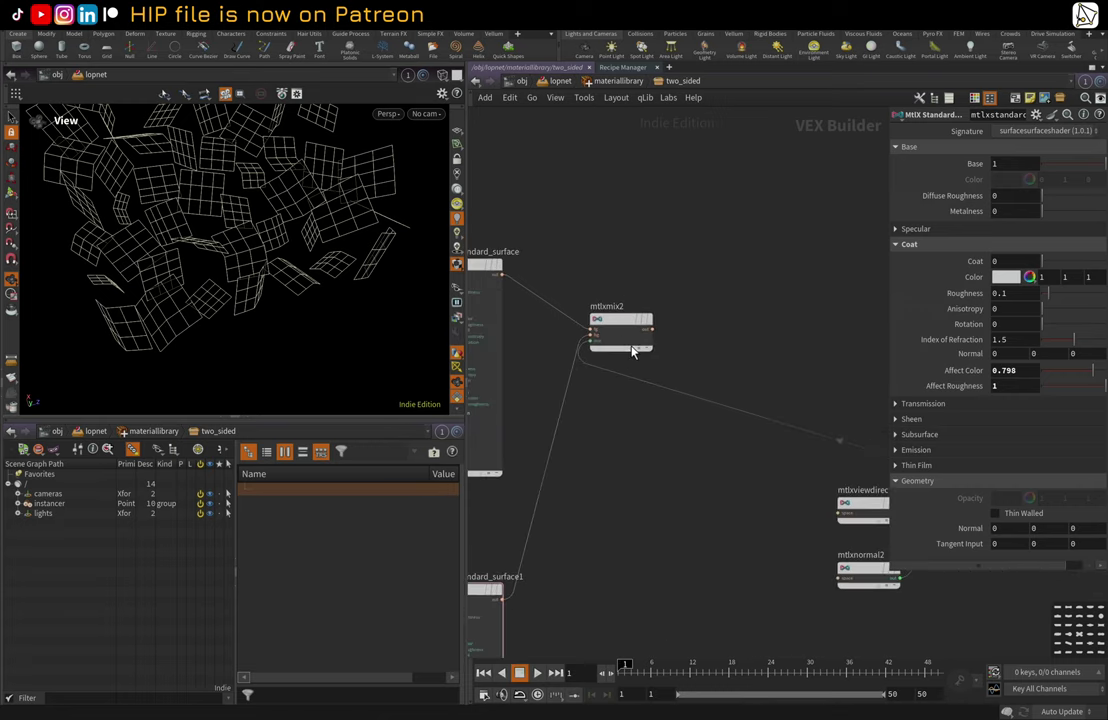
# - Move mtlxmix2 over beside the view direction chain and connect its output to surface_output
pyautogui.moveTo(648, 322); pyautogui.dragTo(885, 322)
pyautogui.moveTo(773, 443); pyautogui.dragTo(563, 428, button='middle')
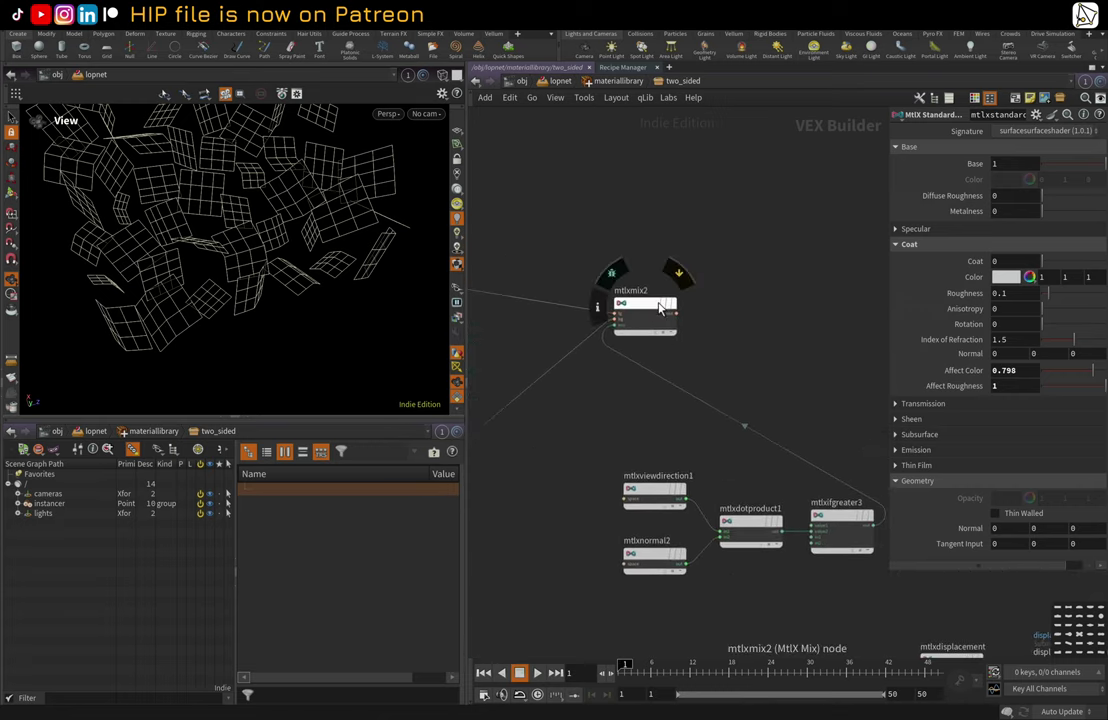
pyautogui.moveTo(645, 310); pyautogui.dragTo(820, 337)
pyautogui.moveTo(841, 403); pyautogui.dragTo(565, 350, button='middle')
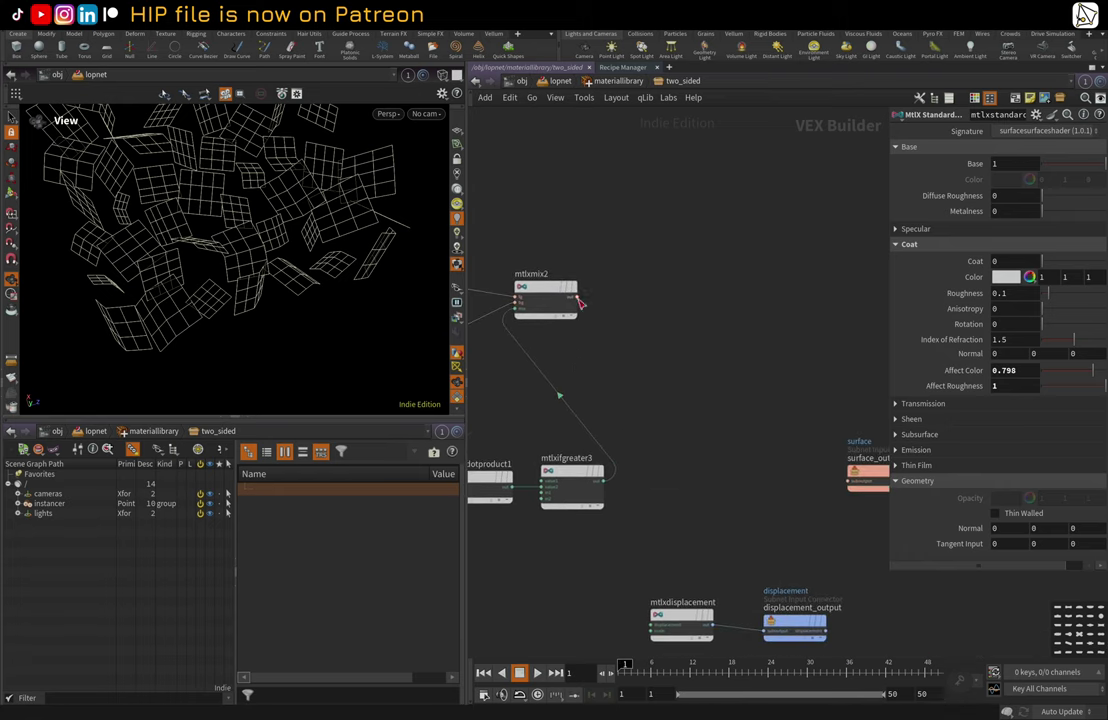
pyautogui.click(576, 298)
pyautogui.click(850, 481)
# - Tidy the layout by placing surface_output next to mtlxmix2 and the four view direction chain nodes beneath them
pyautogui.moveTo(855, 470); pyautogui.dragTo(631, 299)
pyautogui.moveTo(650, 384); pyautogui.dragTo(806, 373, button='middle')
pyautogui.scroll(1, 806, 375)
pyautogui.moveTo(777, 518); pyautogui.dragTo(532, 434)
pyautogui.moveTo(536, 432); pyautogui.dragTo(575, 387)
pyautogui.moveTo(796, 288); pyautogui.dragTo(861, 283)
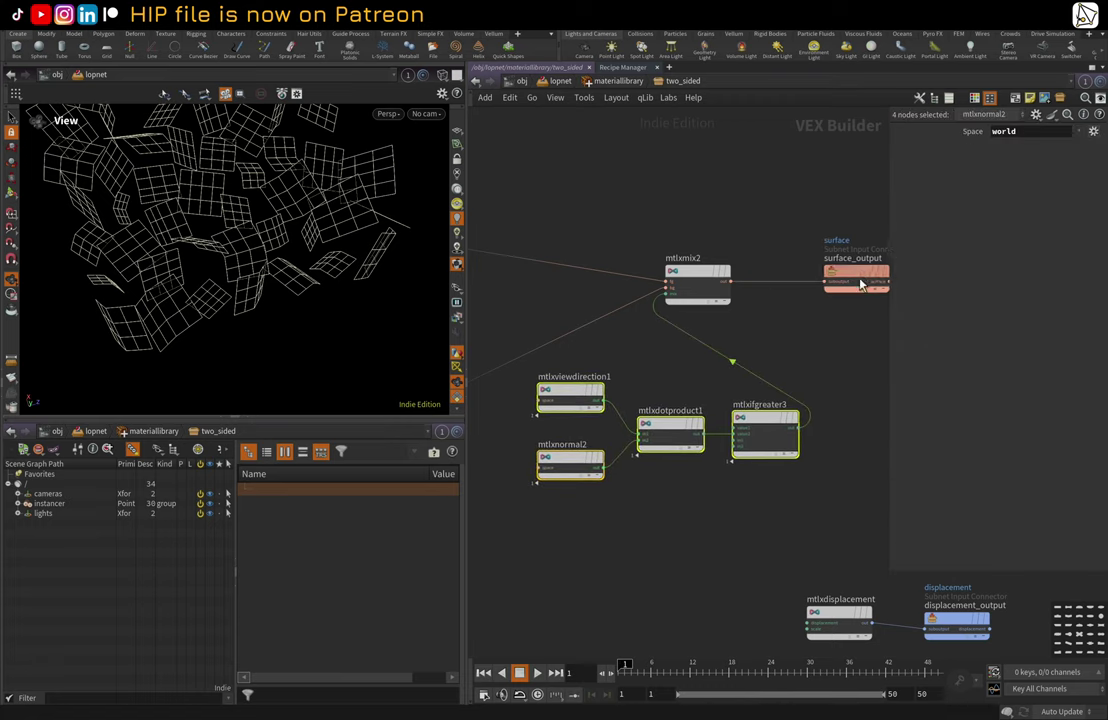
pyautogui.moveTo(705, 291); pyautogui.dragTo(769, 336)
# - Display the butterflies shaded instead of in wireframe in the viewport and look at them up close
pyautogui.scroll(-2, 616, 265)
pyautogui.moveTo(510, 261); pyautogui.dragTo(657, 268, button='middle')
pyautogui.scroll(-1, 645, 470)
pyautogui.moveTo(645, 470); pyautogui.dragTo(838, 445, button='middle')
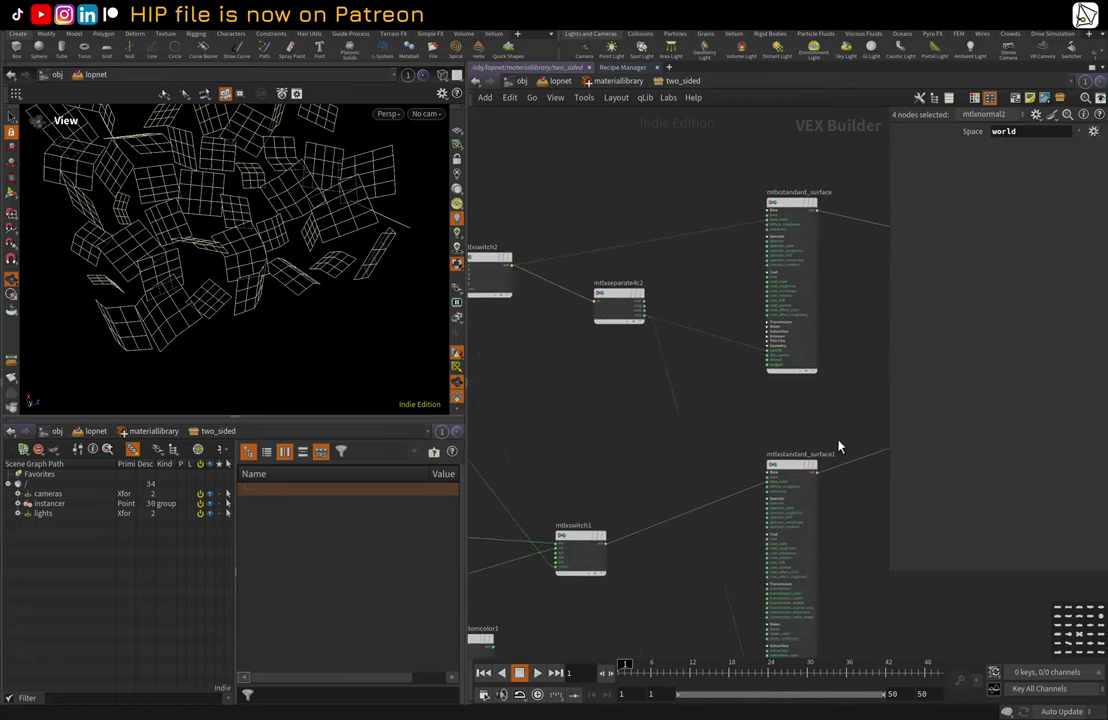
pyautogui.moveTo(620, 440); pyautogui.dragTo(739, 383, button='middle')
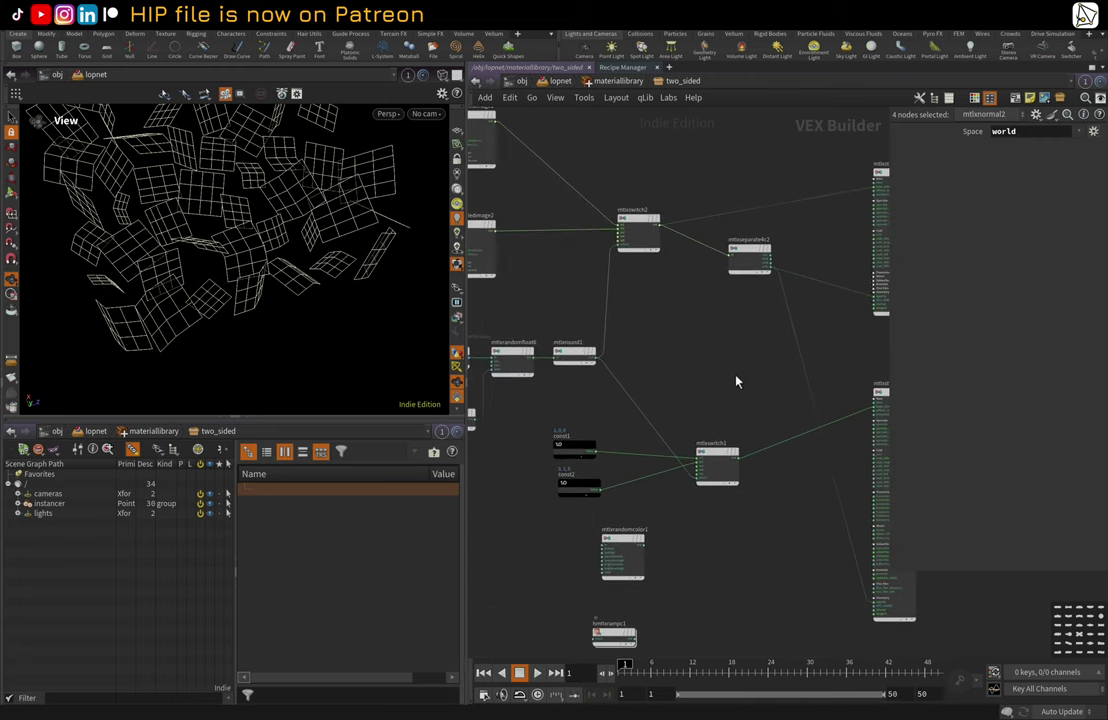
pyautogui.scroll(-1, 736, 392)
pyautogui.scroll(-1, 734, 403)
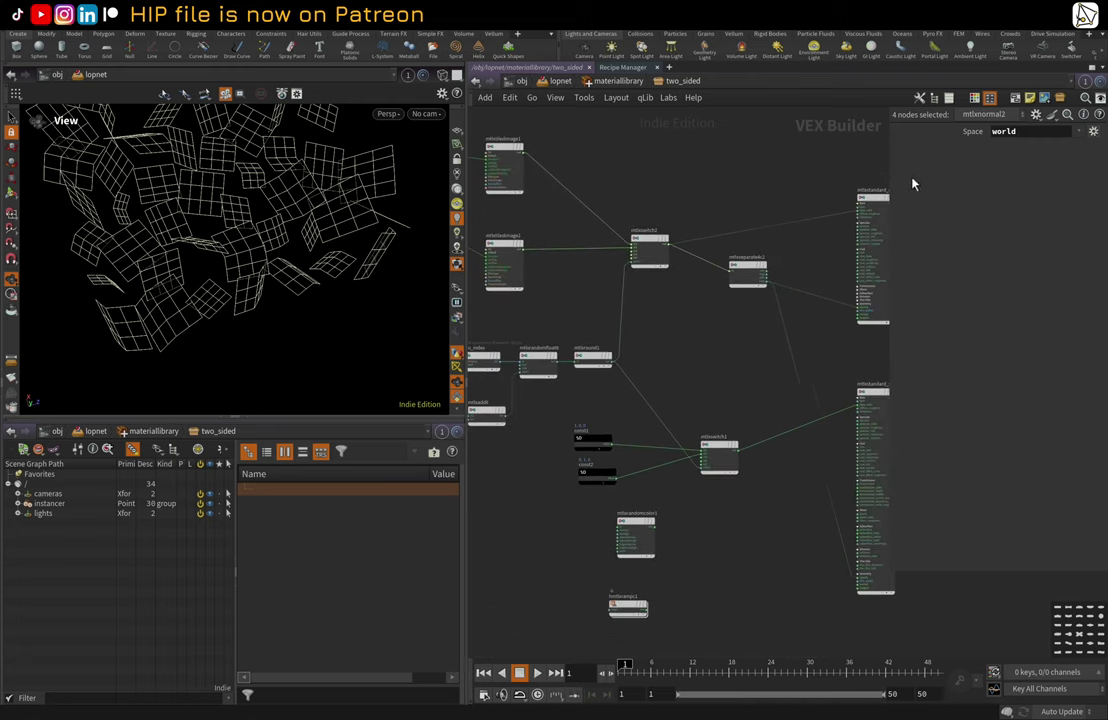
pyautogui.hotkey('shift', 'w')
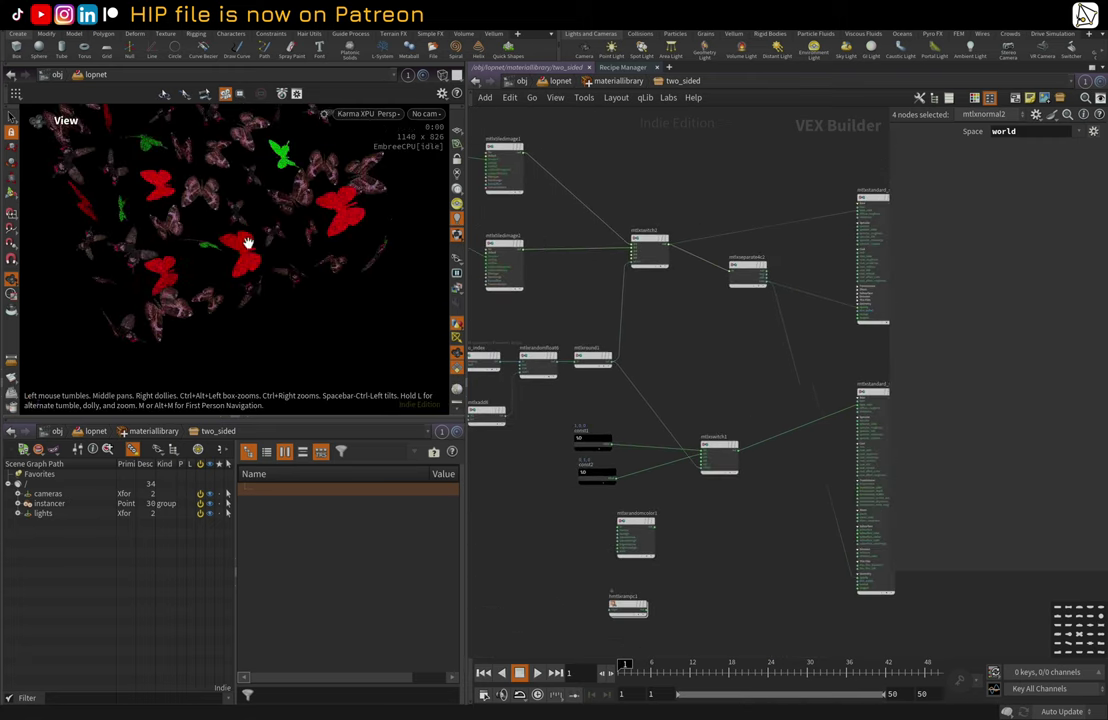
pyautogui.moveTo(249, 246); pyautogui.dragTo(247, 255)
pyautogui.moveTo(232, 203); pyautogui.dragTo(357, 203, button='right')
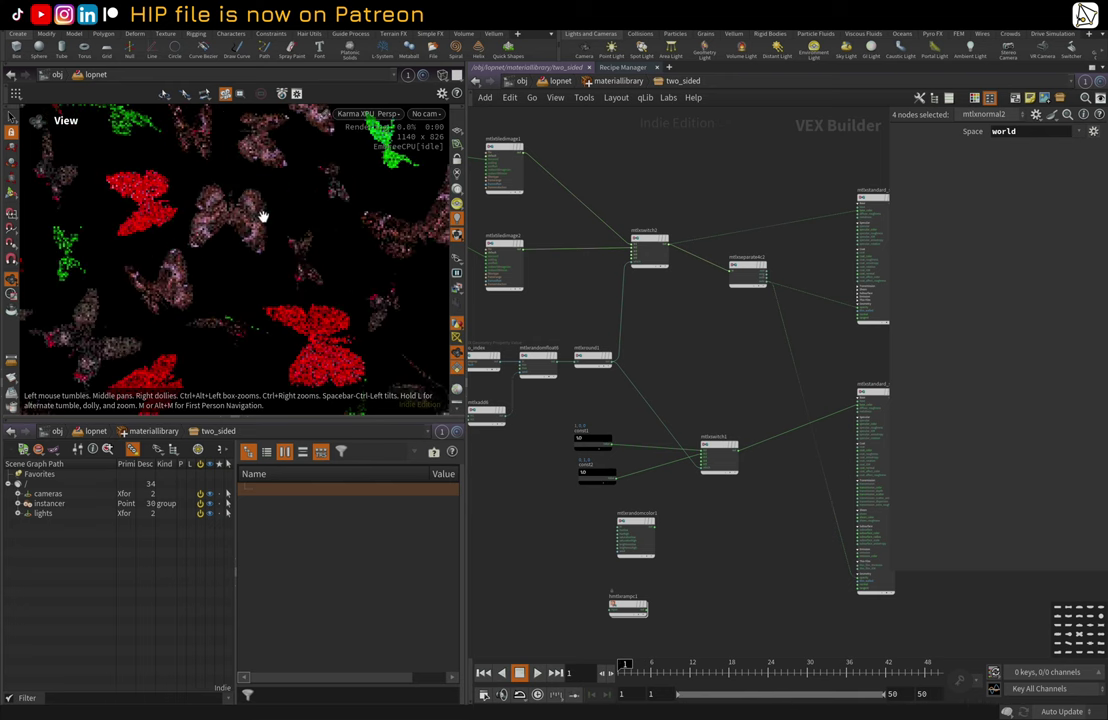
pyautogui.moveTo(265, 222); pyautogui.dragTo(294, 171)
pyautogui.moveTo(294, 266)
pyautogui.mouseDown()
pyautogui.moveTo(270, 223)
pyautogui.moveTo(275, 277)
pyautogui.mouseUp()
pyautogui.moveTo(289, 231); pyautogui.dragTo(284, 266, button='right')
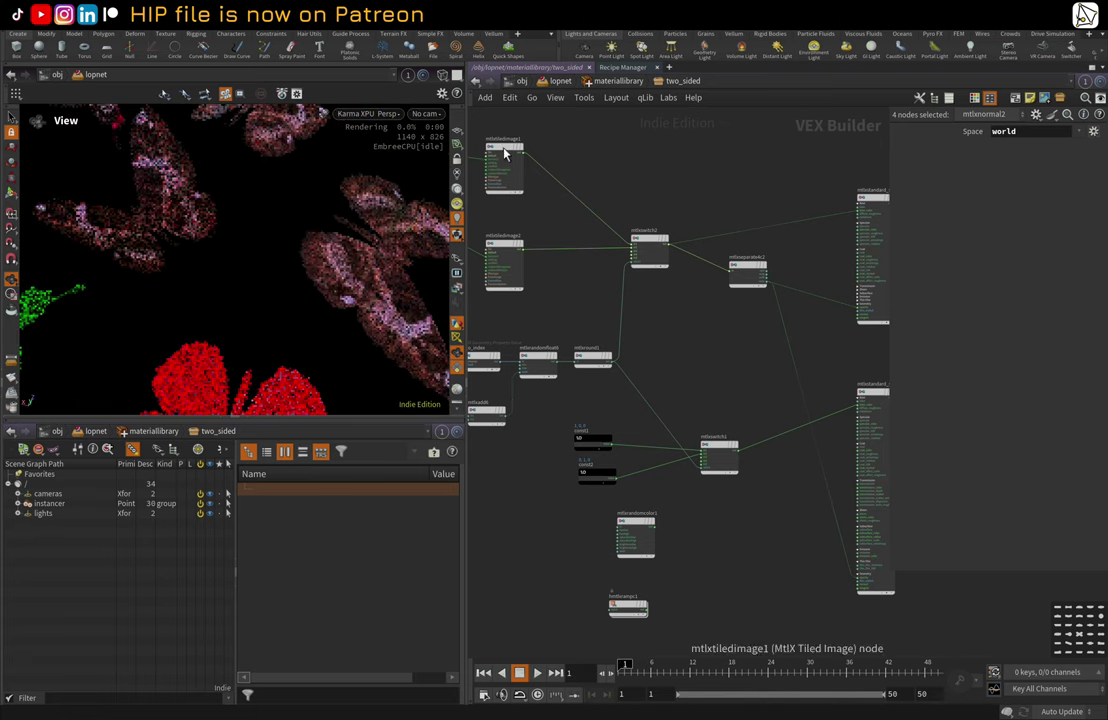
# - Examine the two tiled image nodes, both standard surfaces, and the const1 and const2 colors feeding mtlxswitch1
pyautogui.click(502, 158)
pyautogui.click(498, 248)
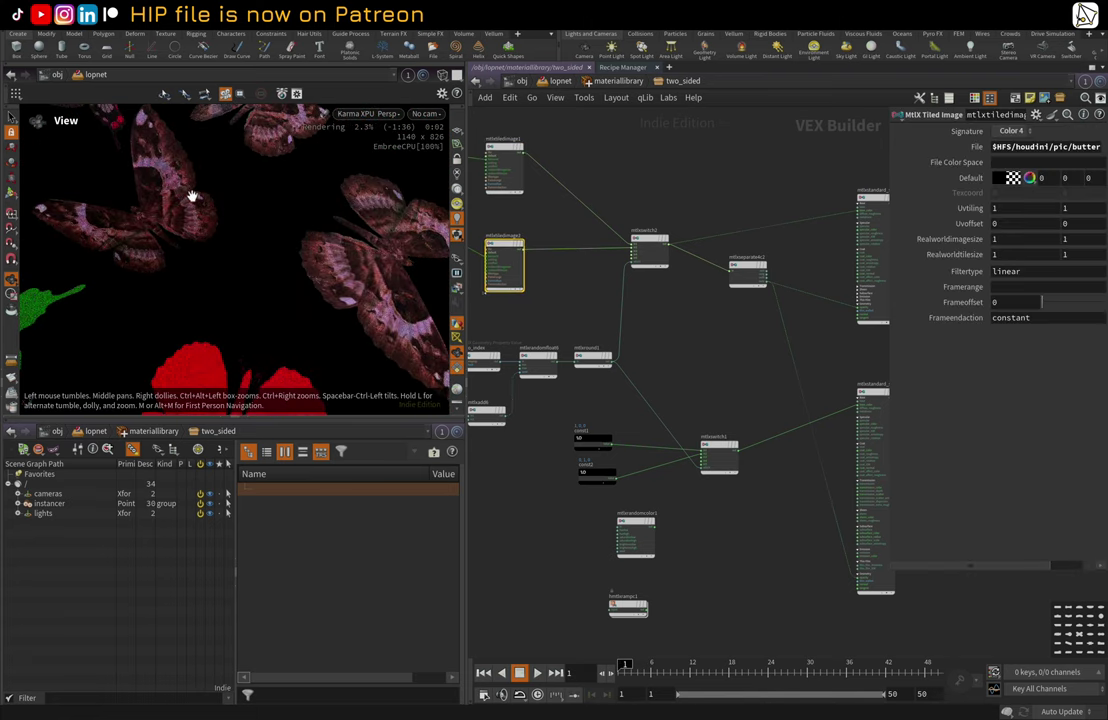
pyautogui.moveTo(203, 193); pyautogui.dragTo(245, 267)
pyautogui.moveTo(138, 158); pyautogui.dragTo(220, 217)
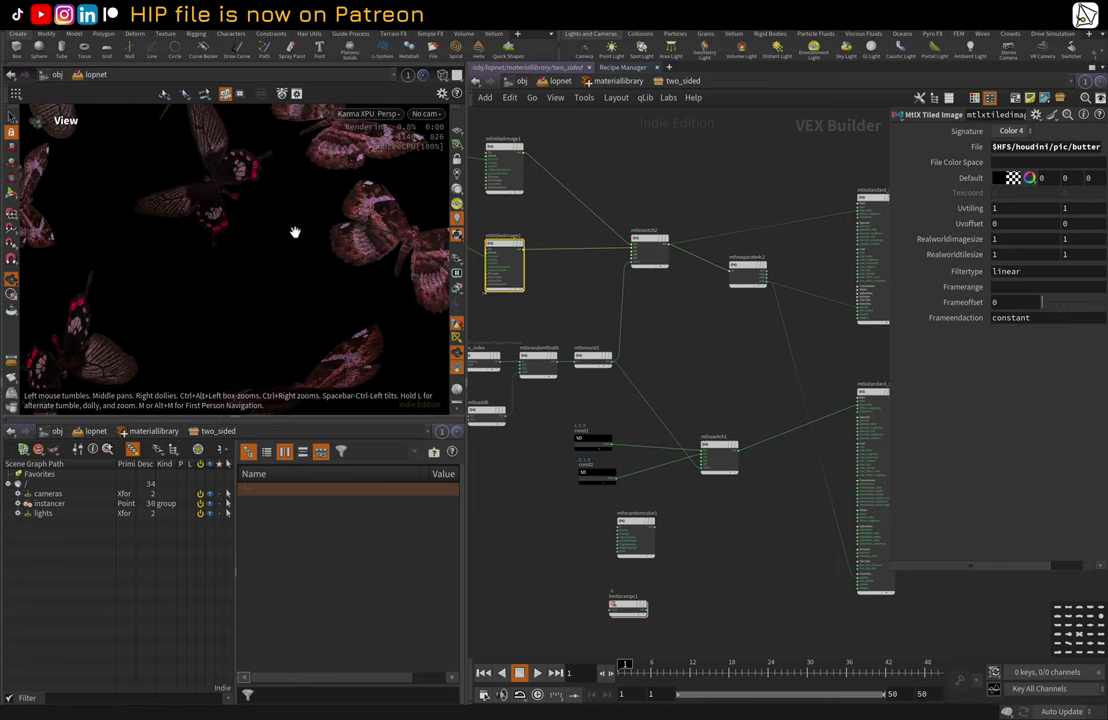
pyautogui.moveTo(865, 272); pyautogui.dragTo(870, 299)
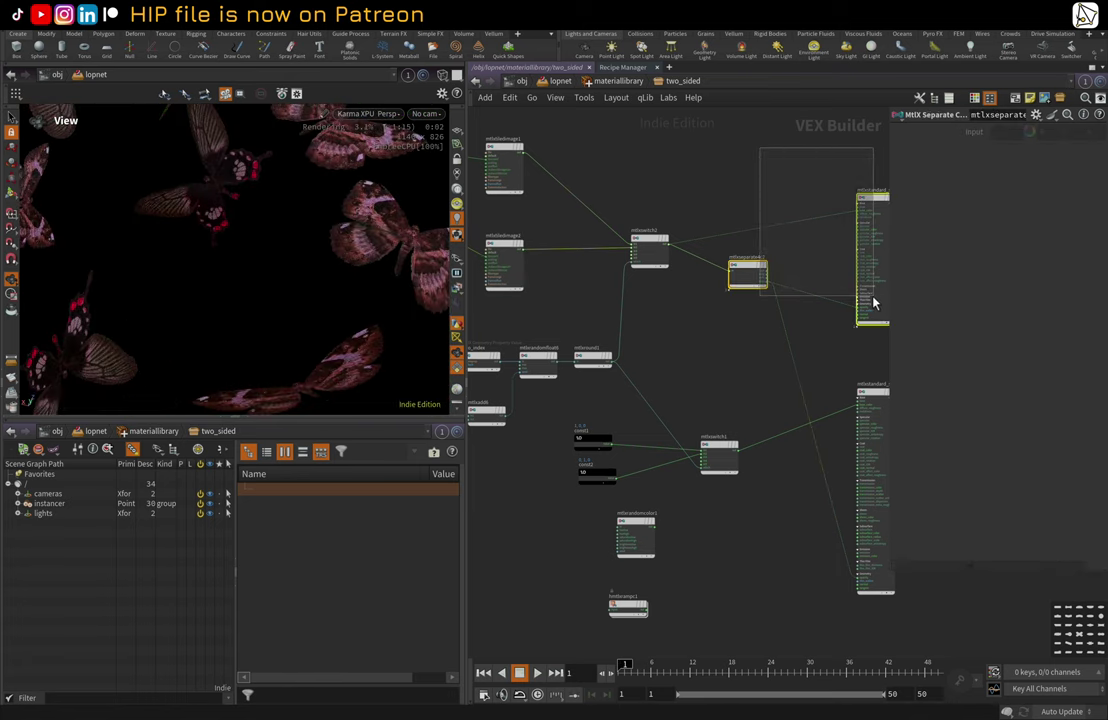
pyautogui.moveTo(812, 363); pyautogui.dragTo(747, 314, button='middle')
pyautogui.moveTo(757, 314); pyautogui.dragTo(822, 400)
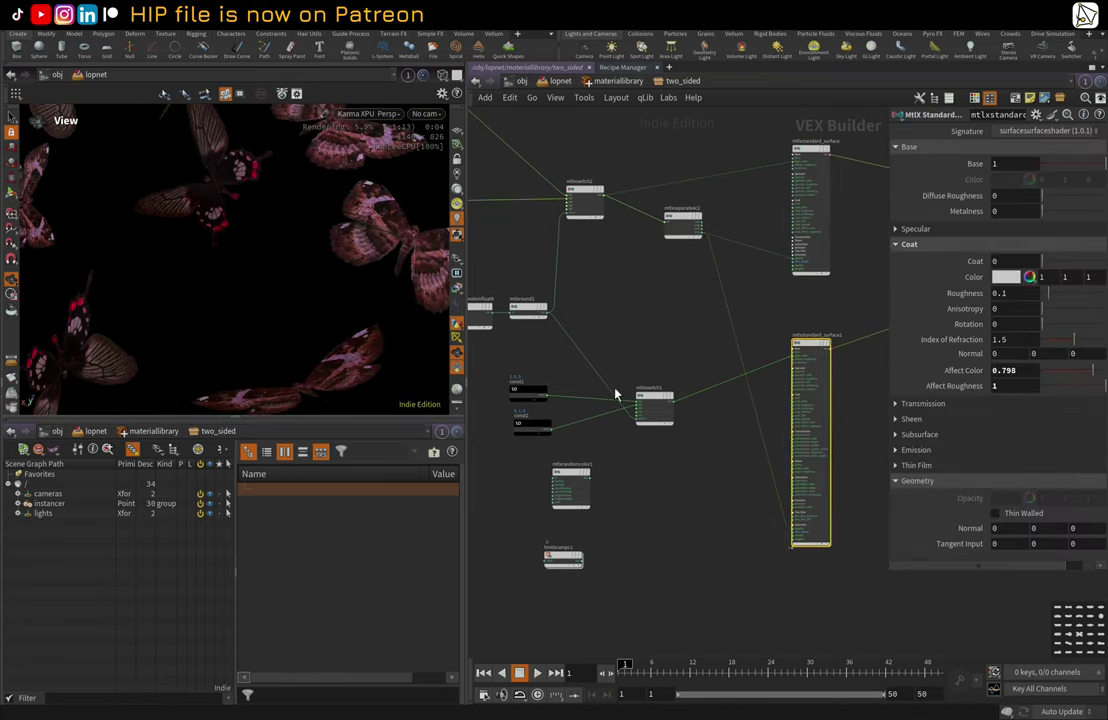
pyautogui.click(530, 395)
pyautogui.moveTo(530, 424); pyautogui.dragTo(529, 434)
pyautogui.click(529, 434)
pyautogui.scroll(2, 673, 460)
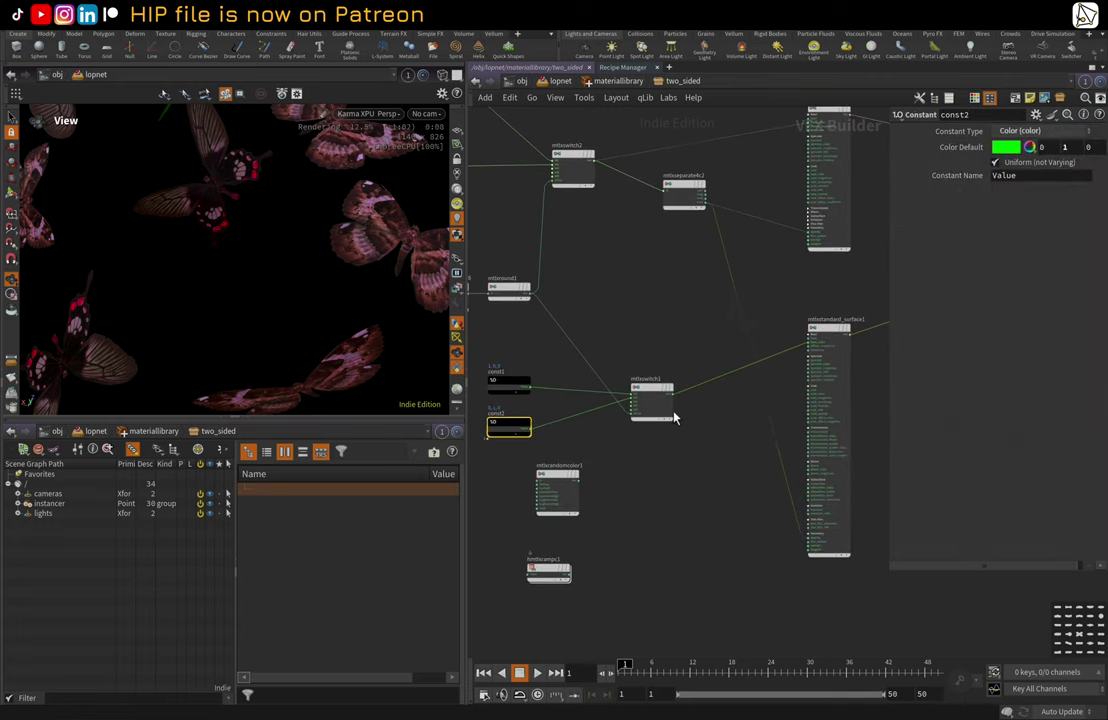
# - Examine the geo_index and id geometry property nodes that drive the mtlxrandomfloat6 input and seed
pyautogui.moveTo(679, 514); pyautogui.dragTo(801, 555, button='middle')
pyautogui.scroll(2, 591, 309)
pyautogui.moveTo(644, 295); pyautogui.dragTo(756, 283, button='middle')
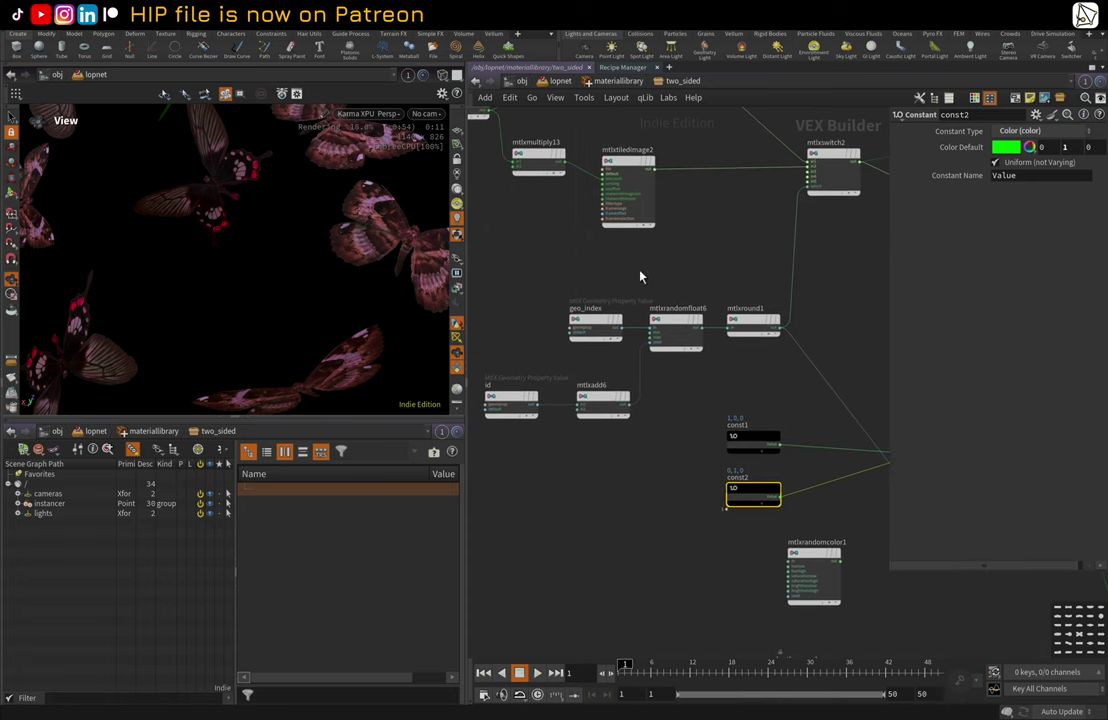
pyautogui.click(597, 320)
pyautogui.moveTo(623, 289); pyautogui.dragTo(609, 289, button='middle')
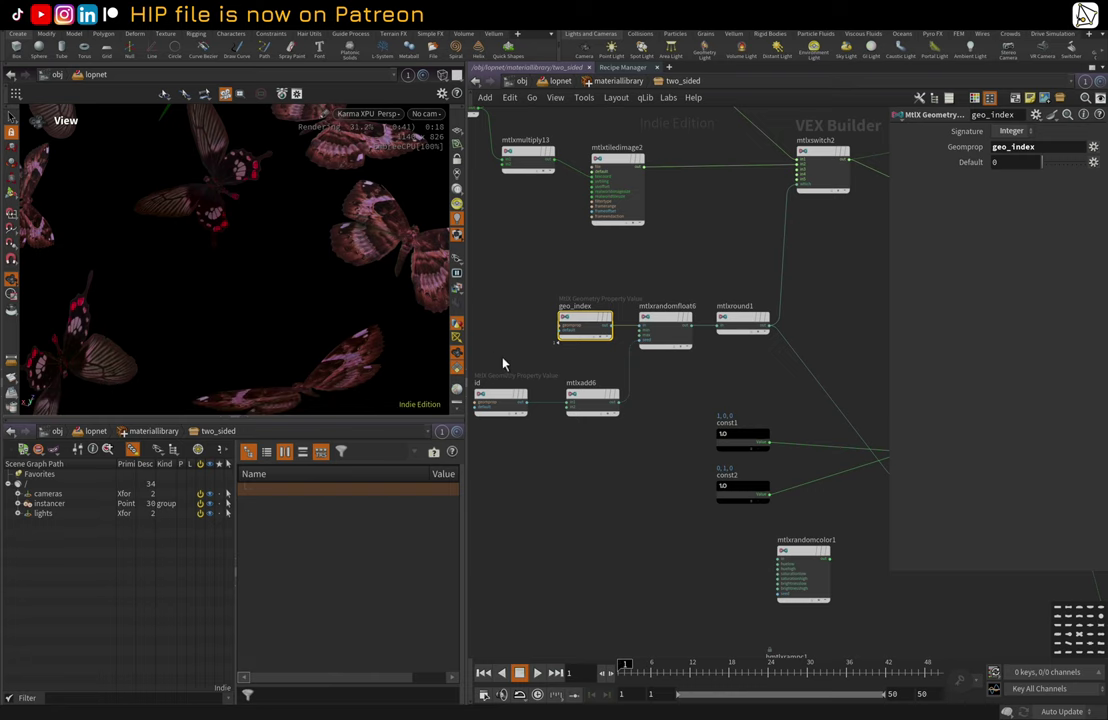
pyautogui.moveTo(516, 437); pyautogui.dragTo(516, 437)
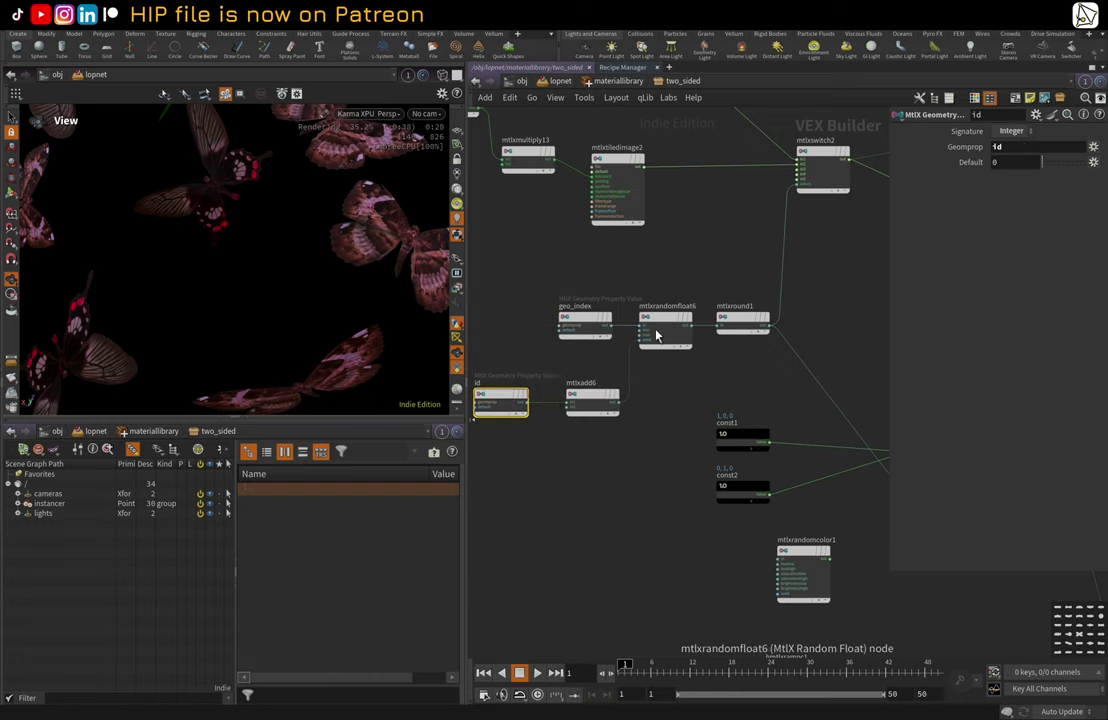
pyautogui.scroll(2, 622, 318)
pyautogui.click(565, 318)
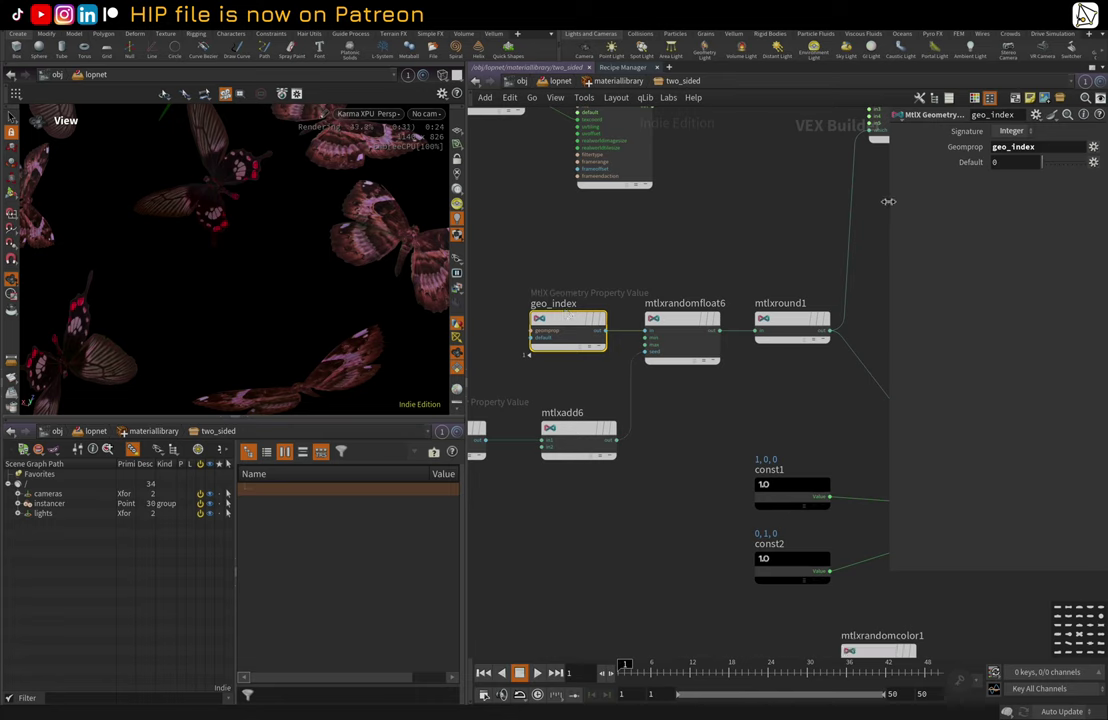
# - Widen the parameter pane and check the settings of mtlxrandomfloat6 and mtlxround1
pyautogui.moveTo(888, 202); pyautogui.dragTo(752, 221)
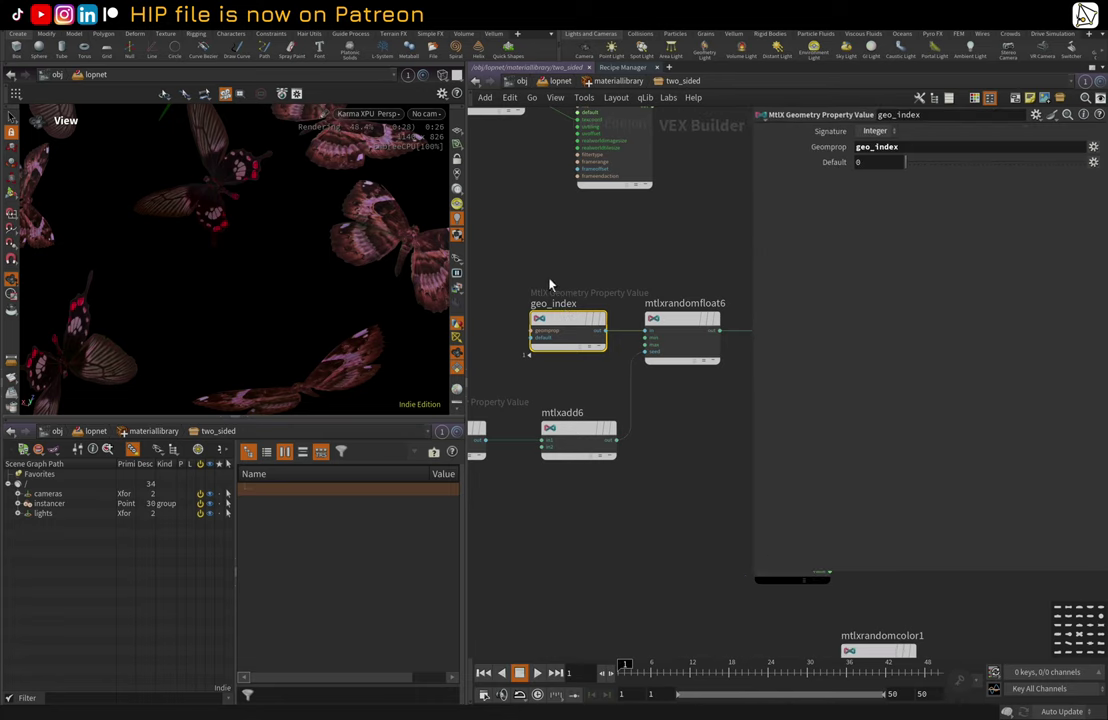
pyautogui.moveTo(705, 264); pyautogui.dragTo(655, 265, button='middle')
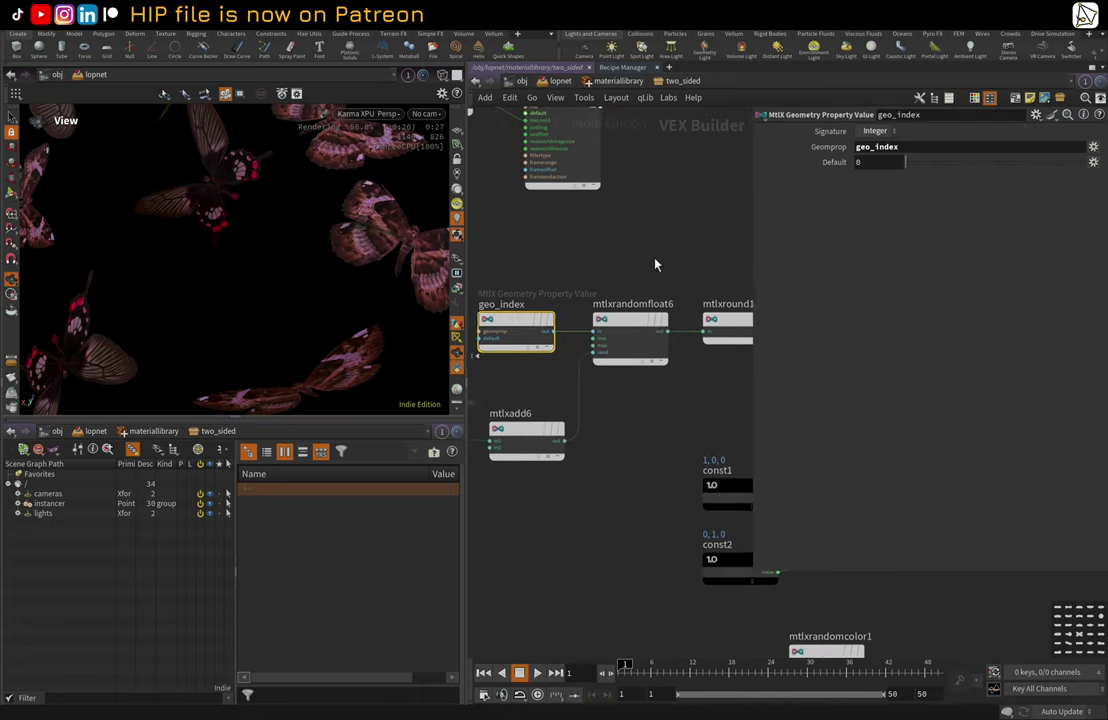
pyautogui.click(612, 330)
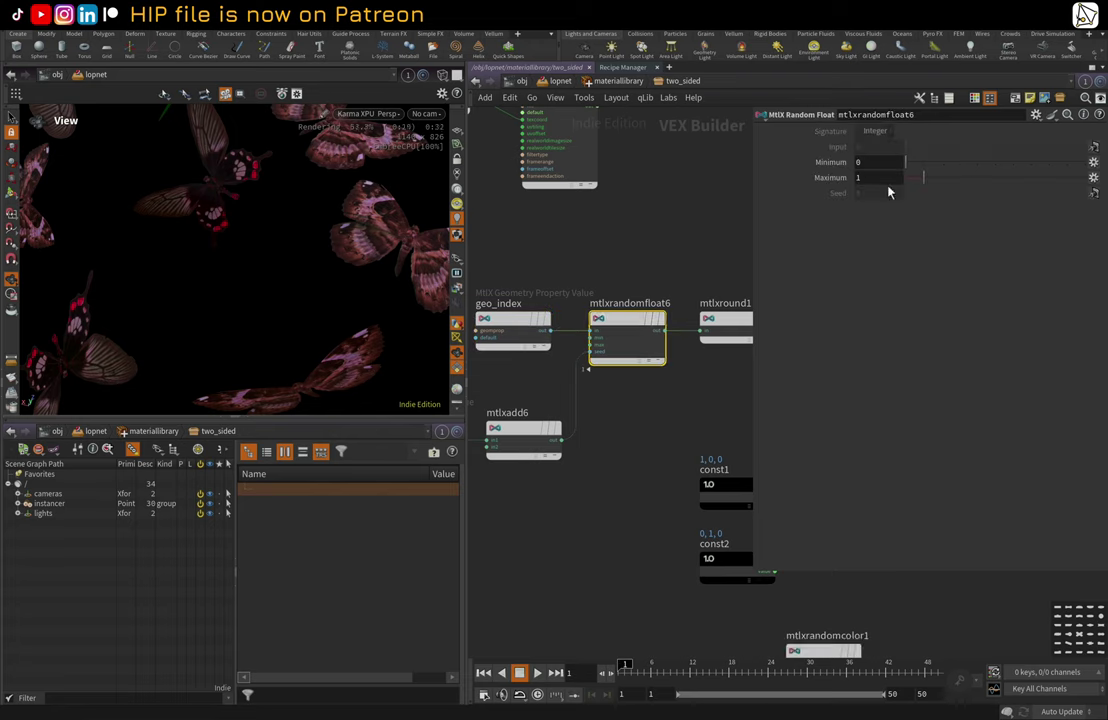
pyautogui.moveTo(641, 321)
pyautogui.moveTo(679, 240); pyautogui.dragTo(596, 234, button='middle')
pyautogui.click(651, 316)
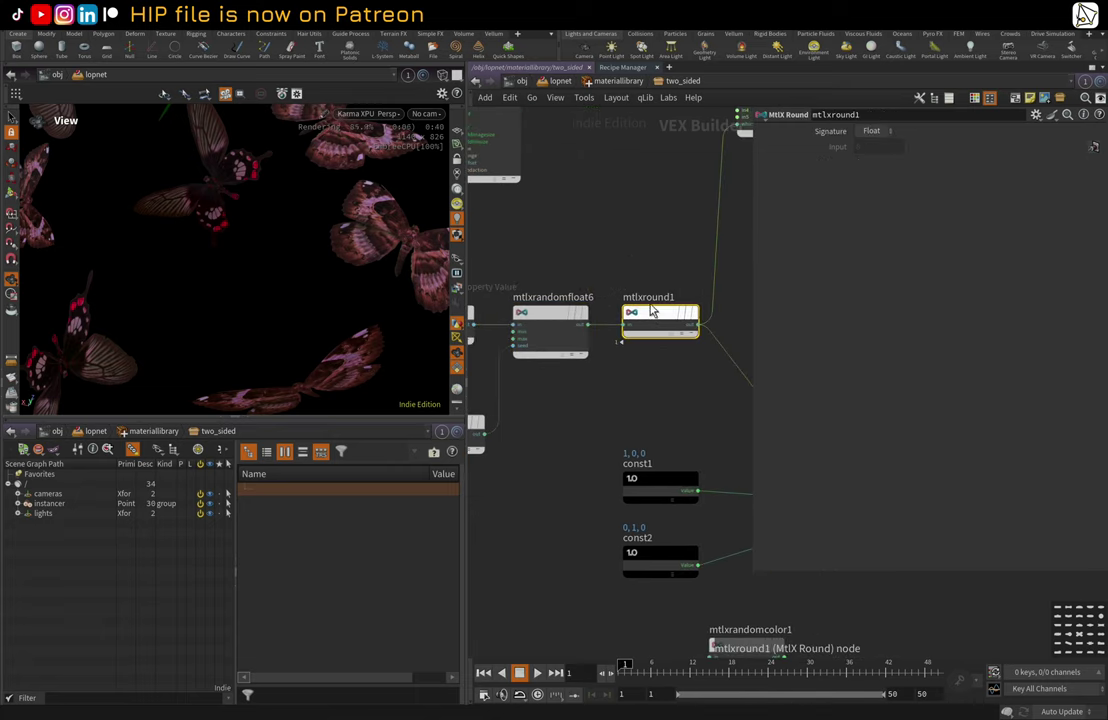
pyautogui.moveTo(658, 235); pyautogui.dragTo(607, 230, button='middle')
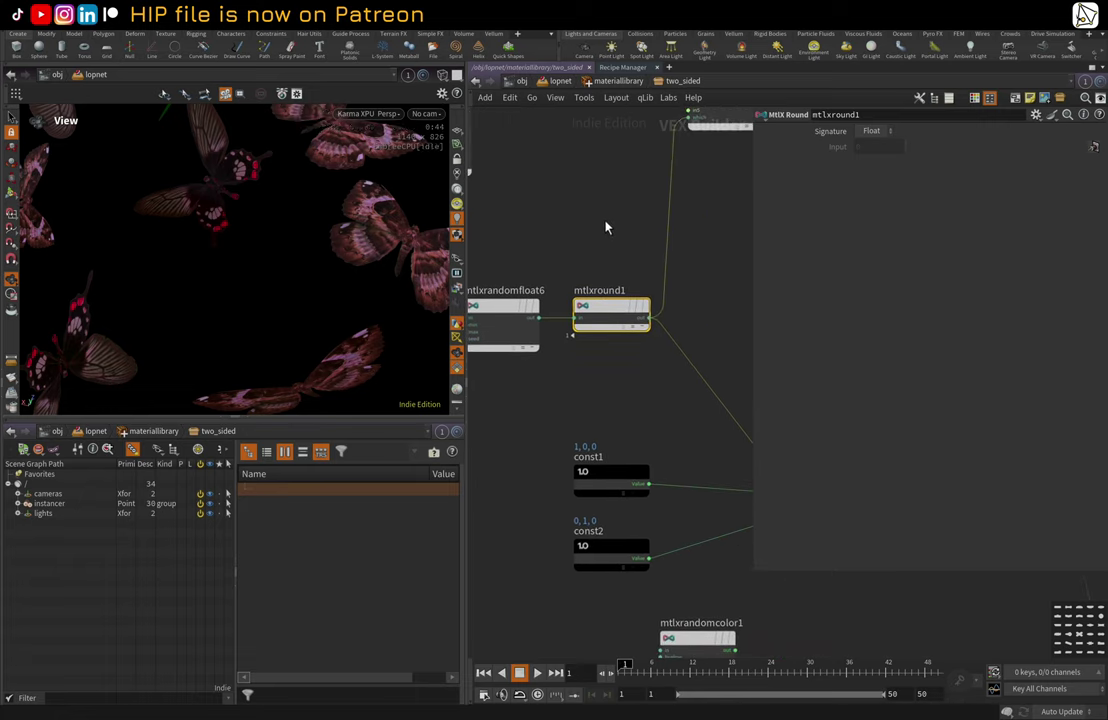
# - Set Input 2 of the mtlxadd6 node, which offsets the id for the random seed, to 7.63
pyautogui.scroll(-5, 605, 228)
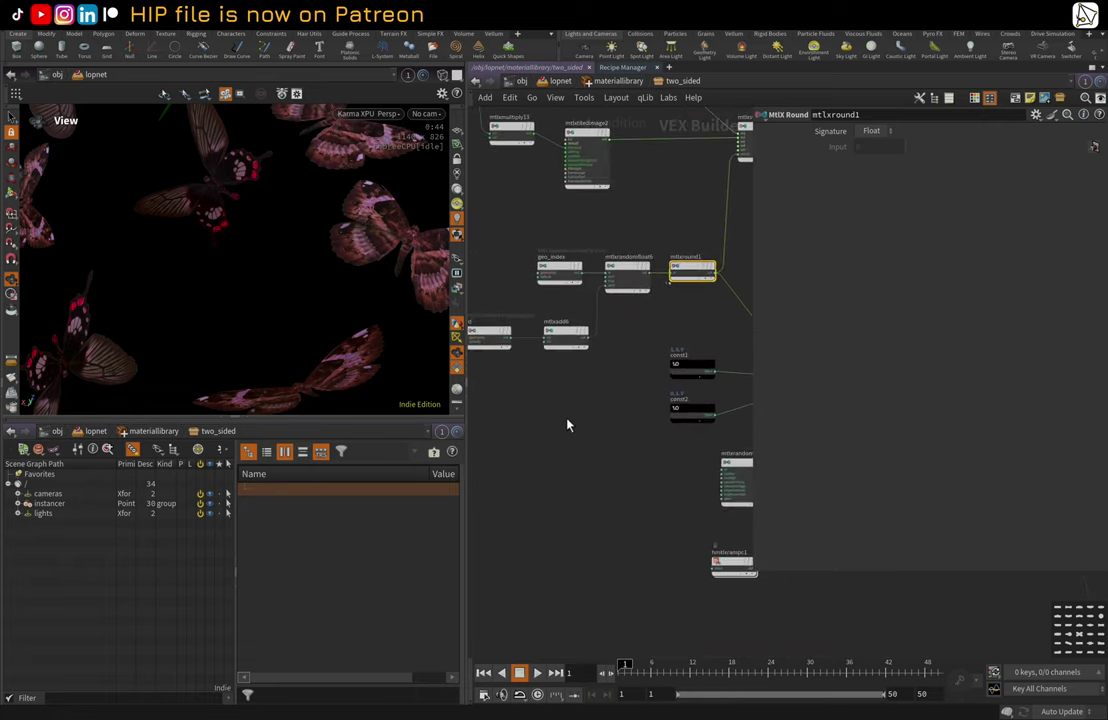
pyautogui.moveTo(553, 414); pyautogui.dragTo(586, 426, button='middle')
pyautogui.scroll(1, 586, 426)
pyautogui.click(522, 340)
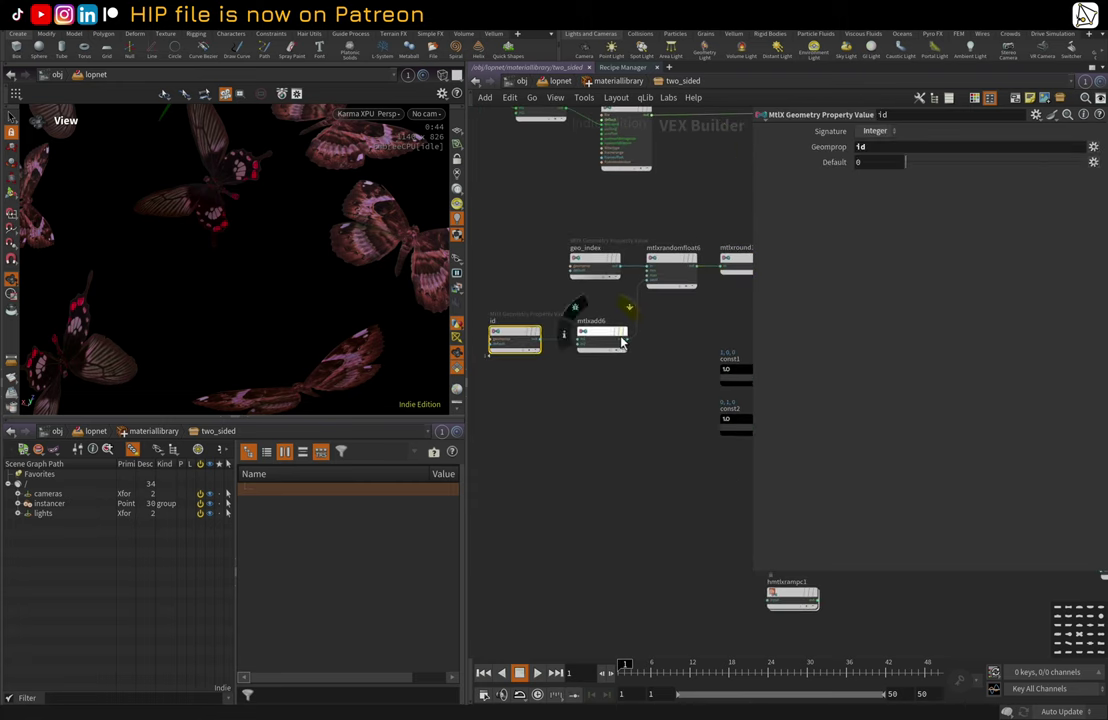
pyautogui.click(610, 340)
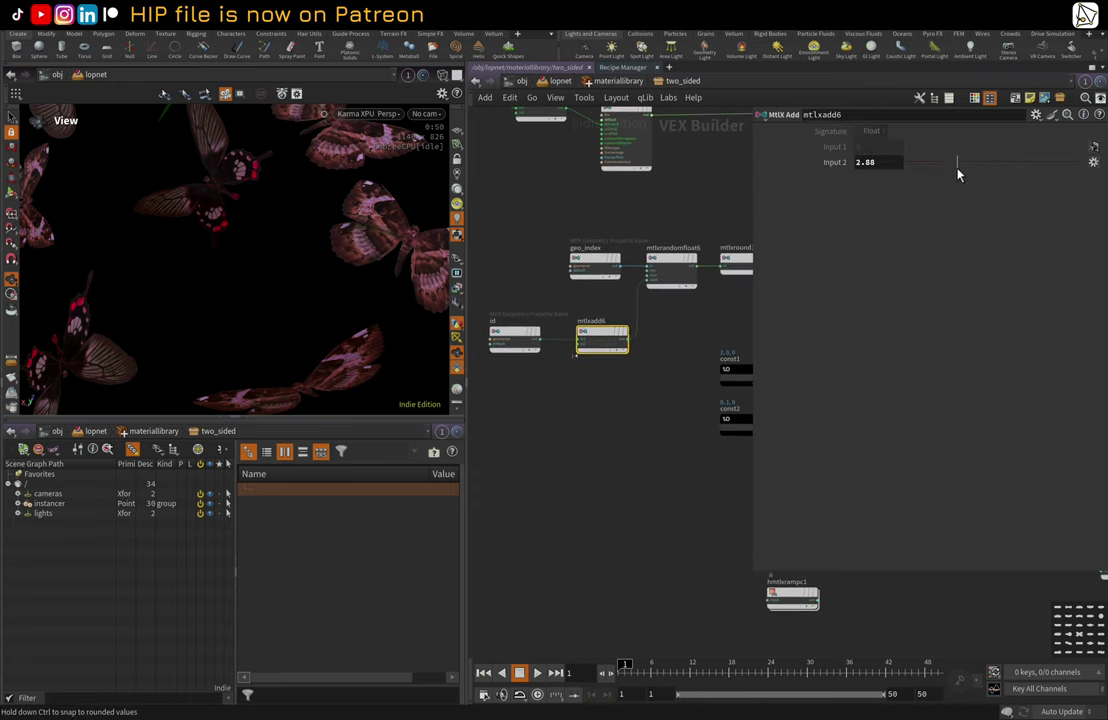
pyautogui.moveTo(977, 163); pyautogui.dragTo(1044, 163)
# - Examine the newly randomized butterflies from another angle along with the mtlxstandard_surface1 node
pyautogui.moveTo(167, 269); pyautogui.dragTo(270, 270)
pyautogui.scroll(-1, 600, 495)
pyautogui.moveTo(601, 497); pyautogui.dragTo(351, 432, button='middle')
pyautogui.scroll(-1, 675, 465)
pyautogui.moveTo(680, 486); pyautogui.dragTo(470, 508, button='middle')
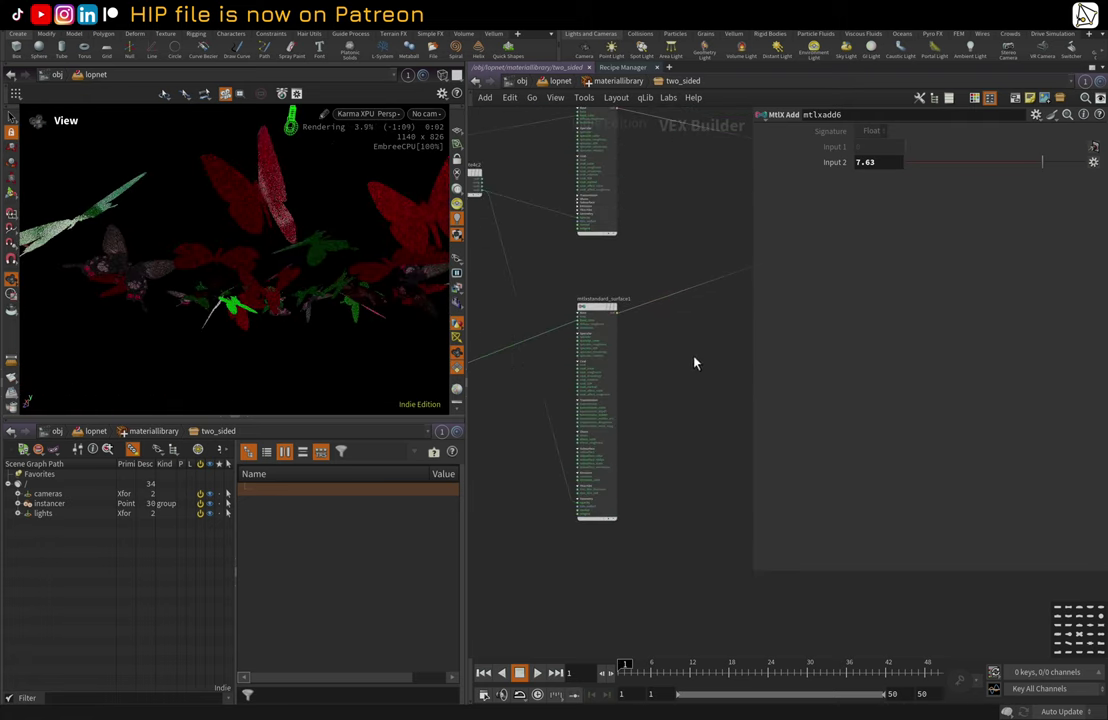
pyautogui.click(601, 309)
pyautogui.moveTo(601, 309); pyautogui.dragTo(662, 322, button='middle')
pyautogui.moveTo(258, 182)
pyautogui.mouseDown()
pyautogui.moveTo(259, 144)
pyautogui.moveTo(258, 186)
pyautogui.mouseUp()
pyautogui.moveTo(509, 359); pyautogui.dragTo(587, 342, button='middle')
# - Change the const2 color feeding mtlxswitch1 to blue with values 0, 0.5, 1
pyautogui.click(603, 400)
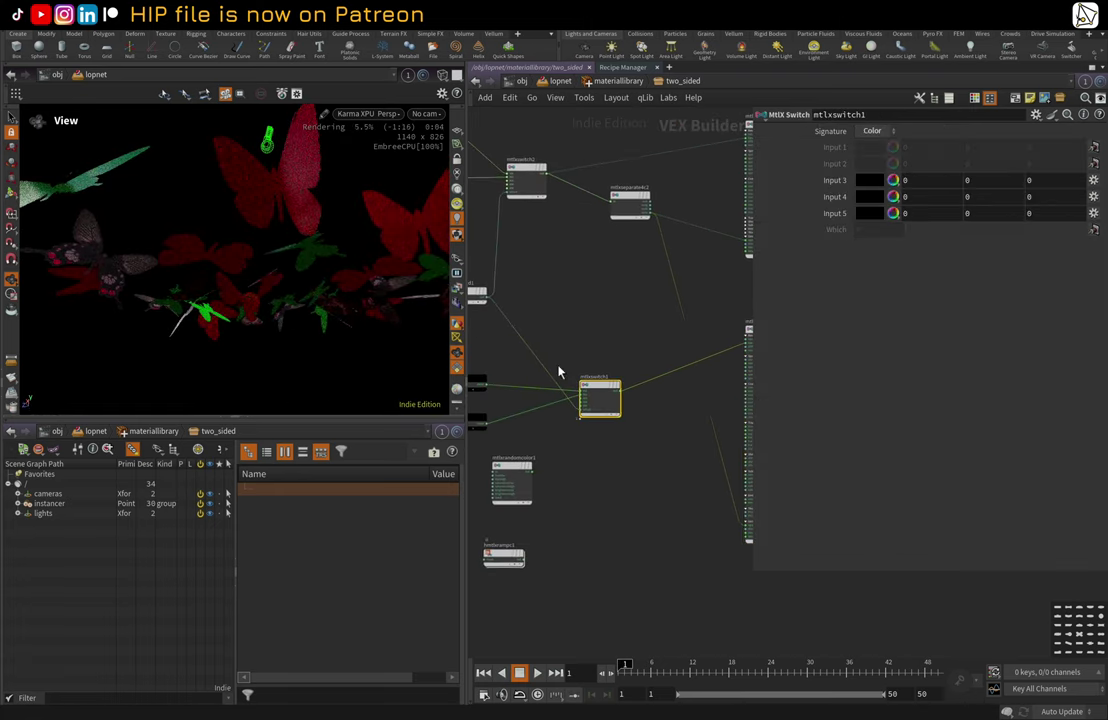
pyautogui.moveTo(480, 365); pyautogui.dragTo(507, 369, button='middle')
pyautogui.click(503, 390)
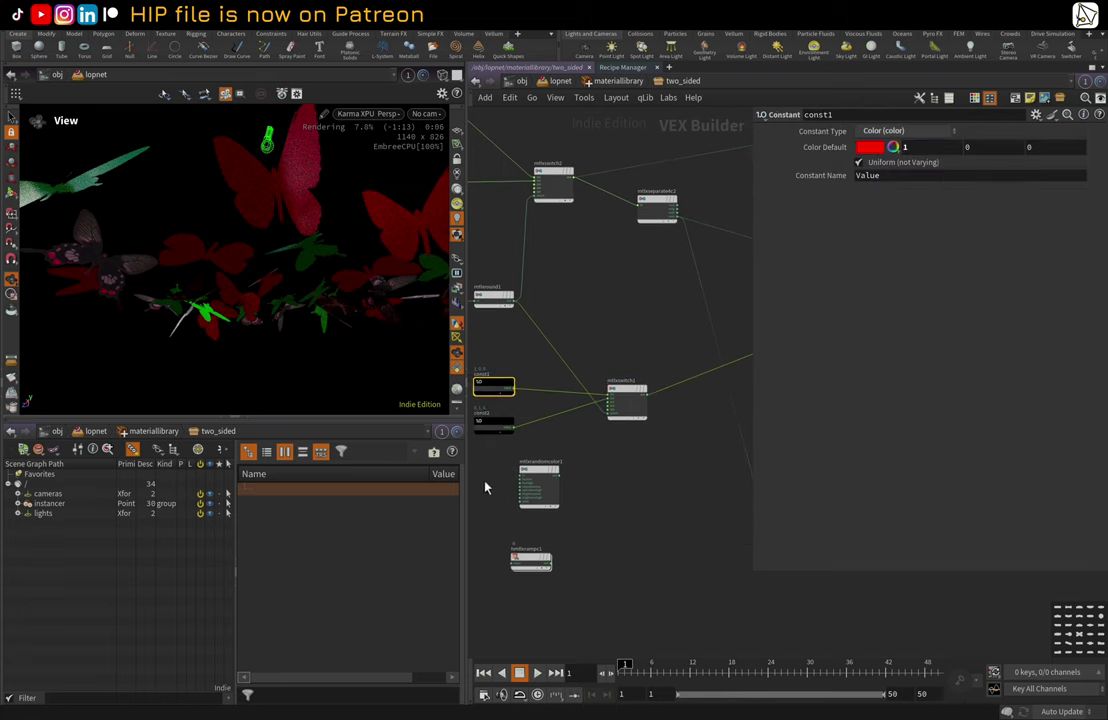
pyautogui.click(490, 422)
pyautogui.click(870, 147)
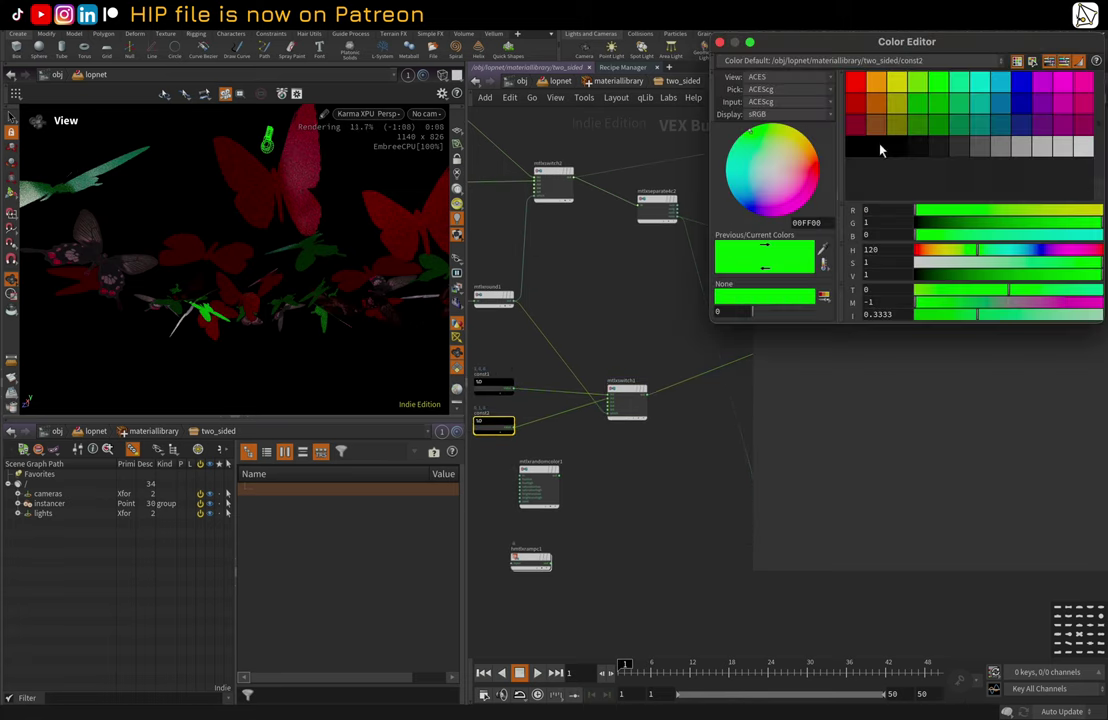
pyautogui.click(1003, 87)
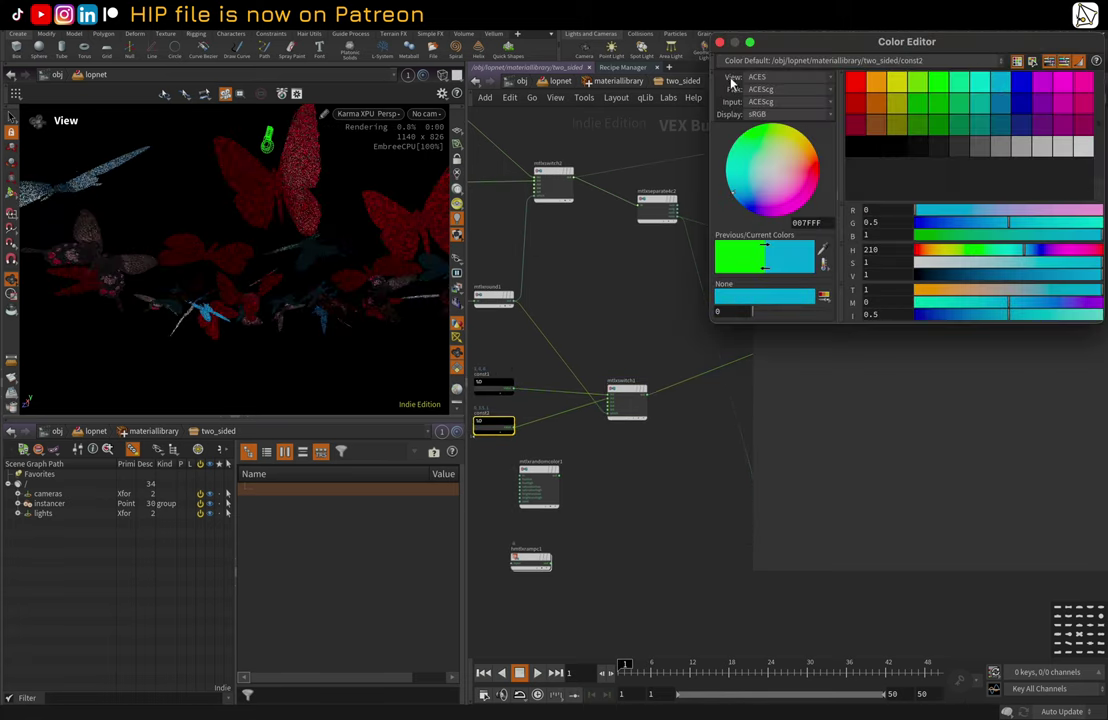
pyautogui.click(720, 43)
# - Narrow the parameter pane and inspect the front and back colors of the butterflies from several angles
pyautogui.moveTo(289, 240); pyautogui.dragTo(284, 278)
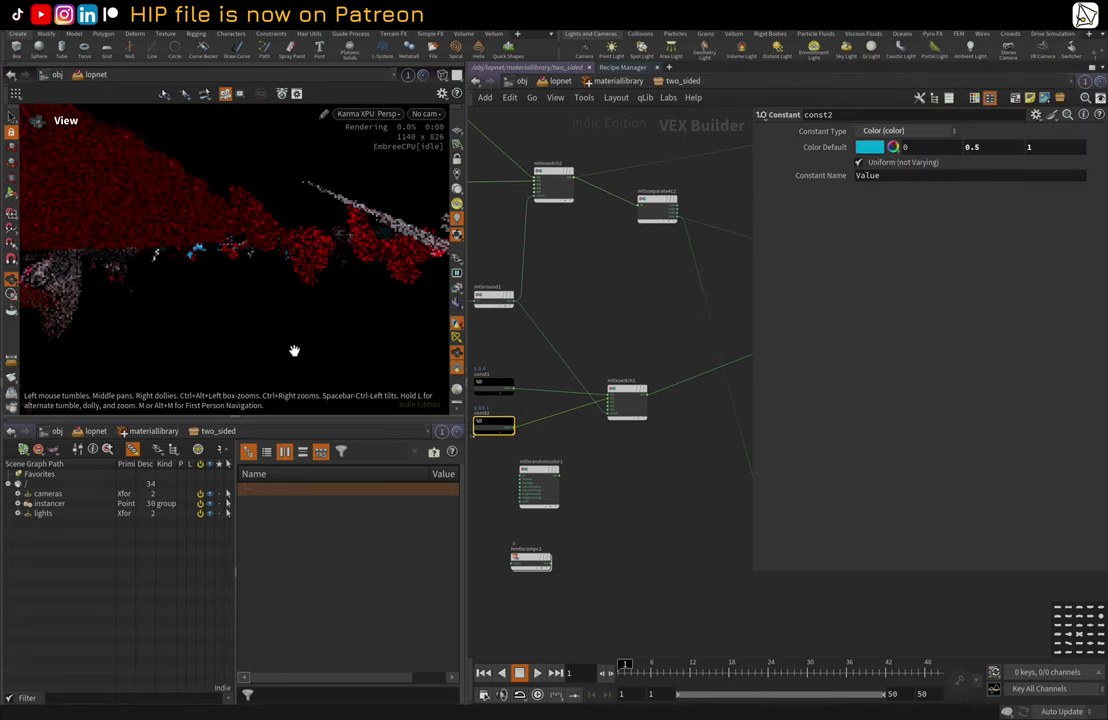
pyautogui.moveTo(294, 351); pyautogui.dragTo(306, 178)
pyautogui.press('l')
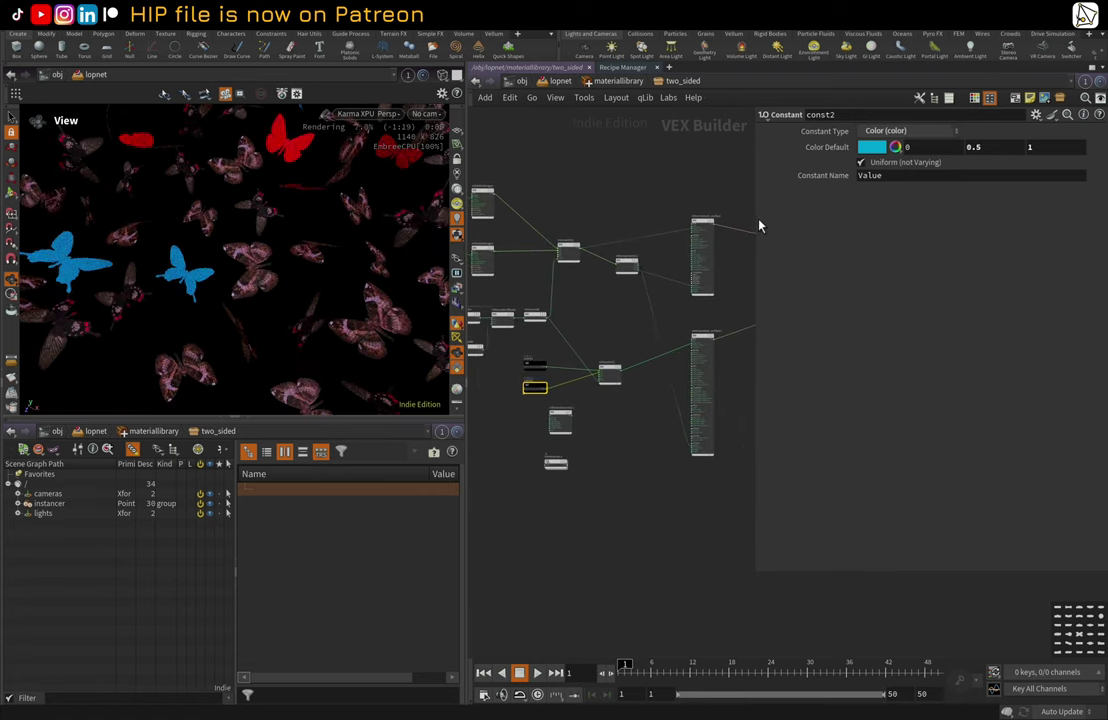
pyautogui.moveTo(756, 225); pyautogui.dragTo(831, 225)
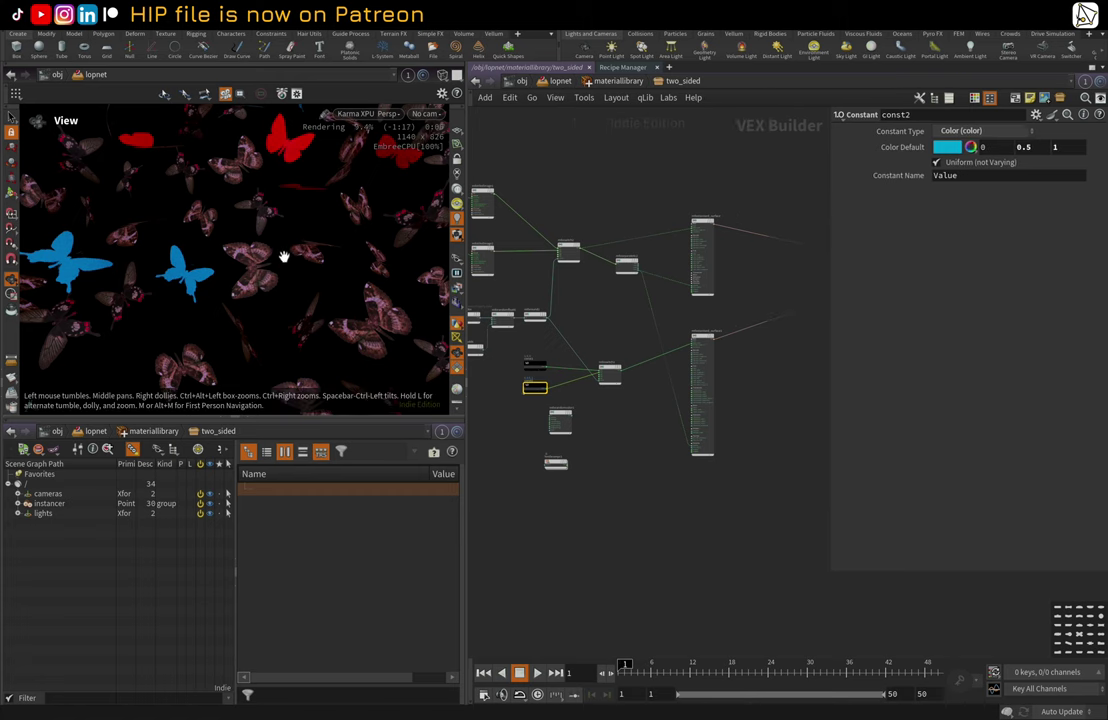
pyautogui.moveTo(284, 251); pyautogui.dragTo(193, 255)
pyautogui.moveTo(193, 255); pyautogui.dragTo(270, 279, button='right')
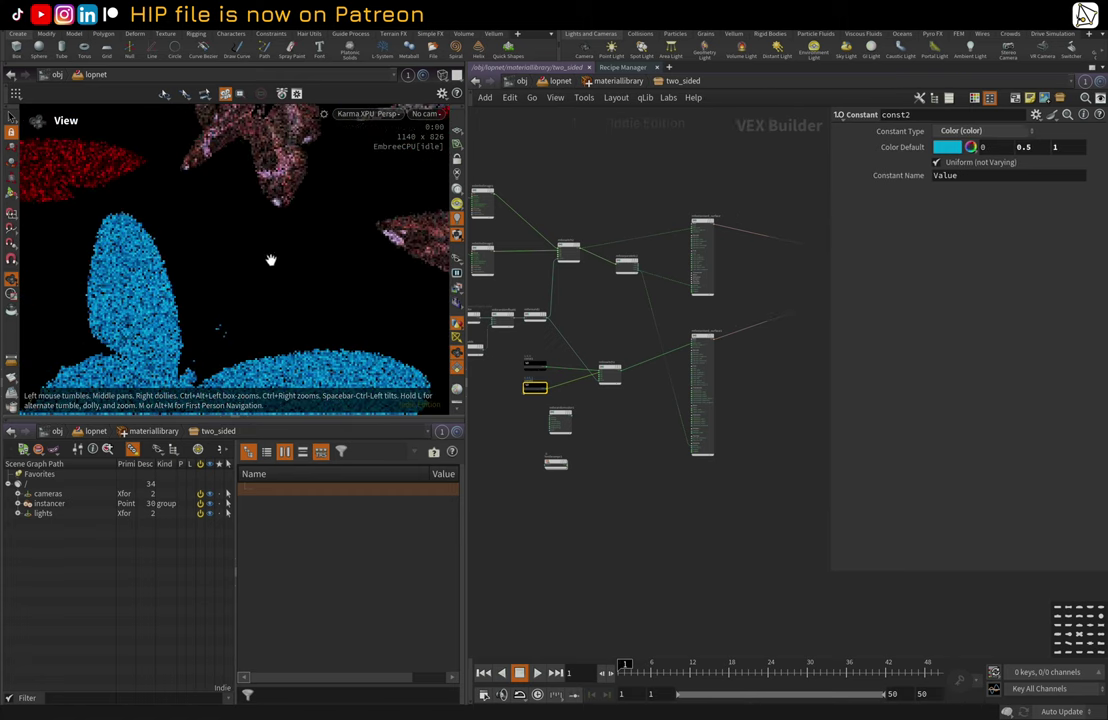
pyautogui.moveTo(273, 251); pyautogui.dragTo(274, 237, button='middle')
pyautogui.moveTo(298, 222); pyautogui.dragTo(331, 215, button='right')
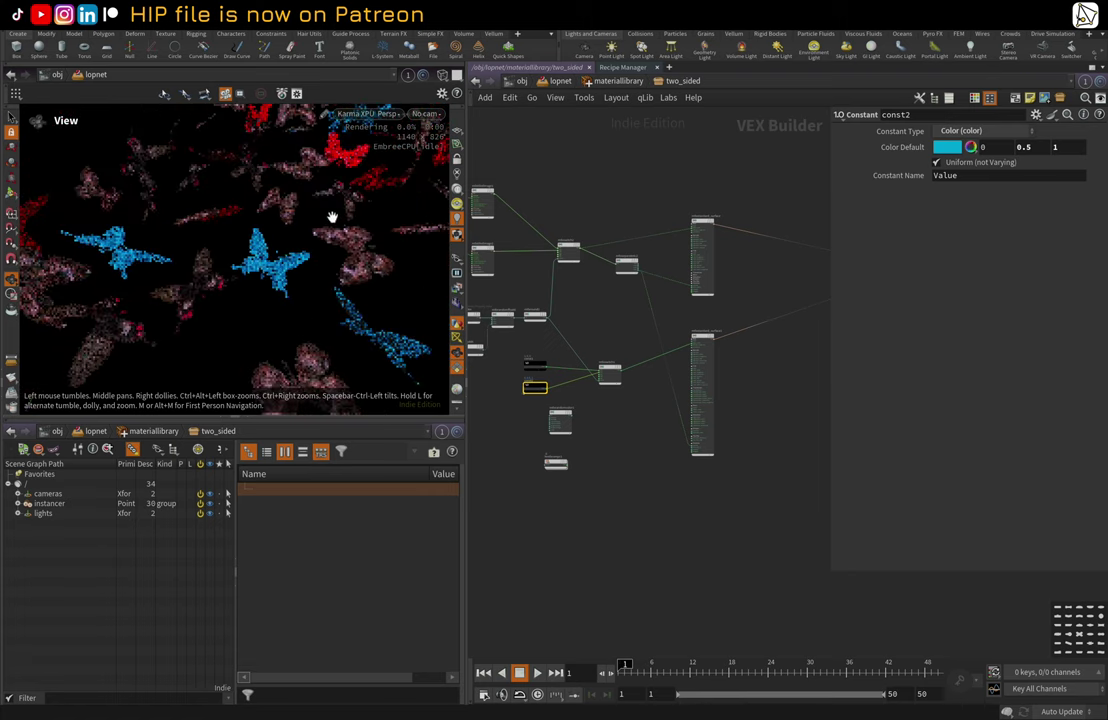
# - Switch the viewport renderer to Karma CPU and frame a single butterfly up close
pyautogui.click(386, 115)
pyautogui.click(391, 181)
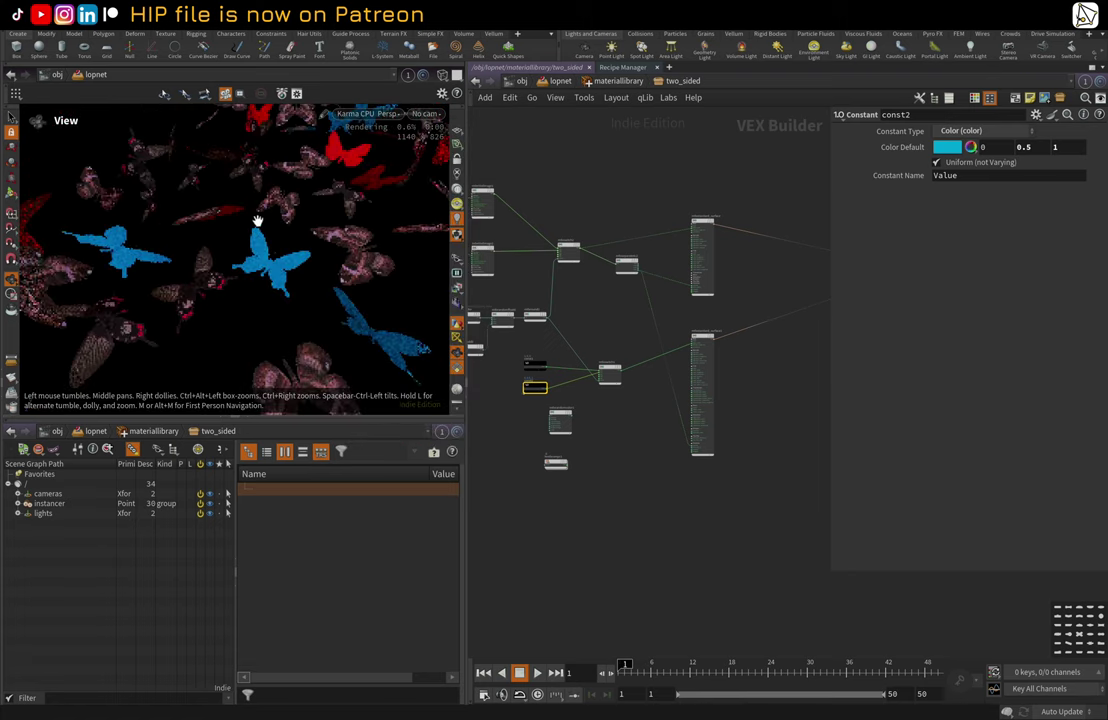
pyautogui.moveTo(267, 240); pyautogui.dragTo(330, 262)
pyautogui.scroll(1, 607, 350)
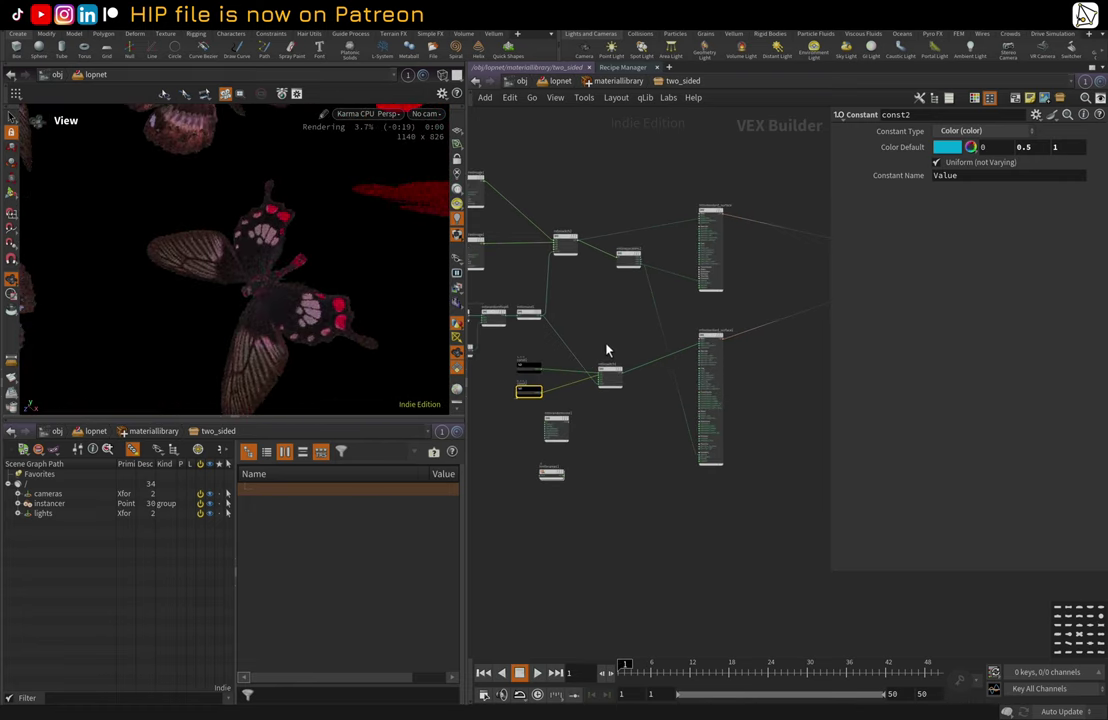
# - Examine both tiled image nodes, the mtlxswitch2 they feed, and the mtlxround1 node driving its selection
pyautogui.moveTo(607, 346); pyautogui.dragTo(543, 397, button='middle')
pyautogui.scroll(1, 540, 237)
pyautogui.scroll(5, 539, 241)
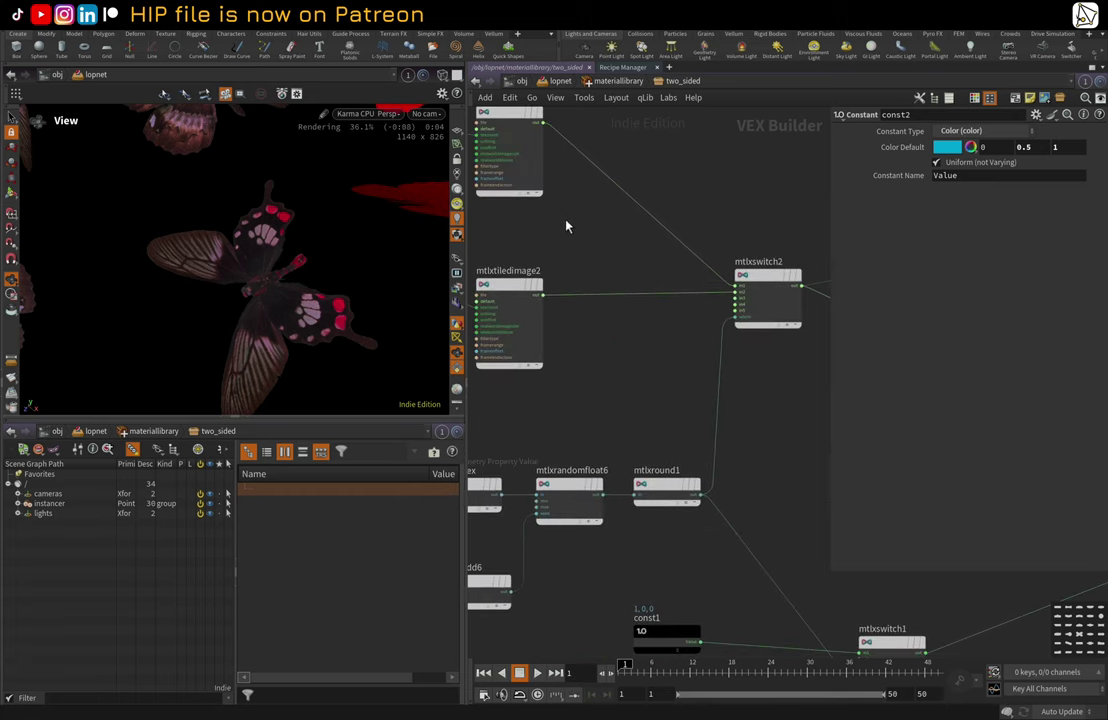
pyautogui.moveTo(571, 229); pyautogui.dragTo(586, 283, button='middle')
pyautogui.scroll(-1, 610, 148)
pyautogui.click(545, 196)
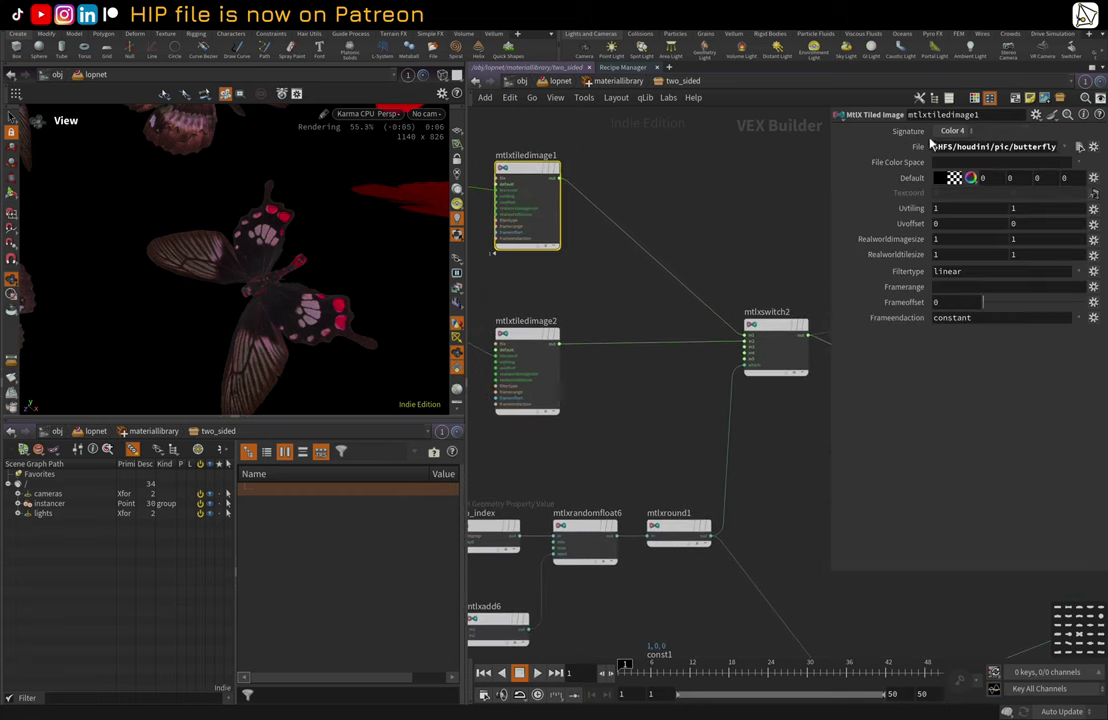
pyautogui.click(546, 333)
pyautogui.moveTo(740, 285); pyautogui.dragTo(602, 205, button='middle')
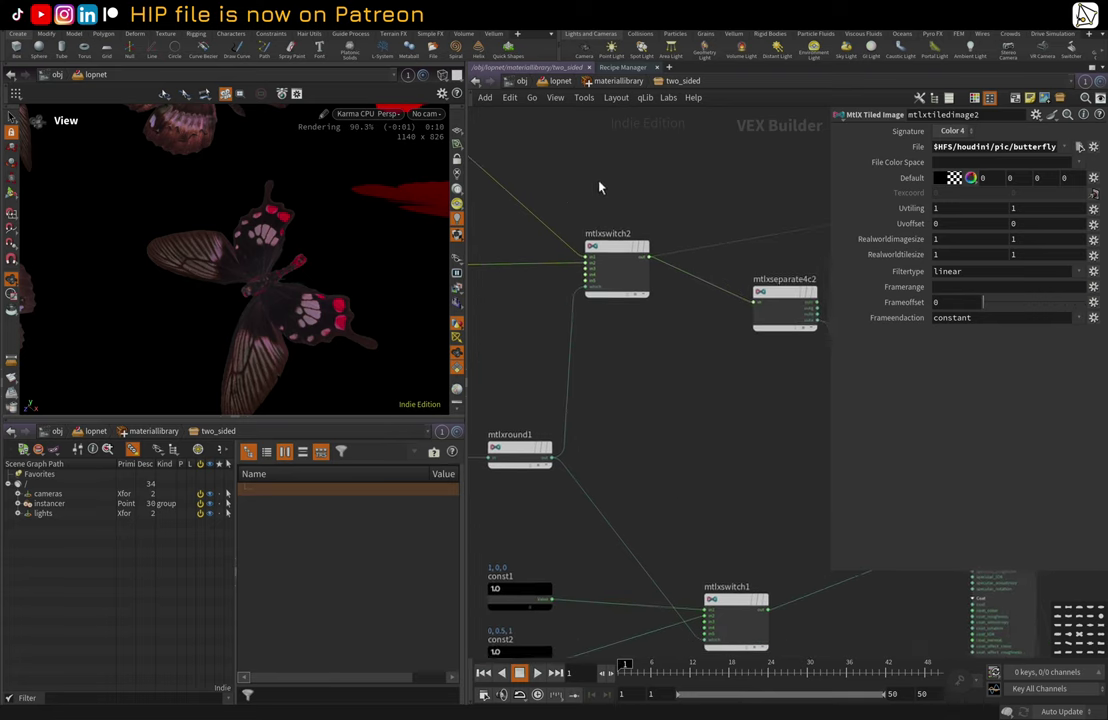
pyautogui.click(608, 252)
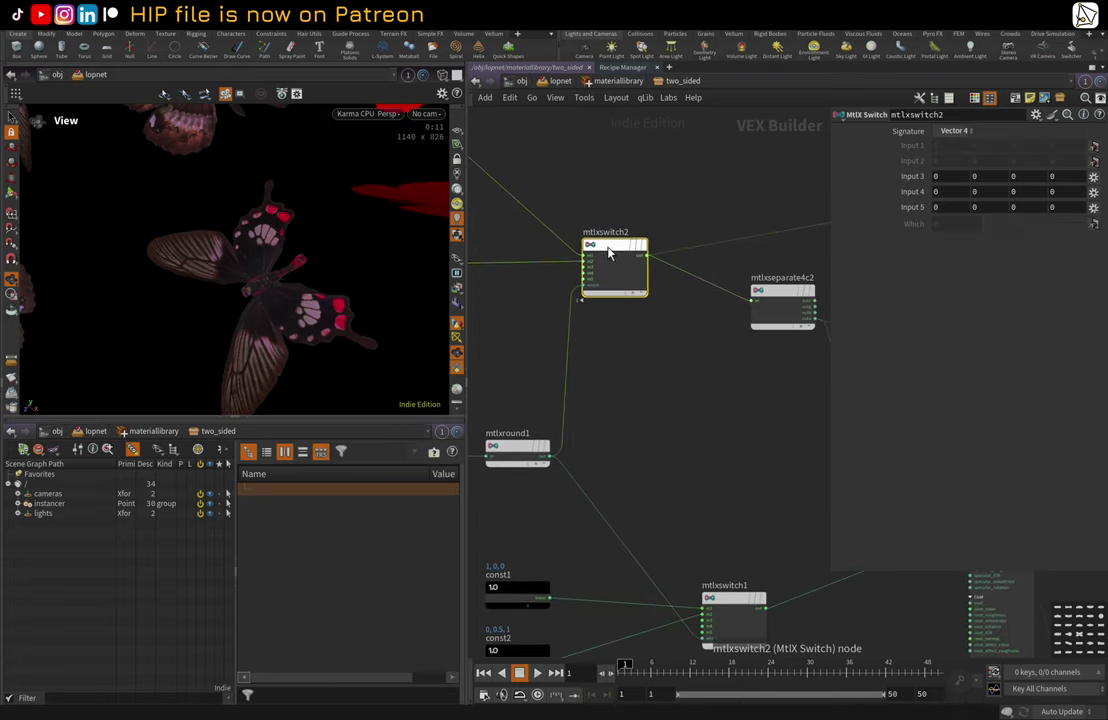
pyautogui.click(515, 450)
pyautogui.scroll(3, 603, 300)
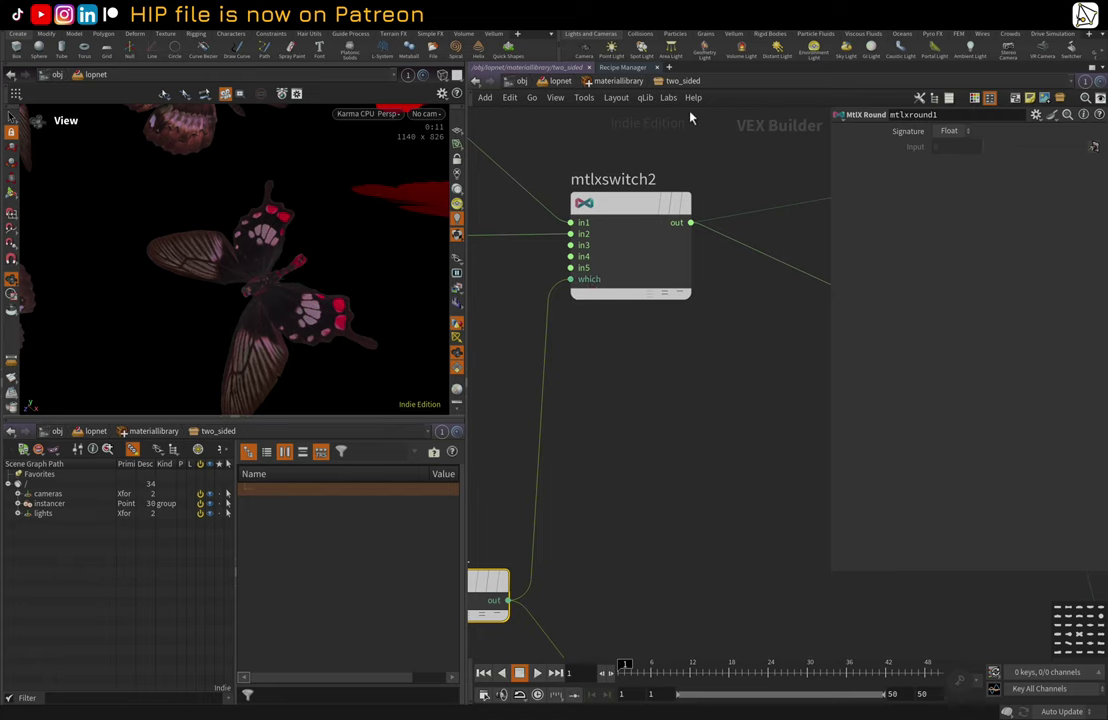
# - Trace the mtlxswitch2 output through mtlxseparate4c2 and its alpha connection to the opacity of both standard surface nodes
pyautogui.moveTo(690, 117); pyautogui.dragTo(498, 178, button='middle')
pyautogui.scroll(-1, 500, 184)
pyautogui.scroll(-1, 643, 226)
pyautogui.moveTo(755, 213); pyautogui.dragTo(553, 264, button='middle')
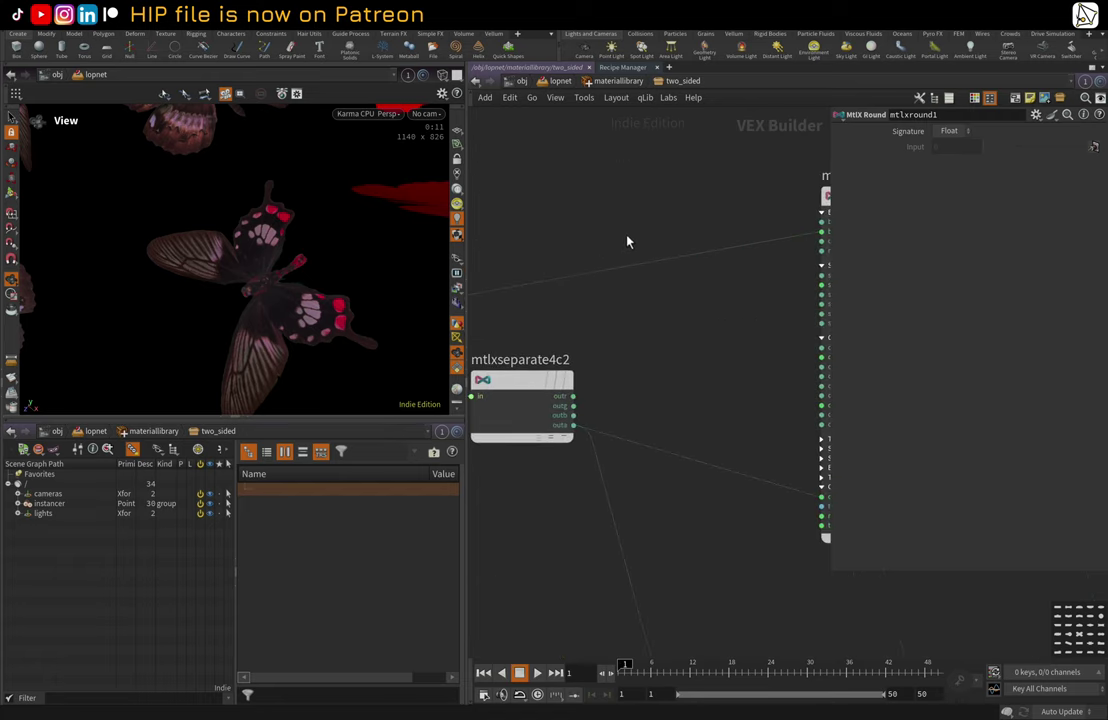
pyautogui.scroll(-1, 631, 240)
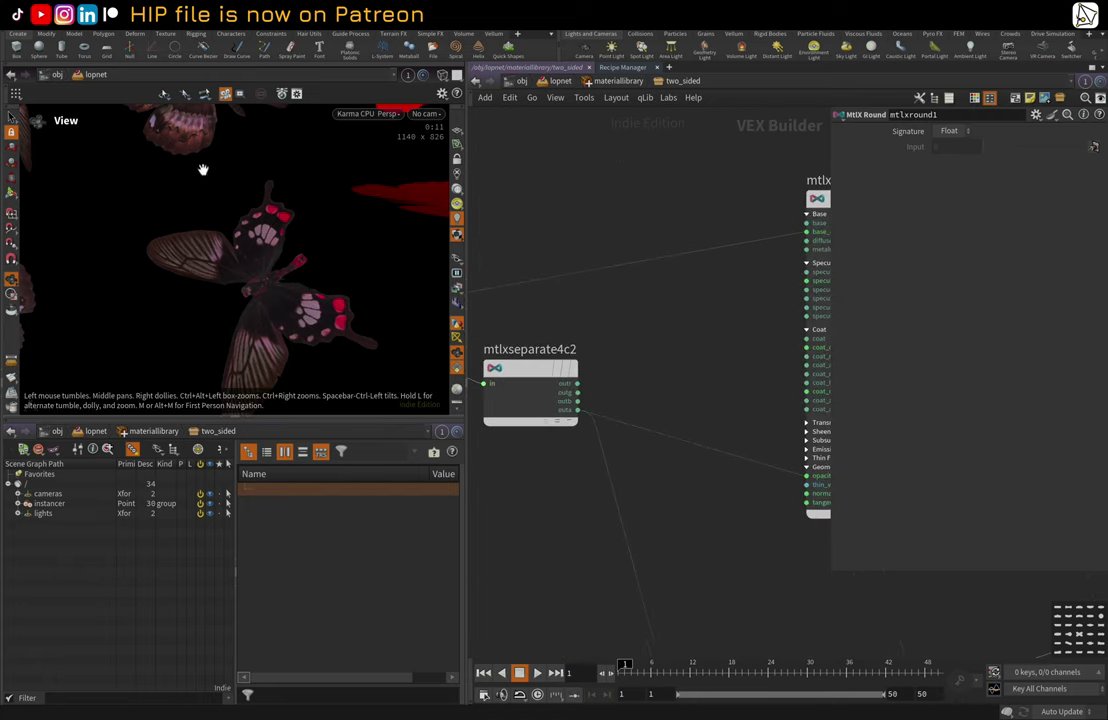
pyautogui.moveTo(682, 221); pyautogui.dragTo(697, 159, button='middle')
pyautogui.scroll(1, 697, 159)
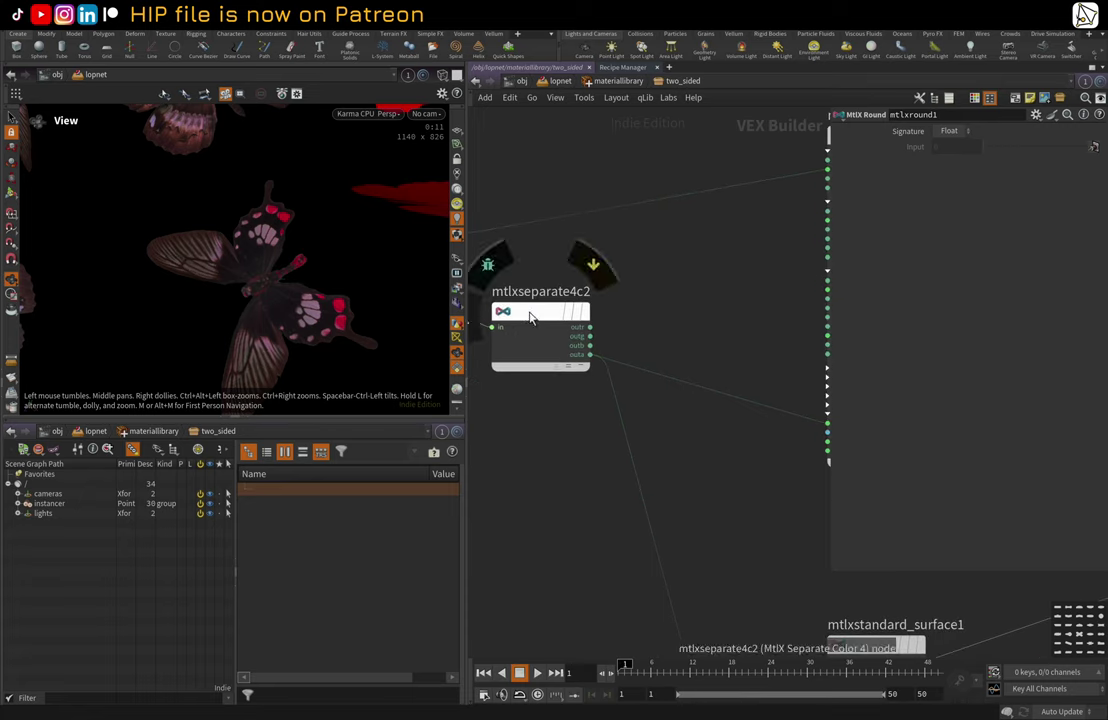
pyautogui.click(534, 315)
pyautogui.moveTo(650, 308); pyautogui.dragTo(787, 294, button='middle')
pyautogui.moveTo(559, 261); pyautogui.dragTo(744, 300, button='middle')
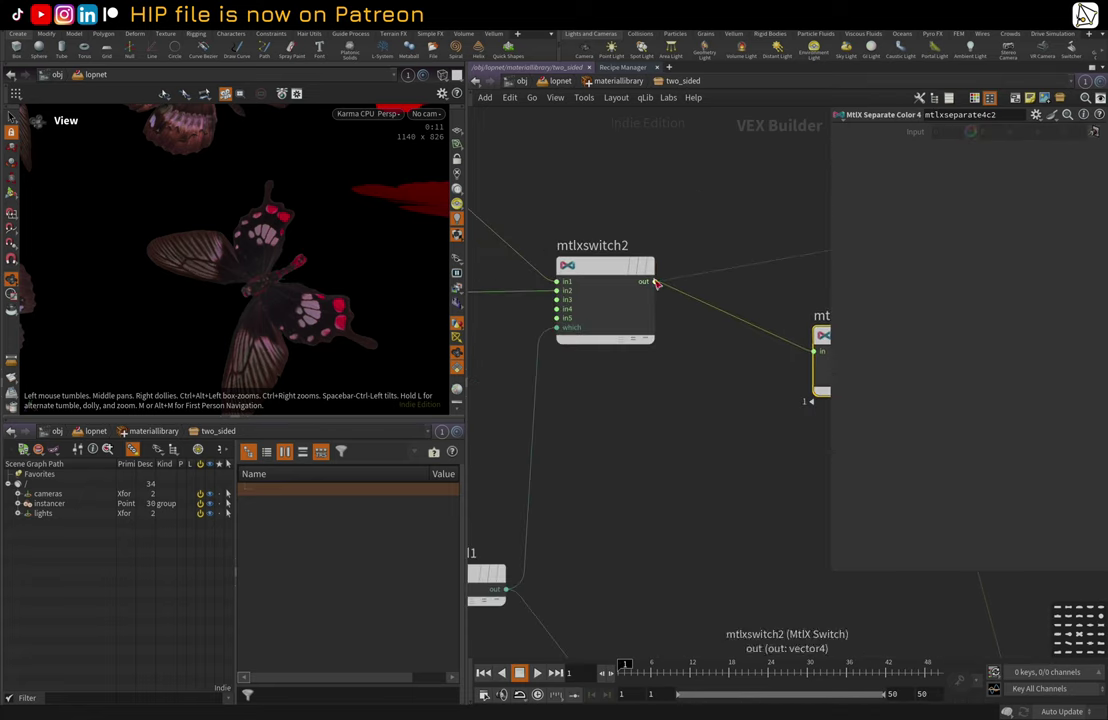
pyautogui.hscroll(6, 710, 378)
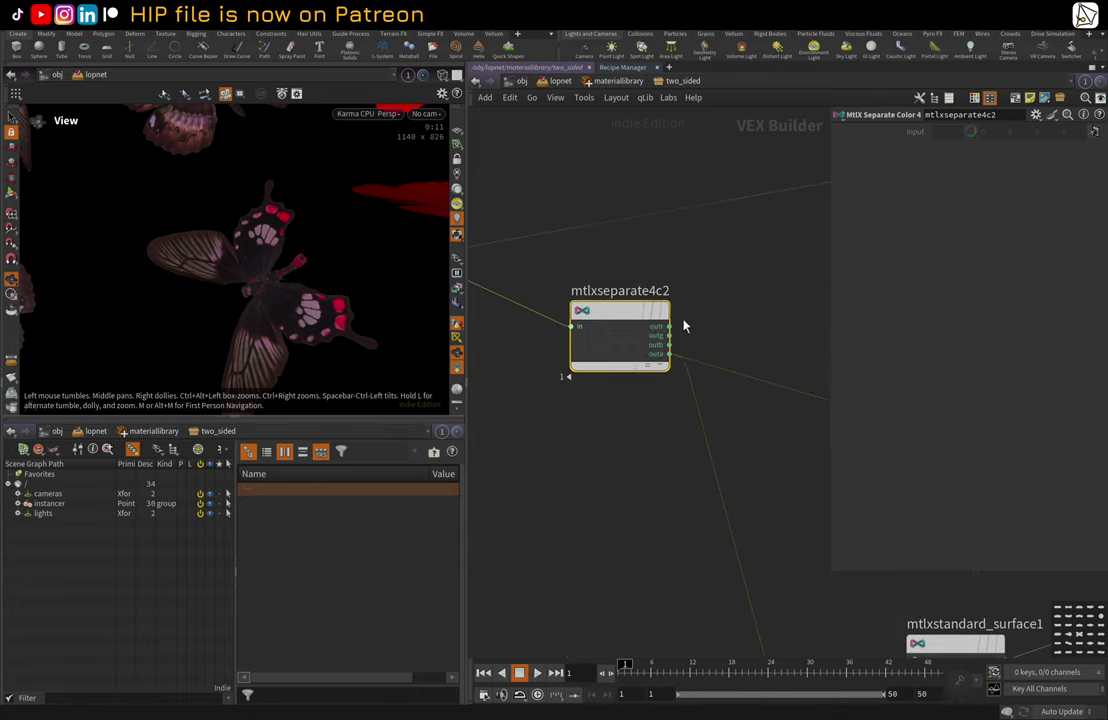
pyautogui.moveTo(757, 307); pyautogui.dragTo(561, 279, button='middle')
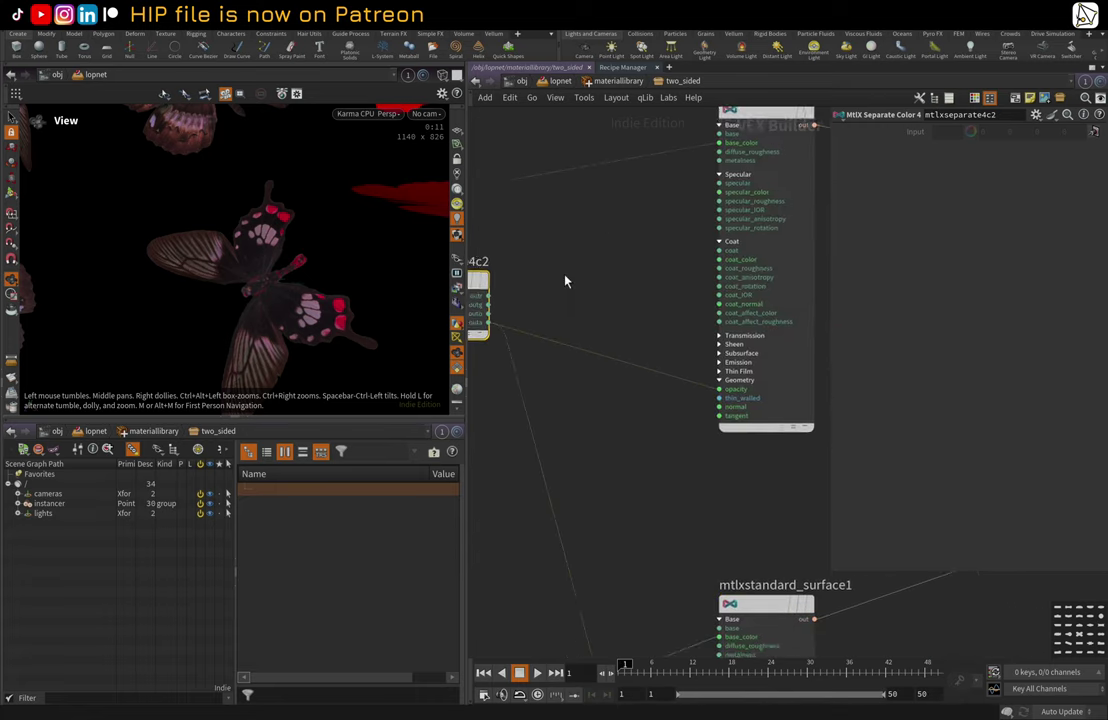
pyautogui.scroll(1, 561, 279)
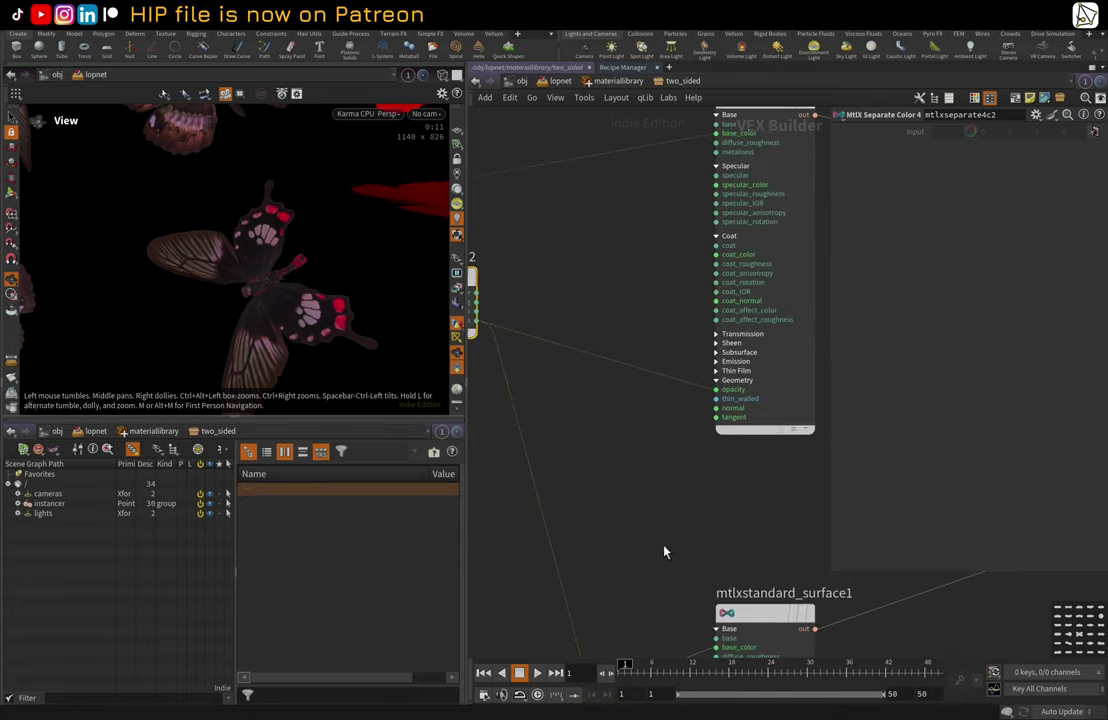
pyautogui.scroll(-3, 606, 458)
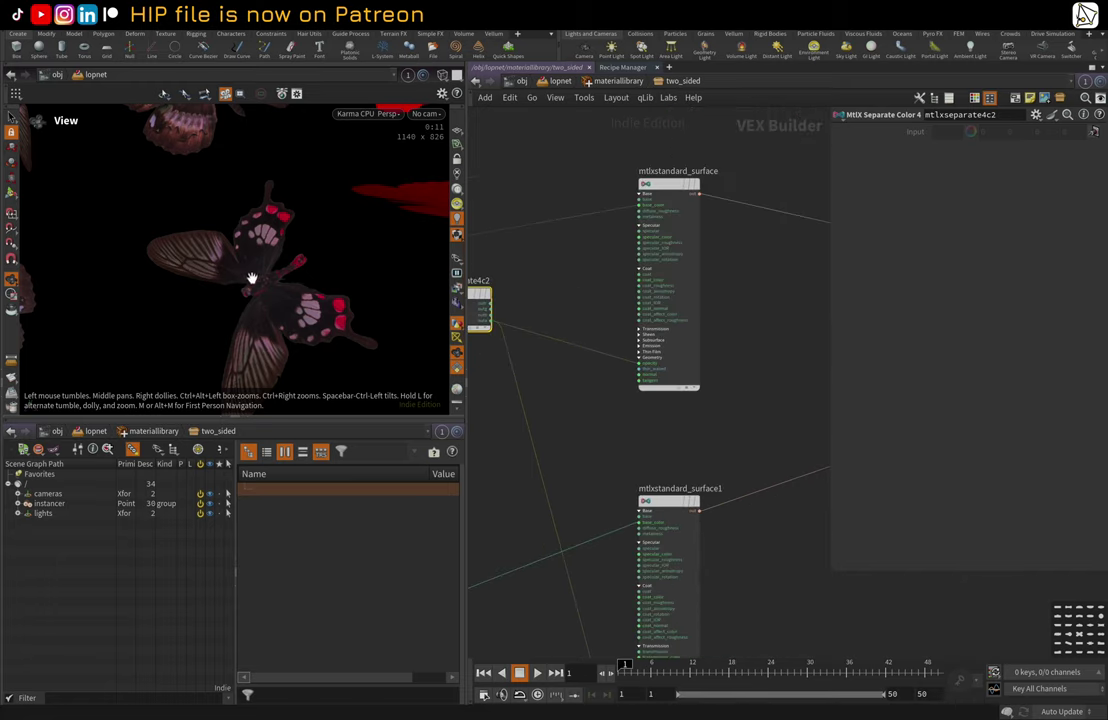
# - View the butterflies' front and back sides in Karma and review the constant colors wired into mtlxswitch1
pyautogui.moveTo(252, 278); pyautogui.dragTo(275, 217)
pyautogui.moveTo(284, 299); pyautogui.dragTo(305, 276)
pyautogui.moveTo(775, 498); pyautogui.dragTo(665, 428, button='middle')
pyautogui.scroll(-4, 665, 428)
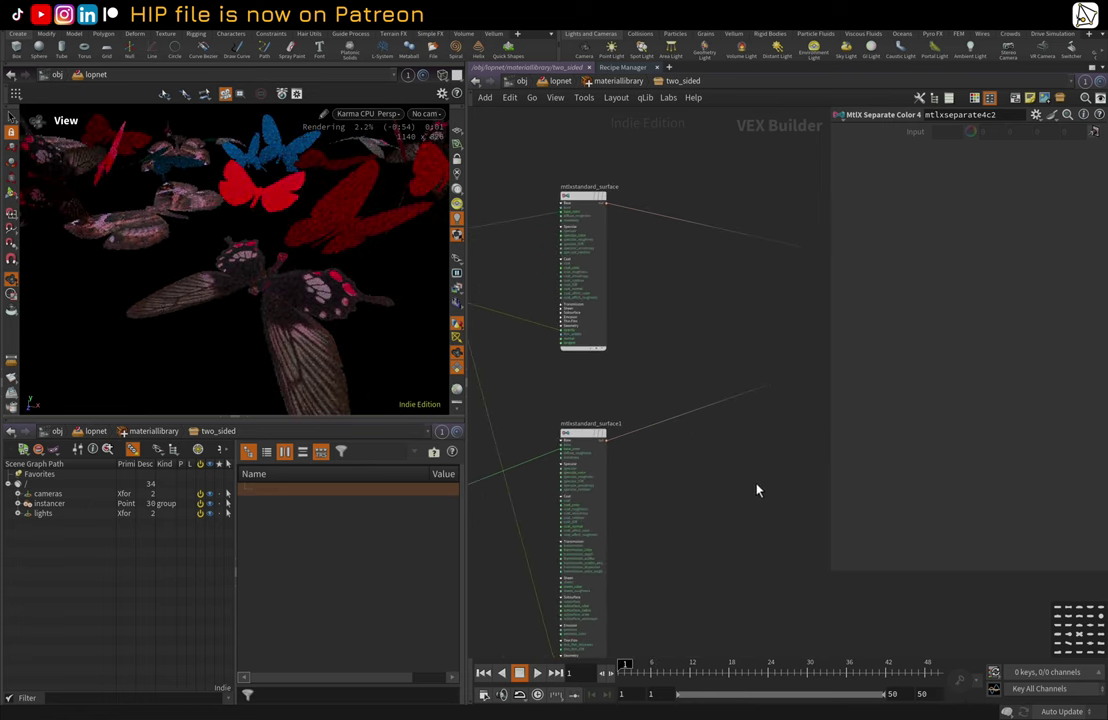
pyautogui.moveTo(763, 514); pyautogui.dragTo(764, 396, button='middle')
pyautogui.scroll(-1, 764, 396)
pyautogui.moveTo(711, 522); pyautogui.dragTo(829, 512, button='middle')
pyautogui.moveTo(480, 556); pyautogui.dragTo(604, 567, button='middle')
pyautogui.scroll(3, 678, 526)
pyautogui.moveTo(676, 525); pyautogui.dragTo(712, 524, button='middle')
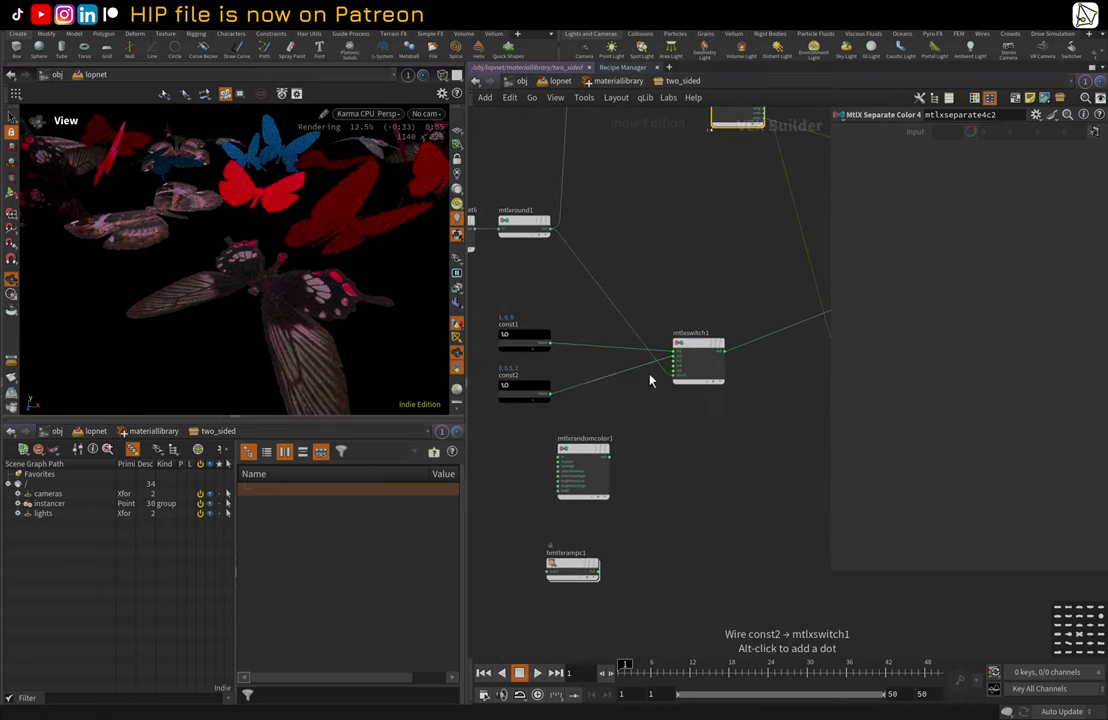
pyautogui.moveTo(705, 455); pyautogui.dragTo(695, 457, button='middle')
# - Move mtlxrandomcolor1 closer to the surfaces and wire its output into the base_color of mtlxstandard_surface1
pyautogui.scroll(1, 750, 484)
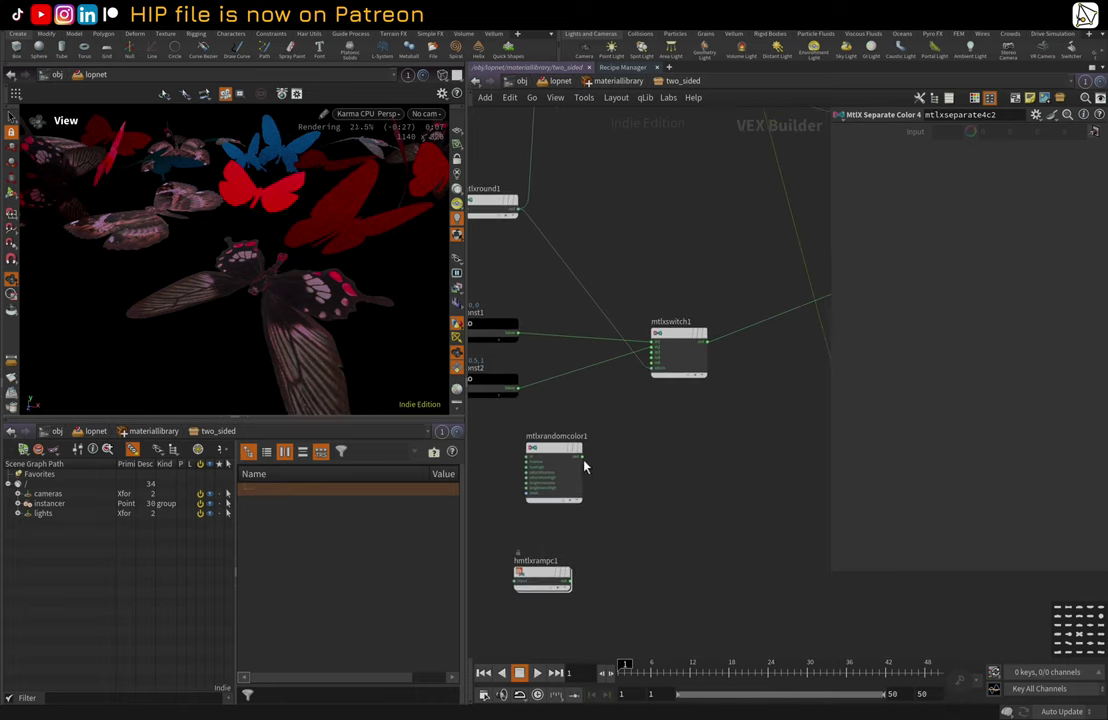
pyautogui.moveTo(585, 466); pyautogui.dragTo(657, 449)
pyautogui.scroll(1, 683, 447)
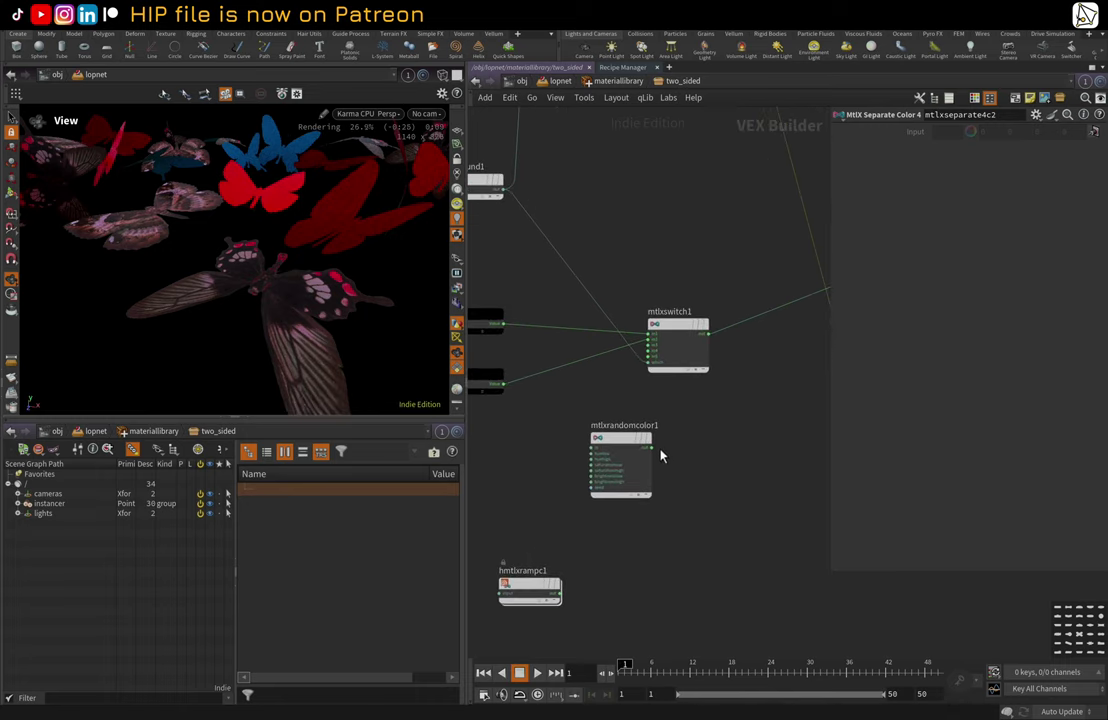
pyautogui.click(655, 455)
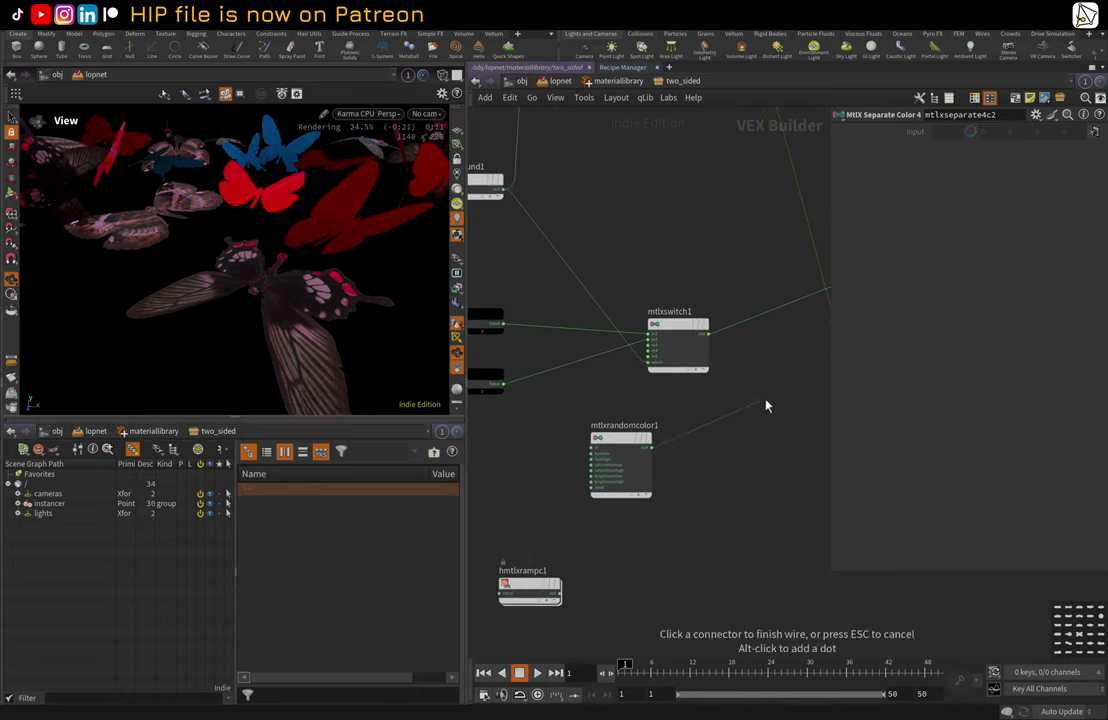
pyautogui.moveTo(767, 403); pyautogui.dragTo(601, 459, button='middle')
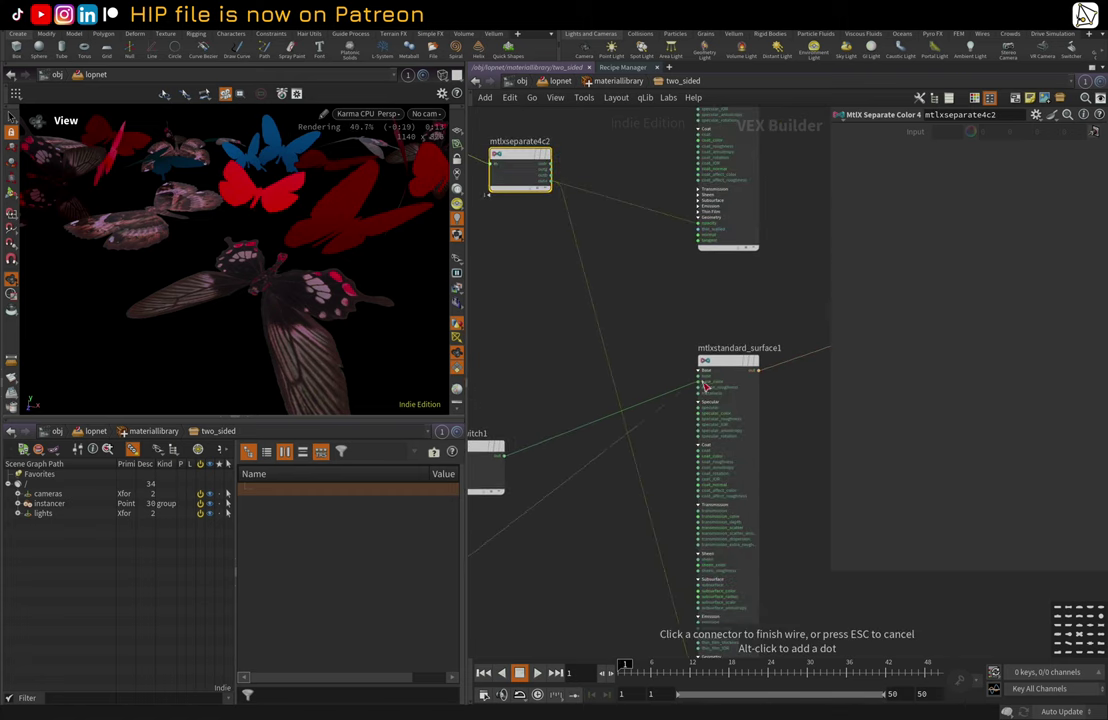
pyautogui.click(706, 384)
pyautogui.moveTo(470, 565); pyautogui.dragTo(593, 469, button='middle')
# - Review the mtlxrandomcolor1 parameters and connect the mtlxround1 output to its seed input
pyautogui.click(565, 453)
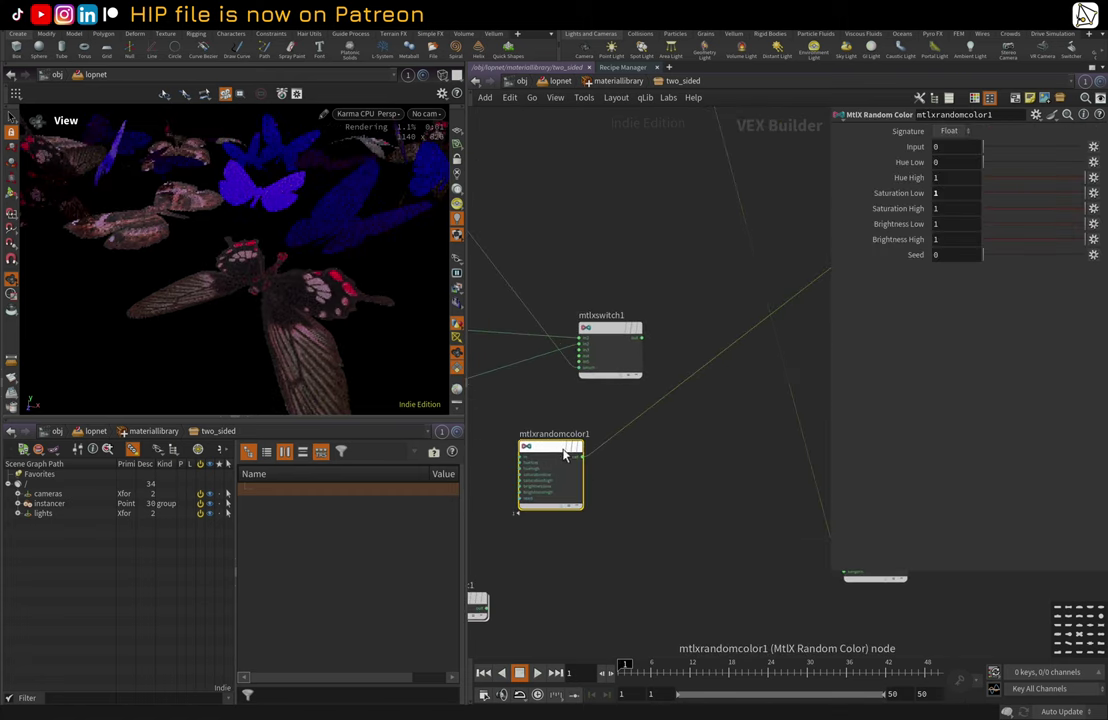
pyautogui.moveTo(667, 458); pyautogui.dragTo(681, 452, button='middle')
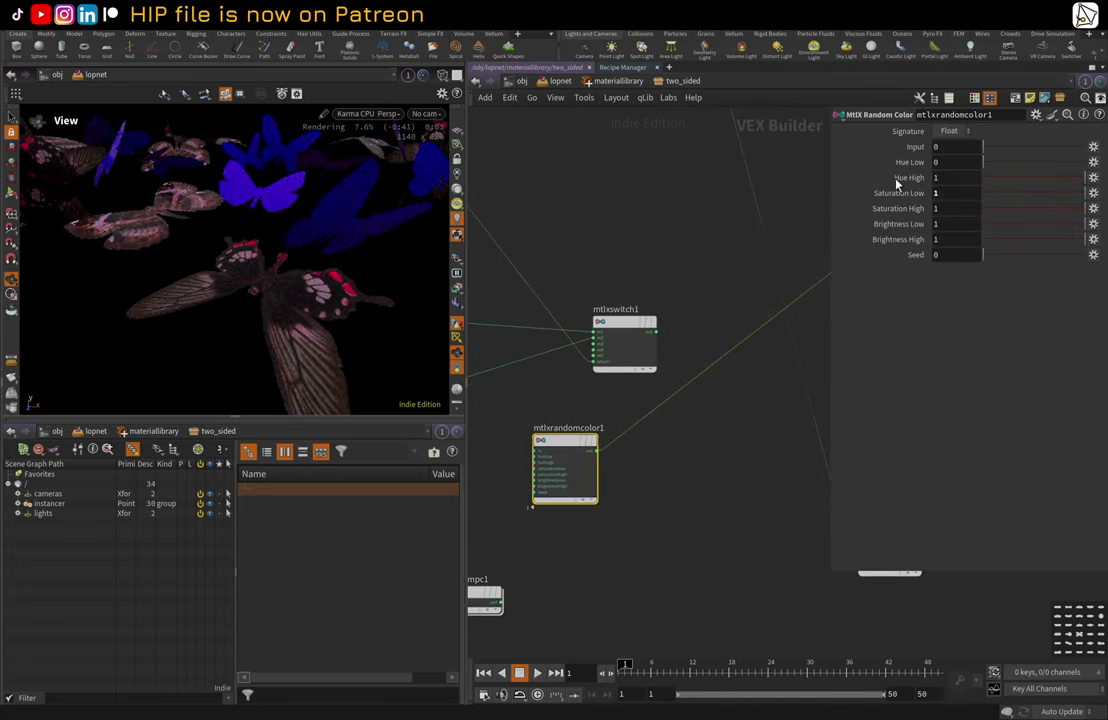
pyautogui.moveTo(549, 298); pyautogui.dragTo(777, 358, button='middle')
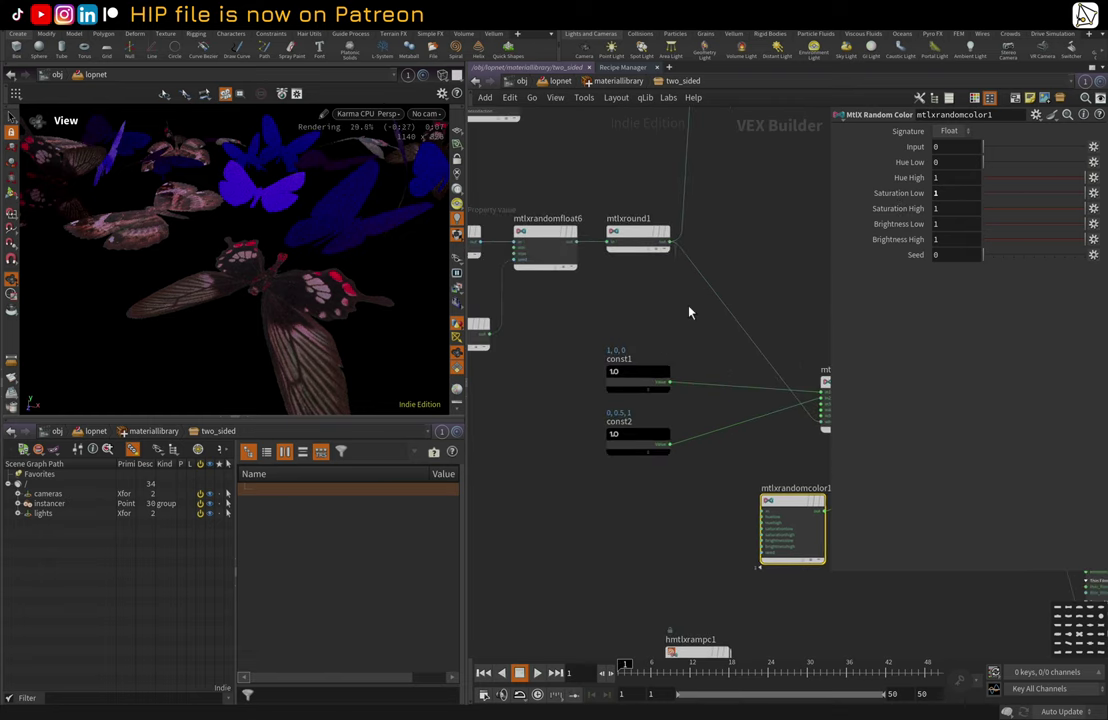
pyautogui.click(670, 244)
pyautogui.moveTo(607, 519); pyautogui.dragTo(506, 418, button='middle')
pyautogui.scroll(3, 603, 492)
pyautogui.click(709, 407)
pyautogui.scroll(-1, 578, 406)
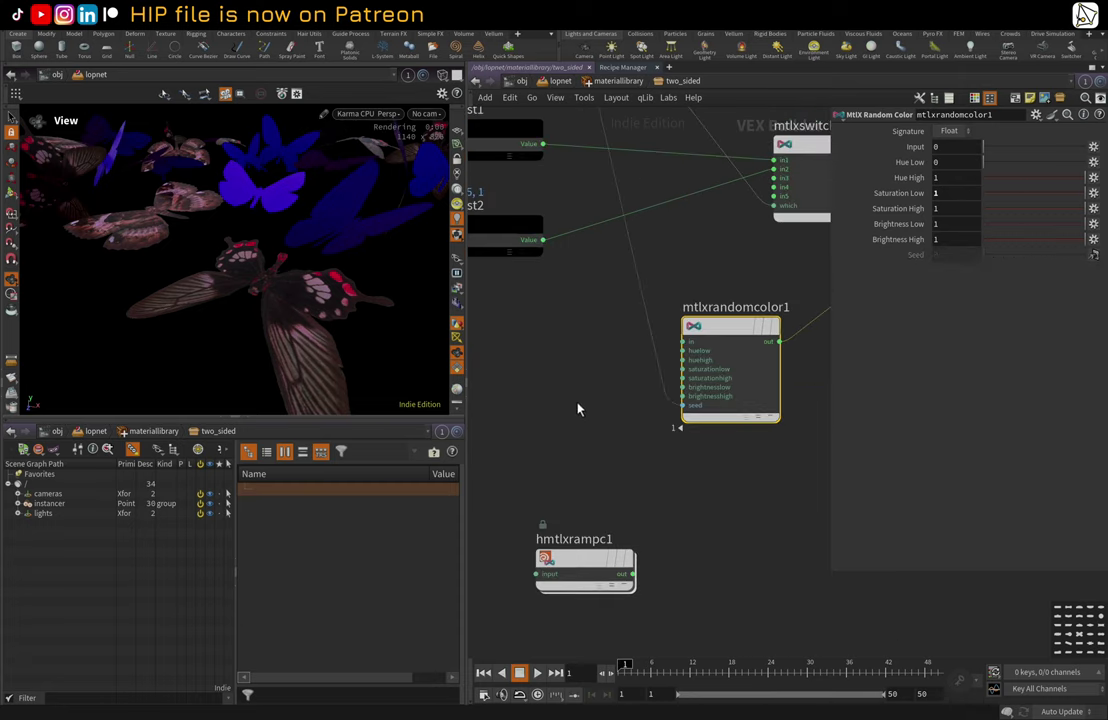
# - Inspect the random back colors across the whole butterfly group and the nodes driving the seed
pyautogui.moveTo(285, 198); pyautogui.dragTo(257, 183)
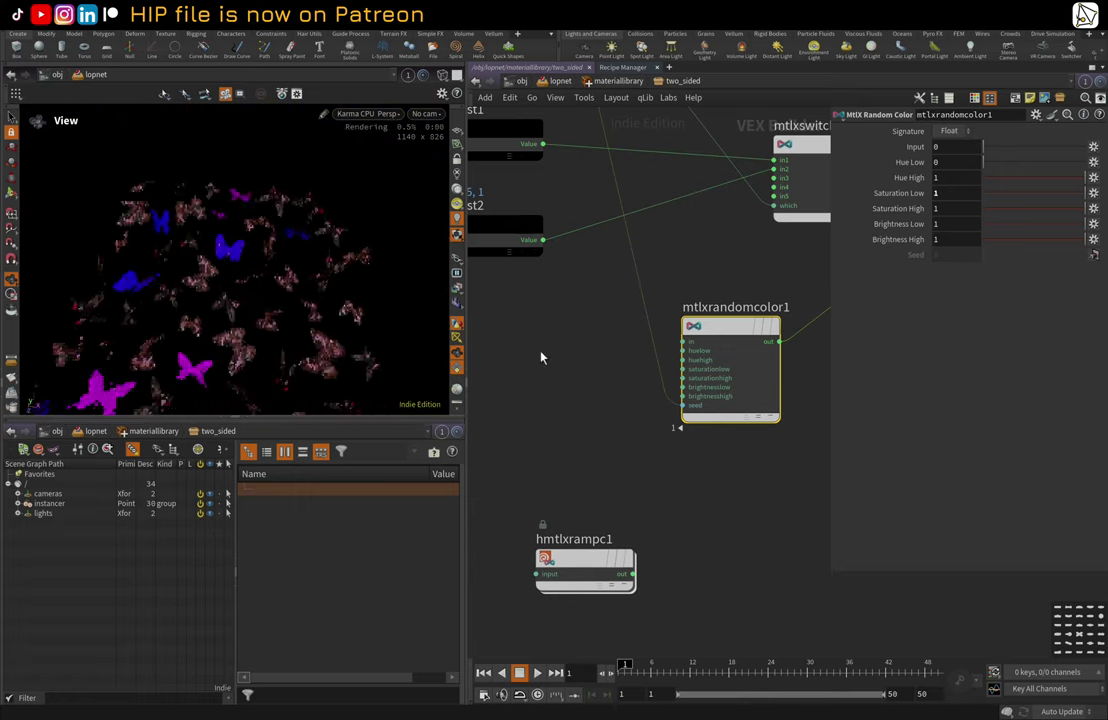
pyautogui.moveTo(570, 371); pyautogui.dragTo(606, 376, button='middle')
pyautogui.scroll(-1, 542, 399)
pyautogui.moveTo(546, 402); pyautogui.dragTo(653, 506, button='middle')
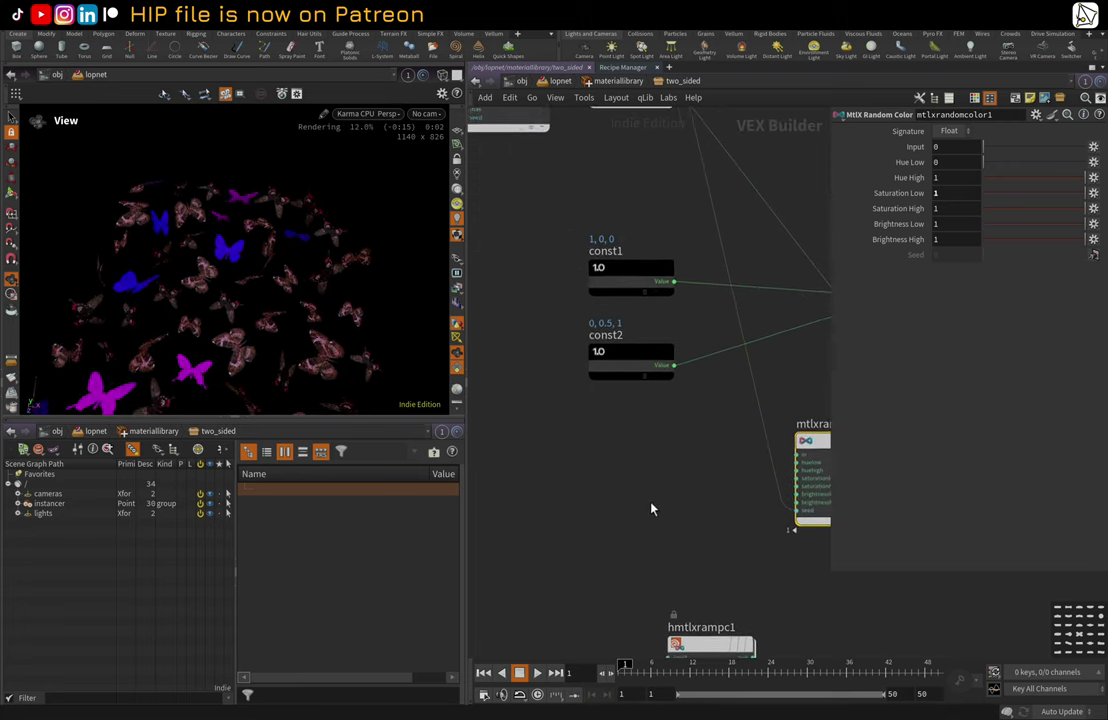
pyautogui.scroll(-4, 614, 444)
pyautogui.moveTo(613, 444); pyautogui.dragTo(606, 452, button='middle')
# - Try a Saturation Low of 0 on mtlxrandomcolor1, and return it to 1
pyautogui.moveTo(357, 378); pyautogui.dragTo(196, 284)
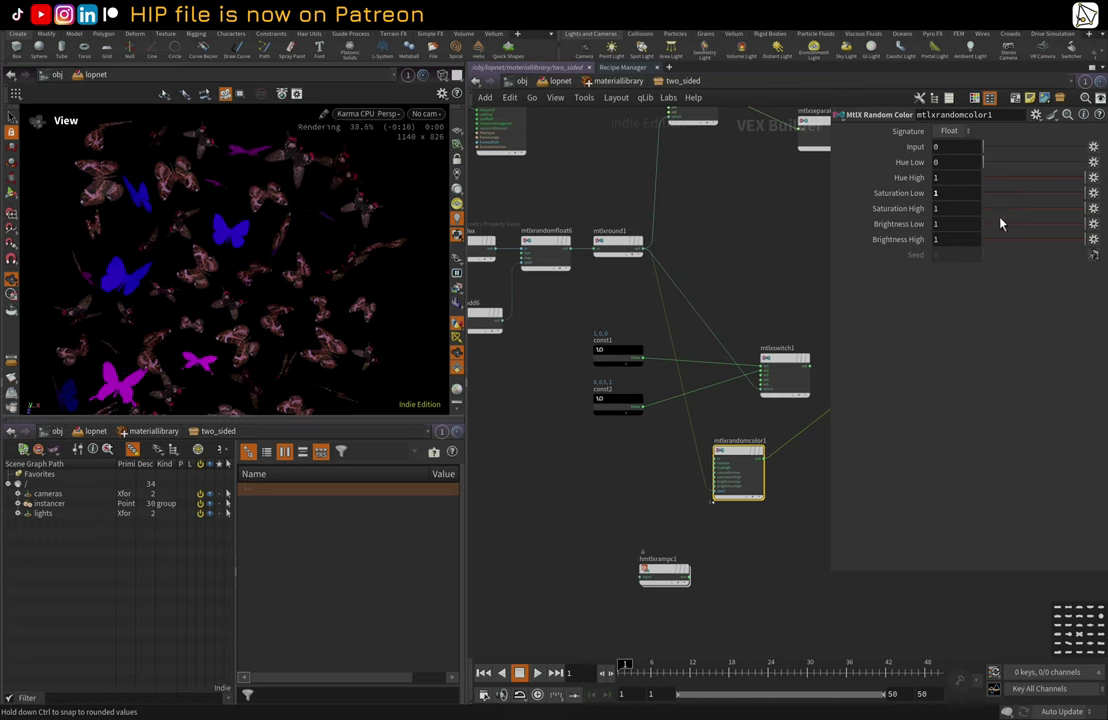
pyautogui.moveTo(994, 195); pyautogui.dragTo(973, 199)
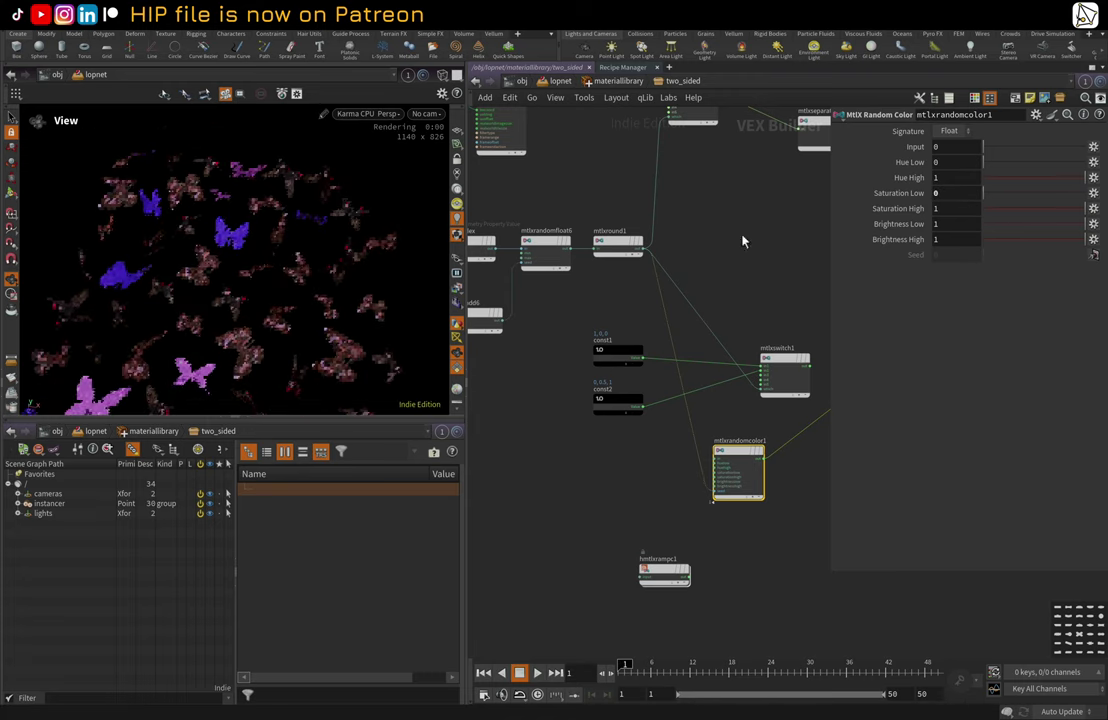
pyautogui.moveTo(980, 203); pyautogui.dragTo(1091, 193)
# - Connect the mtlxadd6 output to the seed input of mtlxrandomcolor1 in place of mtlxround1
pyautogui.moveTo(614, 321); pyautogui.dragTo(700, 331, button='middle')
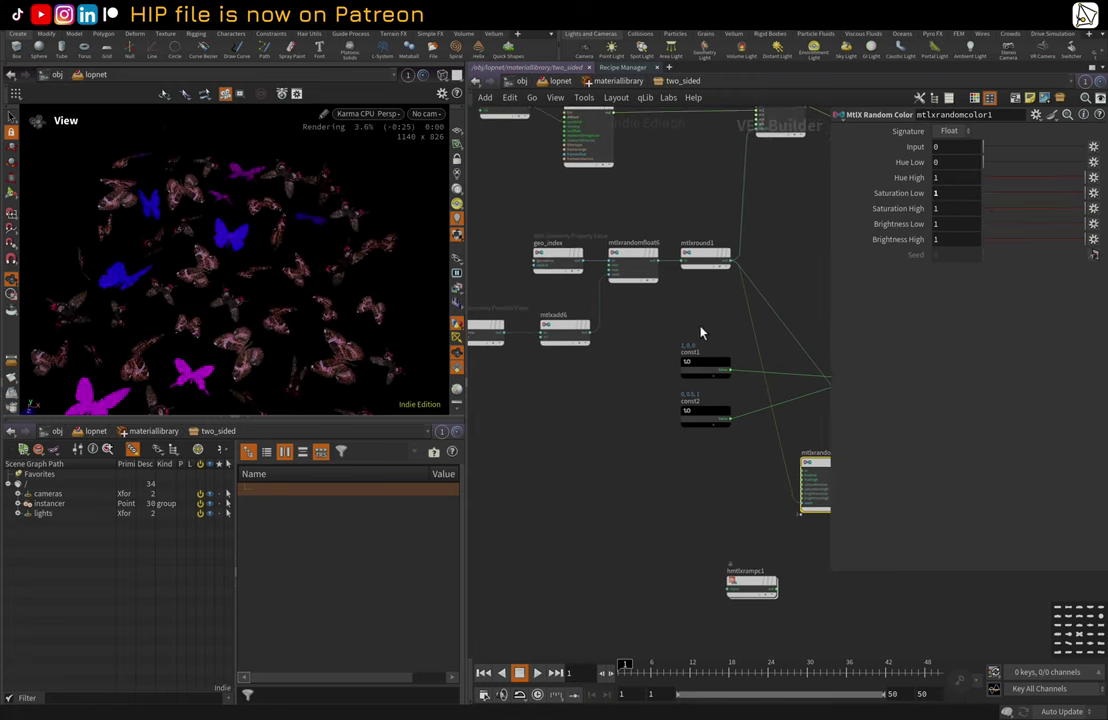
pyautogui.scroll(1, 675, 308)
pyautogui.moveTo(541, 287); pyautogui.dragTo(553, 291, button='middle')
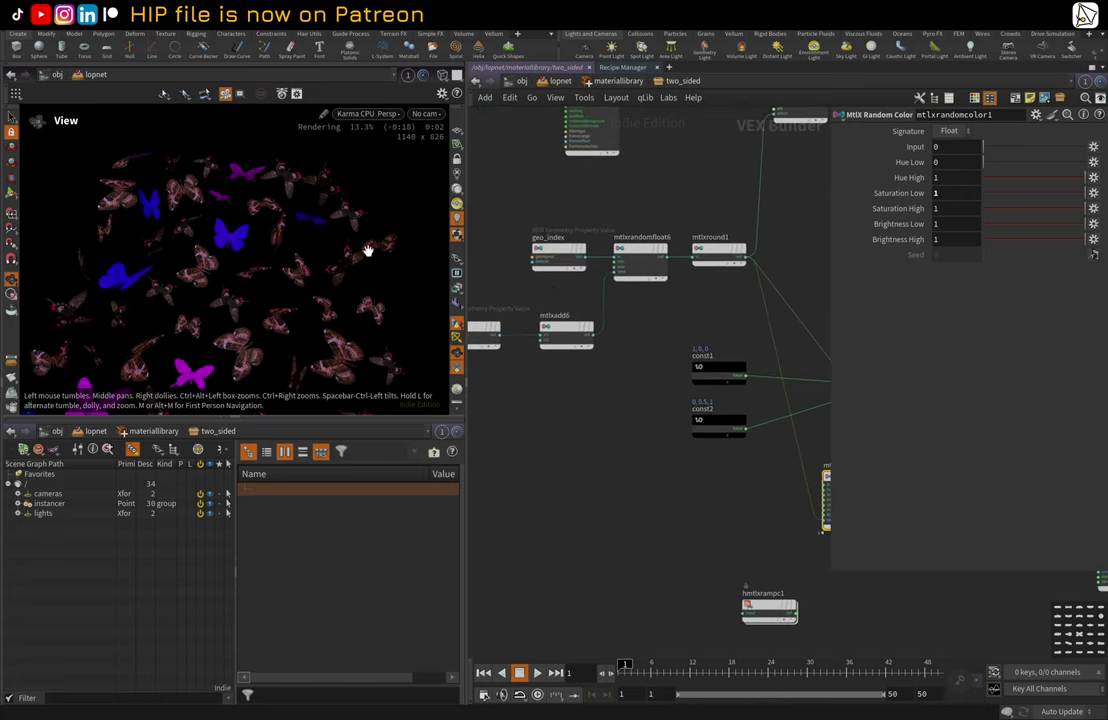
pyautogui.click(590, 335)
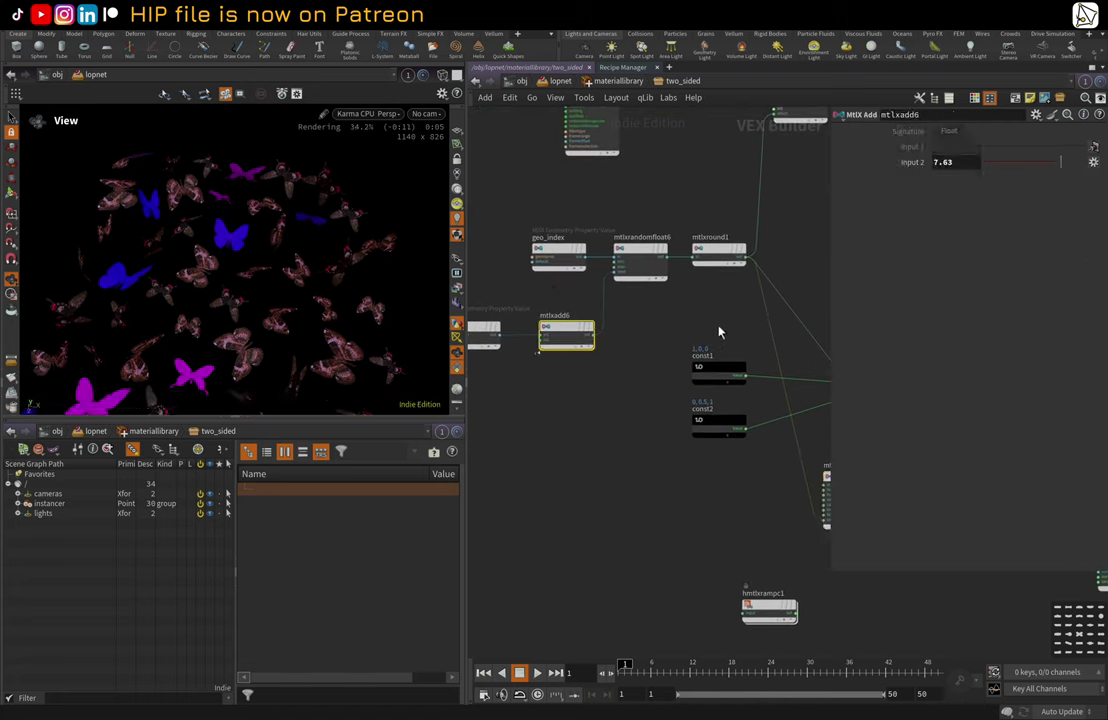
pyautogui.scroll(2, 596, 336)
pyautogui.click(595, 336)
pyautogui.moveTo(756, 317); pyautogui.dragTo(560, 288, button='middle')
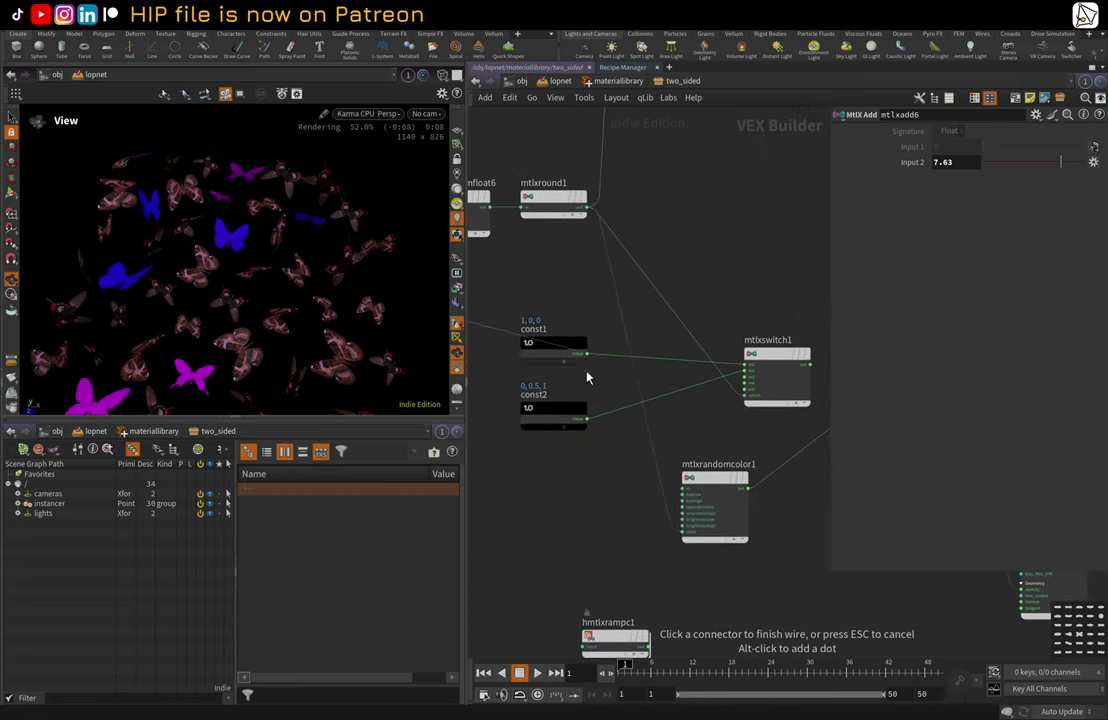
pyautogui.moveTo(604, 566); pyautogui.dragTo(584, 388, button='middle')
pyautogui.scroll(2, 584, 388)
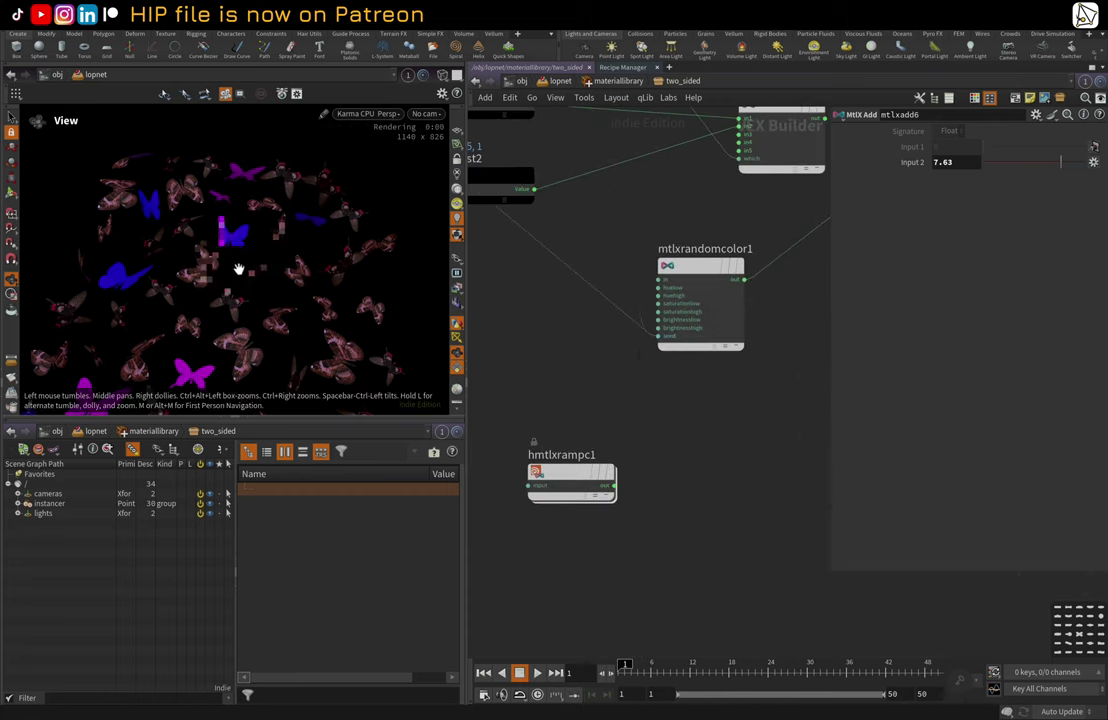
# - Set Input 2 of mtlxadd6 to 5.74 to reshuffle the colors, and select mtlxrandomcolor1
pyautogui.scroll(-1, 513, 339)
pyautogui.moveTo(513, 339); pyautogui.dragTo(796, 401, button='middle')
pyautogui.moveTo(549, 294); pyautogui.dragTo(717, 425, button='middle')
pyautogui.scroll(-2, 717, 425)
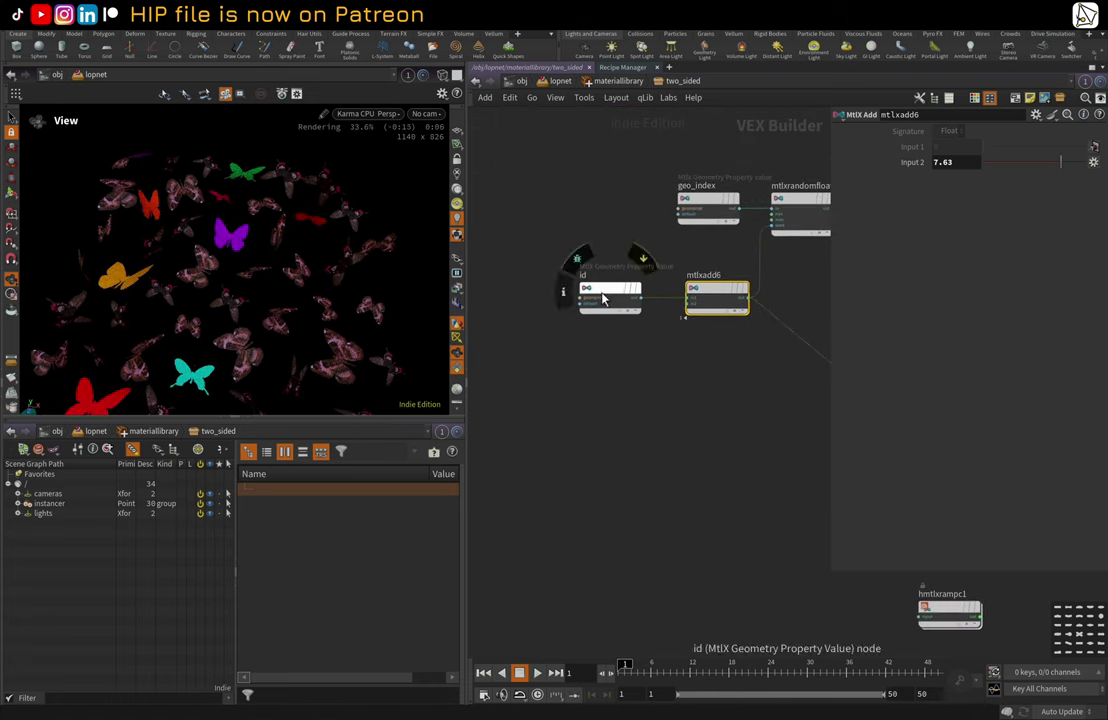
pyautogui.click(1041, 163)
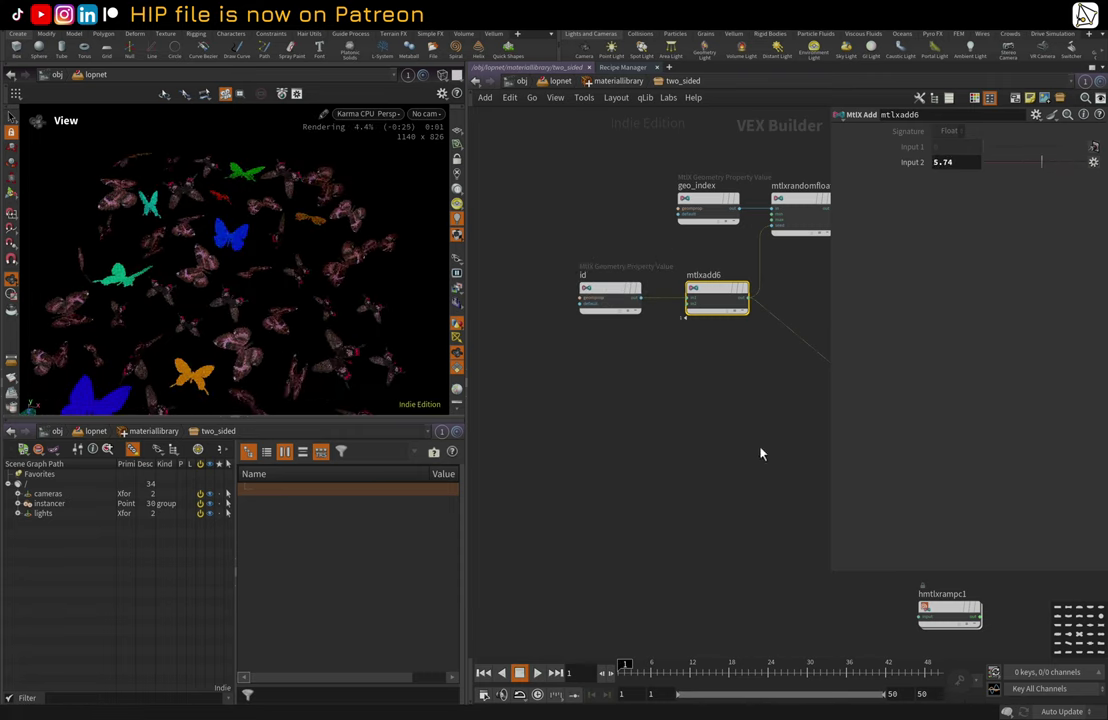
pyautogui.moveTo(764, 456); pyautogui.dragTo(432, 452, button='middle')
pyautogui.click(712, 470)
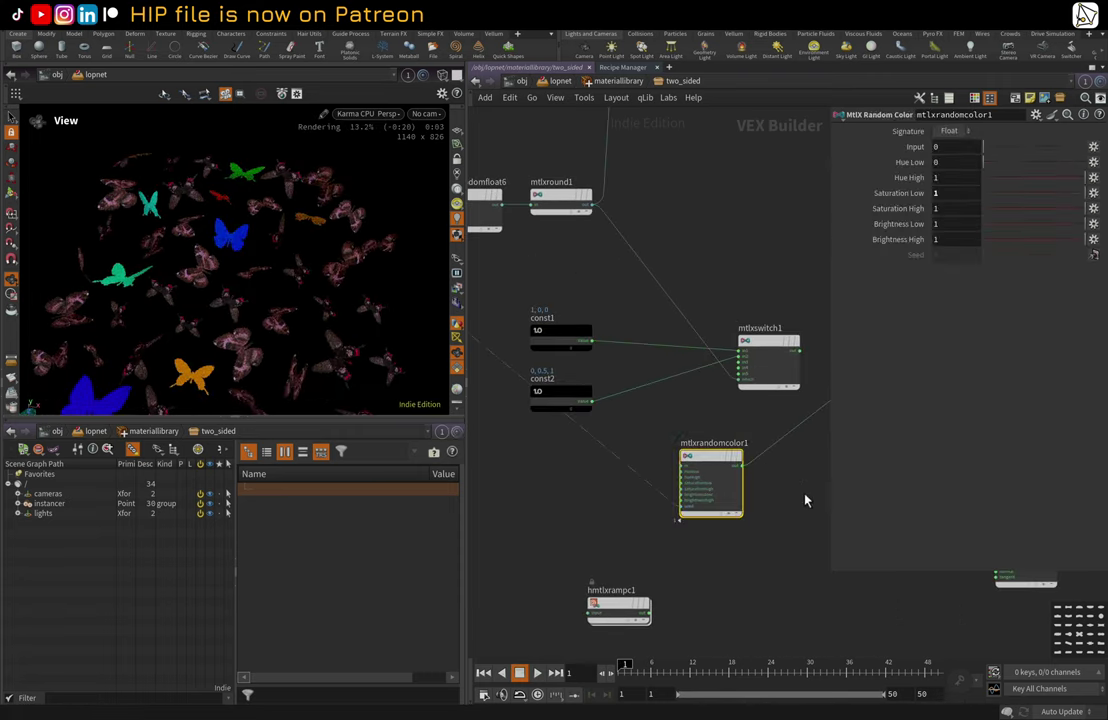
# - Duplicate mtlxadd6 and place the copy below the original
pyautogui.moveTo(806, 500); pyautogui.dragTo(681, 420, button='middle')
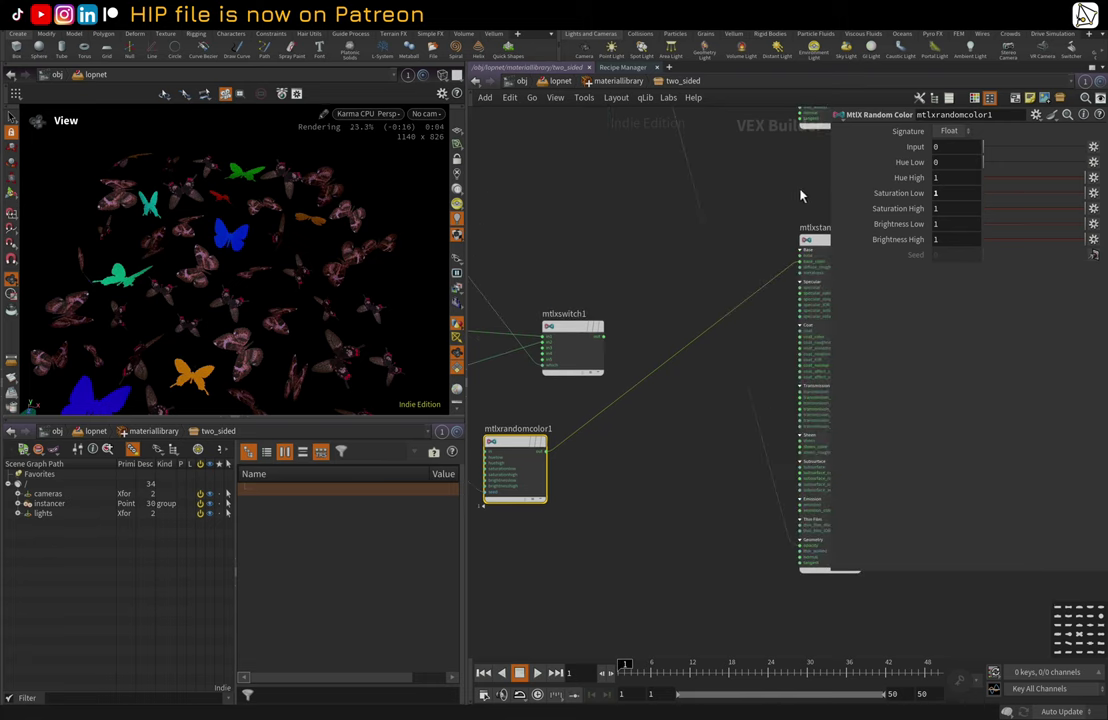
pyautogui.moveTo(799, 193); pyautogui.dragTo(781, 228, button='middle')
pyautogui.moveTo(555, 531); pyautogui.dragTo(592, 485, button='middle')
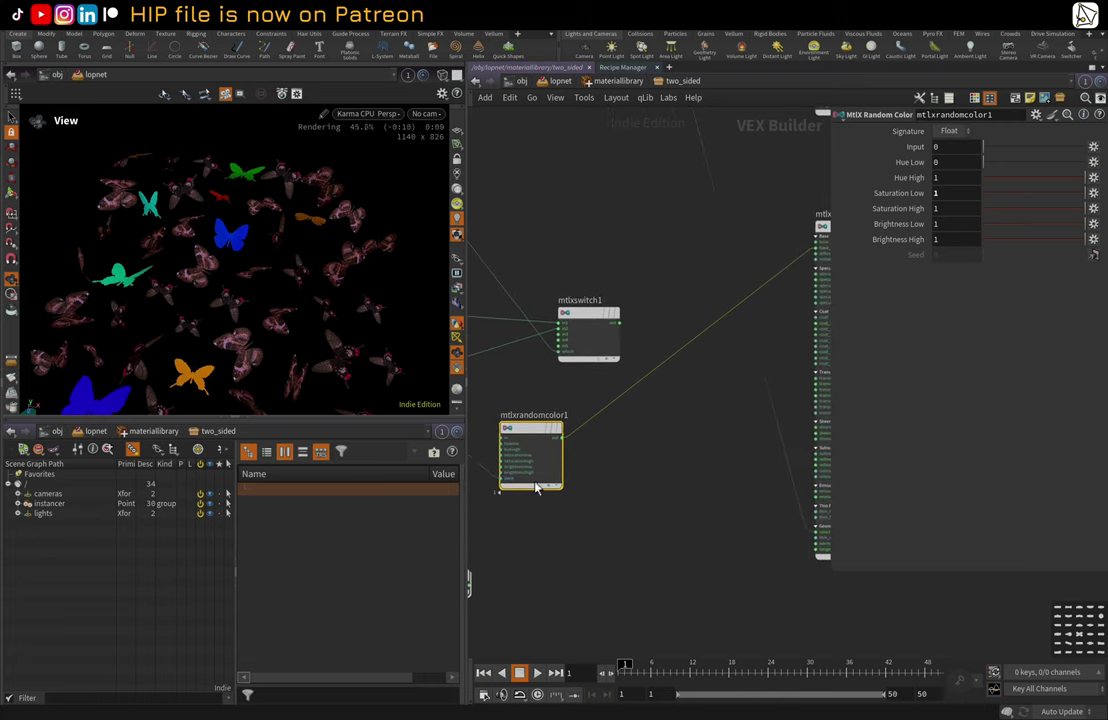
pyautogui.moveTo(537, 487); pyautogui.dragTo(580, 493, button='middle')
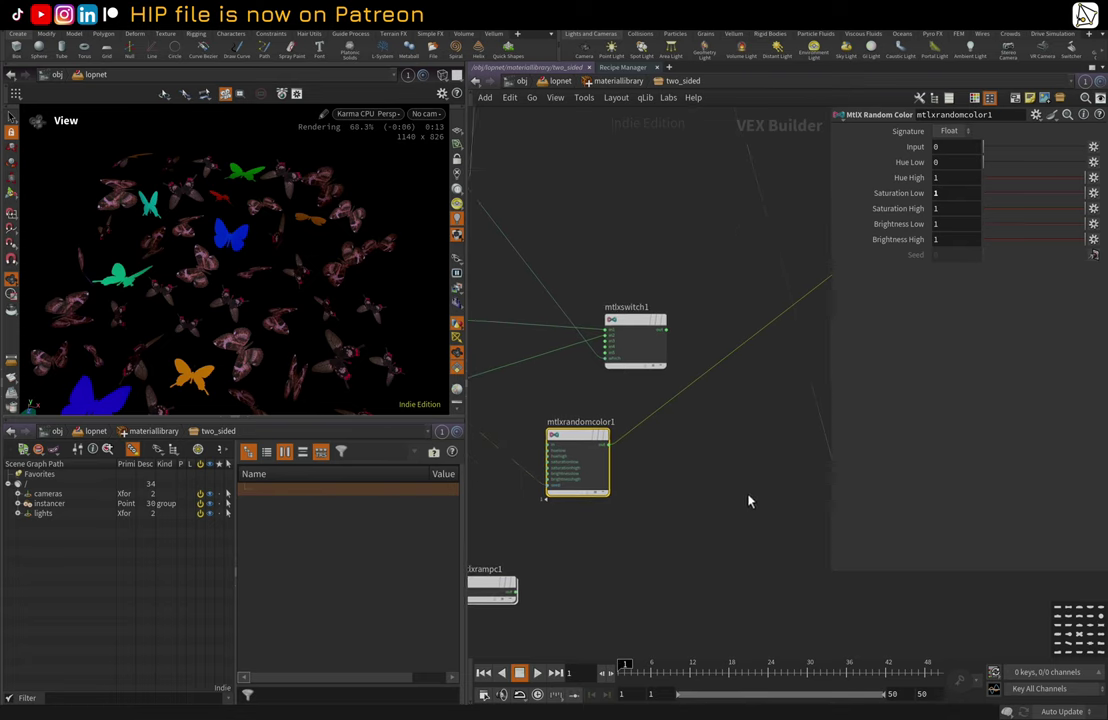
pyautogui.moveTo(527, 482); pyautogui.dragTo(725, 499, button='middle')
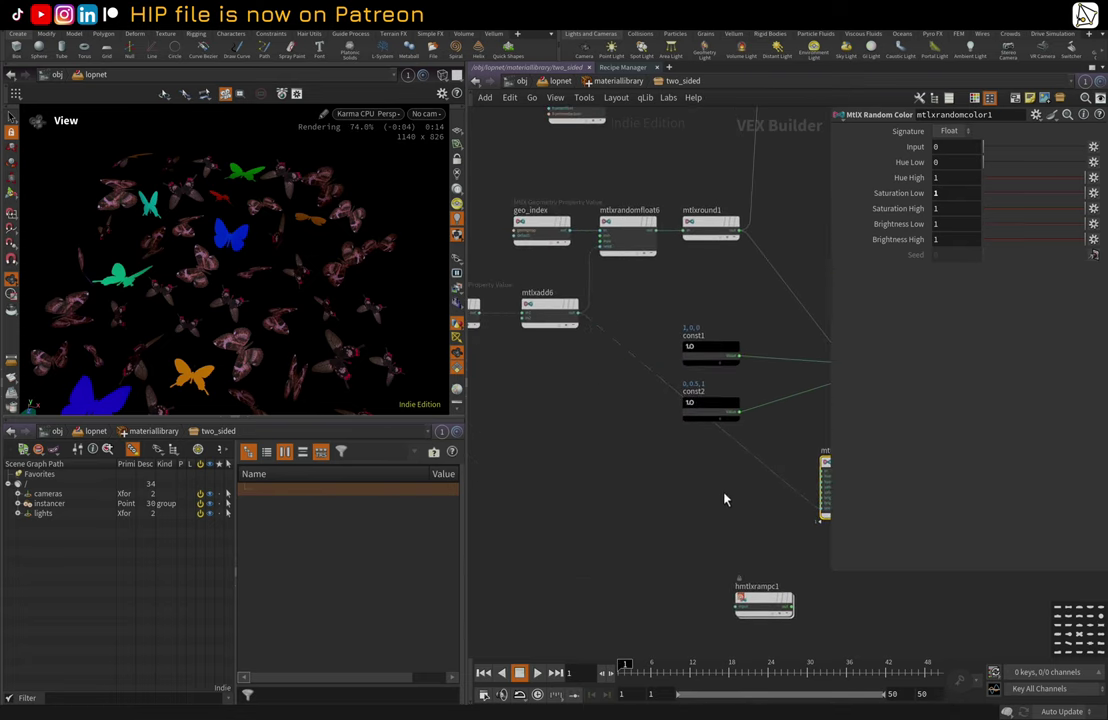
pyautogui.click(549, 306)
pyautogui.moveTo(561, 440); pyautogui.dragTo(584, 455, button='middle')
pyautogui.moveTo(576, 323)
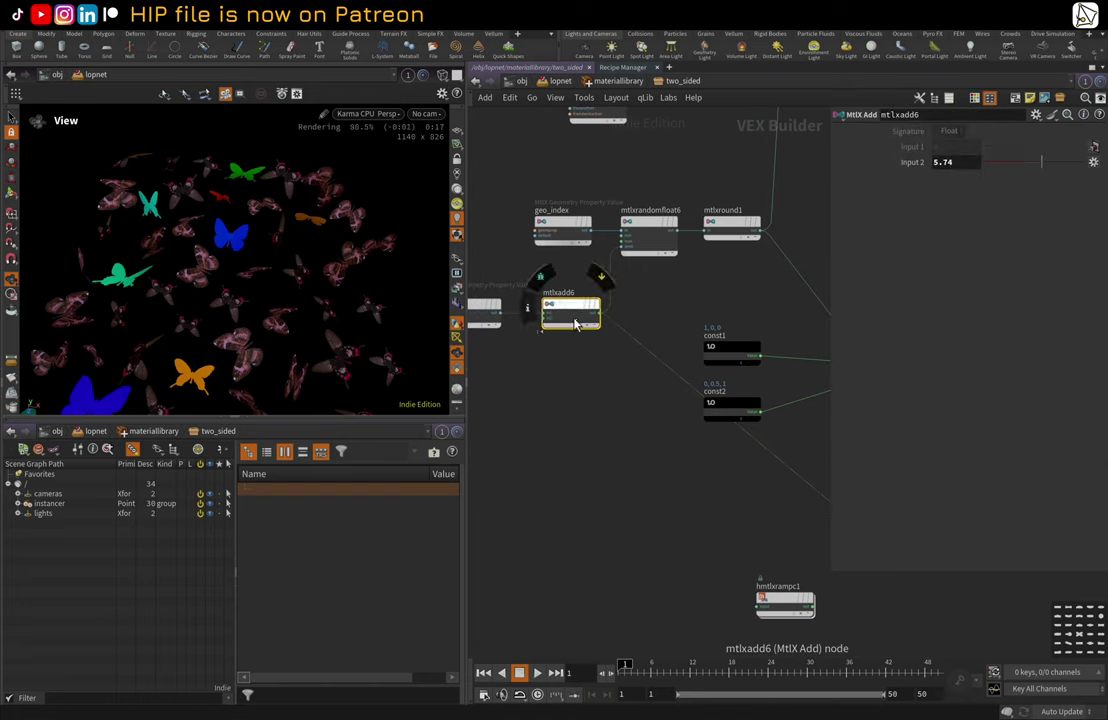
pyautogui.hotkey('ctrl', 'c')
pyautogui.hotkey('ctrl', 'v')
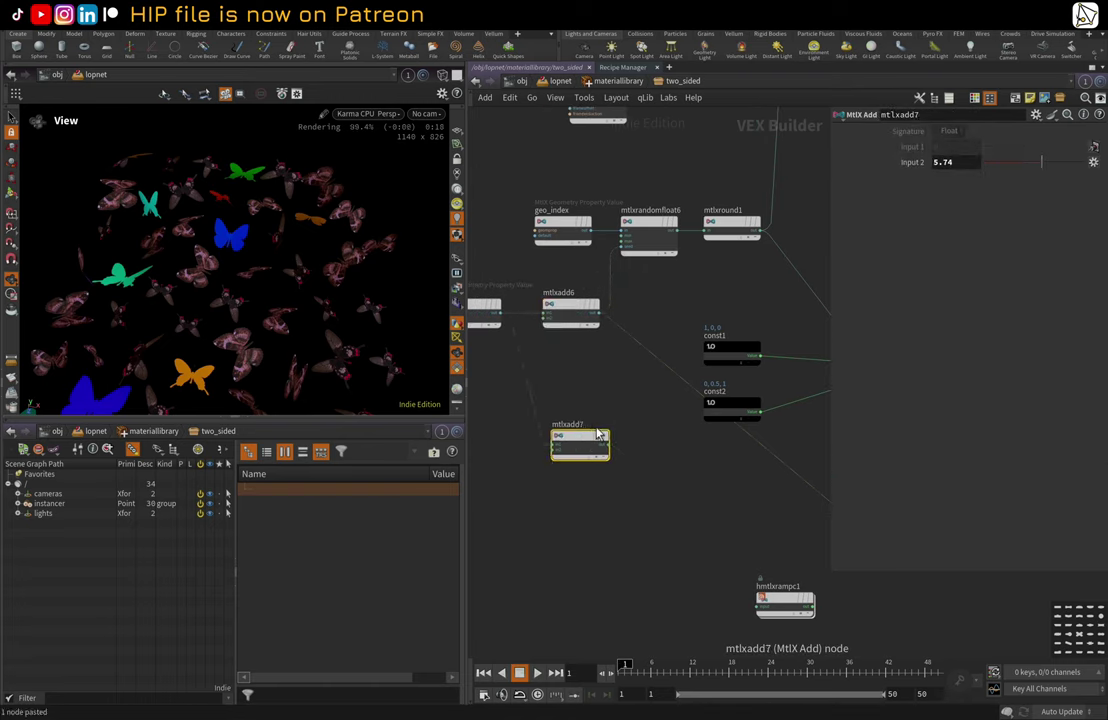
pyautogui.moveTo(600, 450); pyautogui.dragTo(540, 420, button='middle')
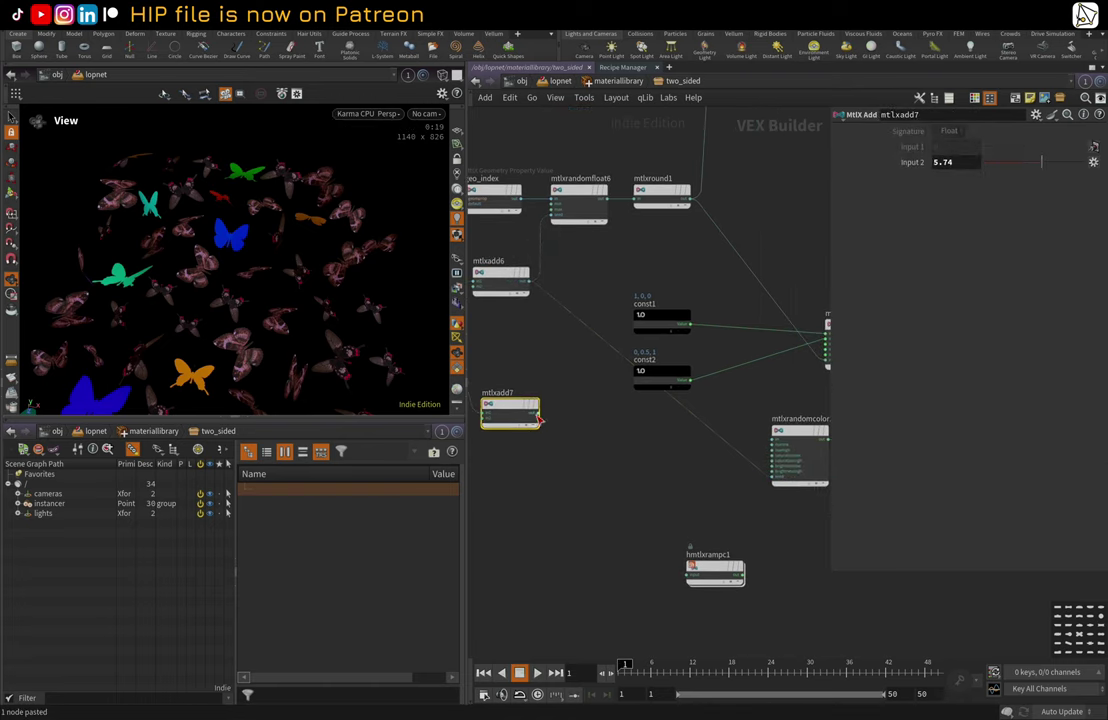
# - Move mtlxrandomcolor1 closer to the const nodes and duplicate it beside the original
pyautogui.click(538, 415)
pyautogui.moveTo(712, 491); pyautogui.dragTo(669, 450, button='middle')
pyautogui.scroll(2, 645, 486)
pyautogui.press('Escape')
pyautogui.scroll(-1, 594, 463)
pyautogui.scroll(1, 669, 450)
pyautogui.moveTo(821, 384); pyautogui.dragTo(734, 382)
pyautogui.click(734, 369)
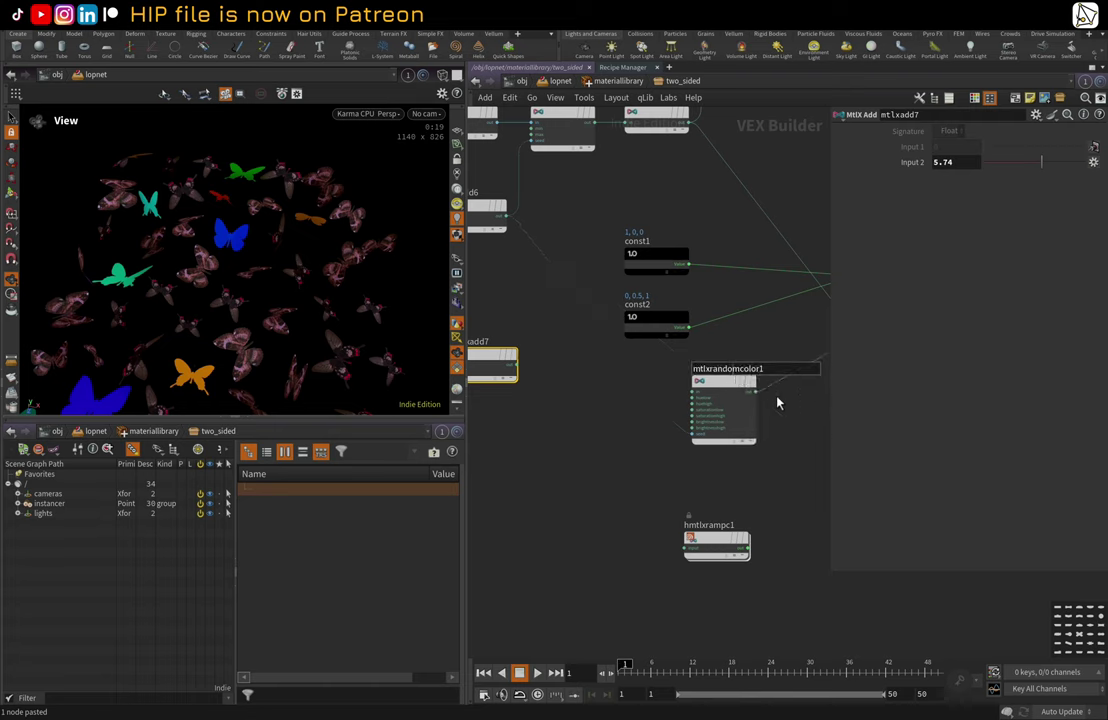
pyautogui.click(726, 398)
pyautogui.moveTo(794, 415); pyautogui.dragTo(707, 400, button='middle')
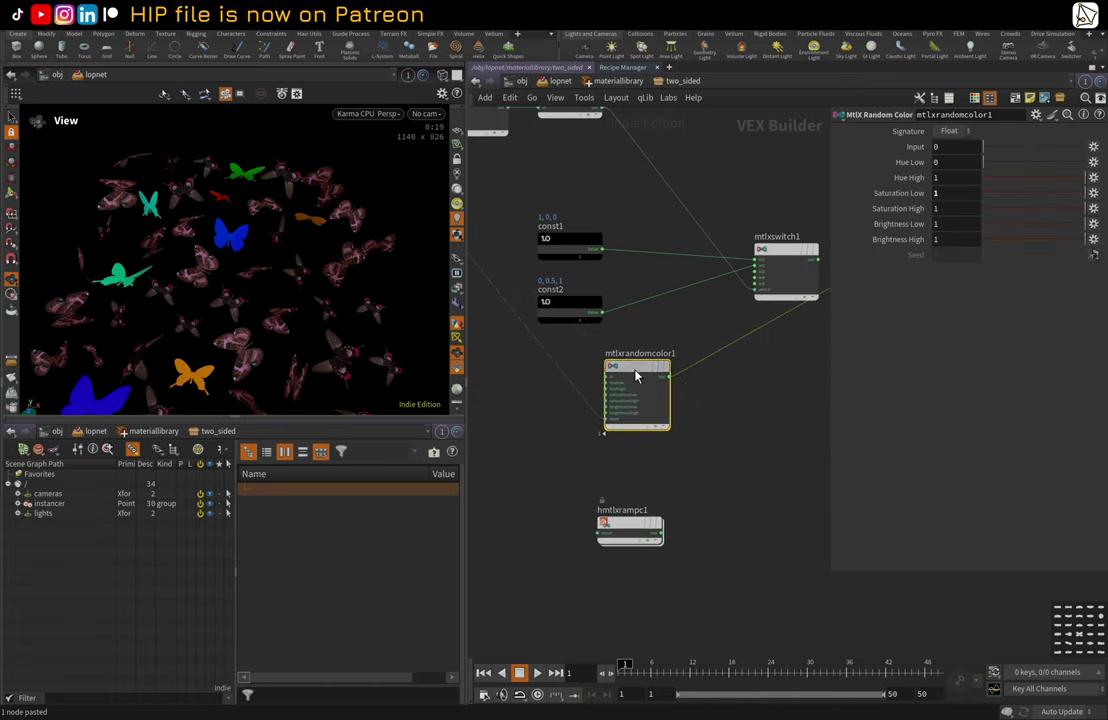
pyautogui.hotkey('ctrl', 'c')
pyautogui.hotkey('ctrl', 'v')
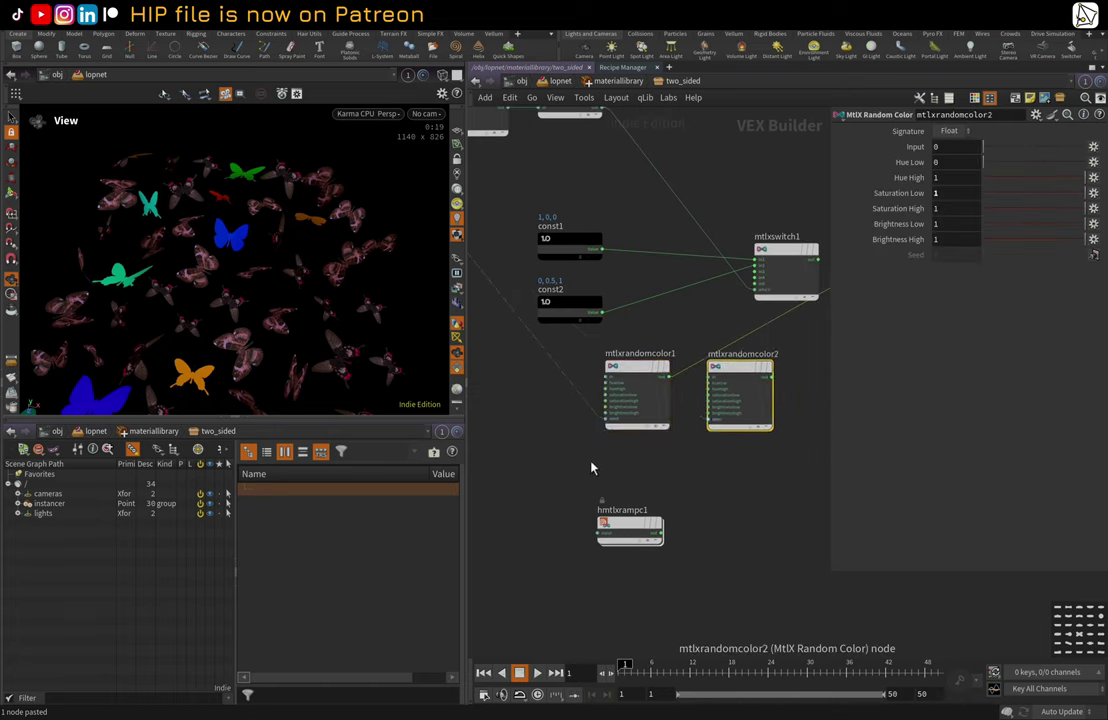
# - Connect the mtlxadd7 output to the seed input of mtlxrandomcolor2
pyautogui.moveTo(586, 466); pyautogui.dragTo(670, 458, button='middle')
pyautogui.click(566, 348)
pyautogui.moveTo(805, 468); pyautogui.dragTo(605, 478, button='middle')
pyautogui.scroll(1, 665, 466)
pyautogui.click(642, 421)
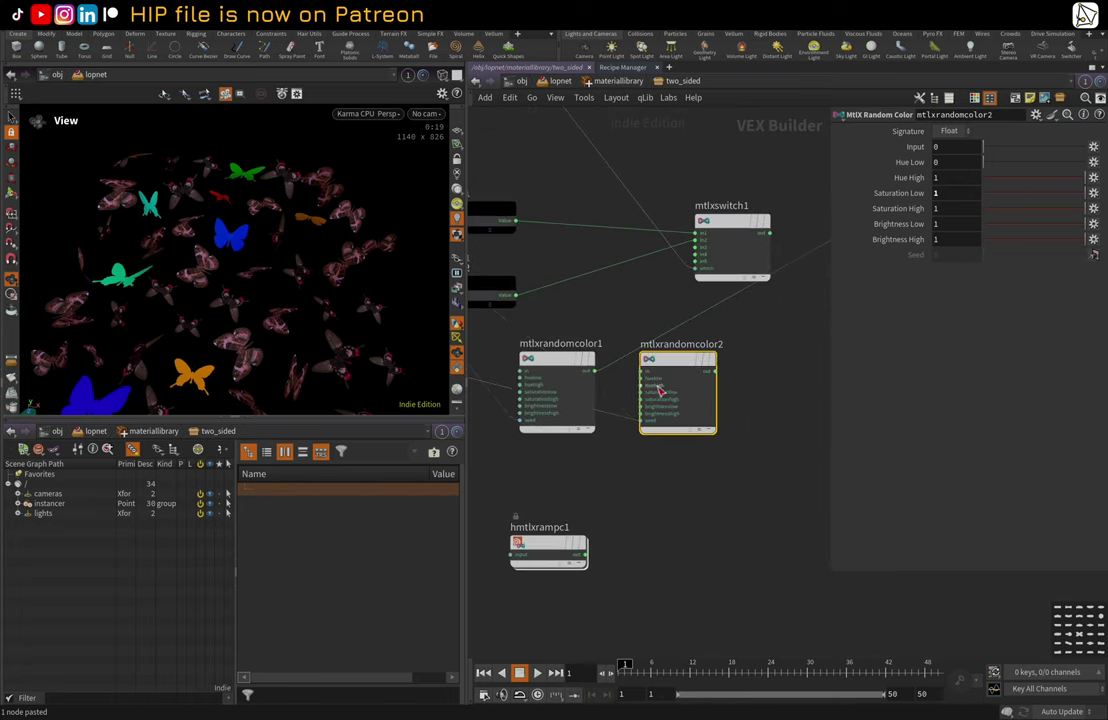
# - Connect the mtlxrandomcolor1 output to the huelow input of mtlxrandomcolor2 and space the two nodes apart
pyautogui.click(597, 376)
pyautogui.click(683, 361)
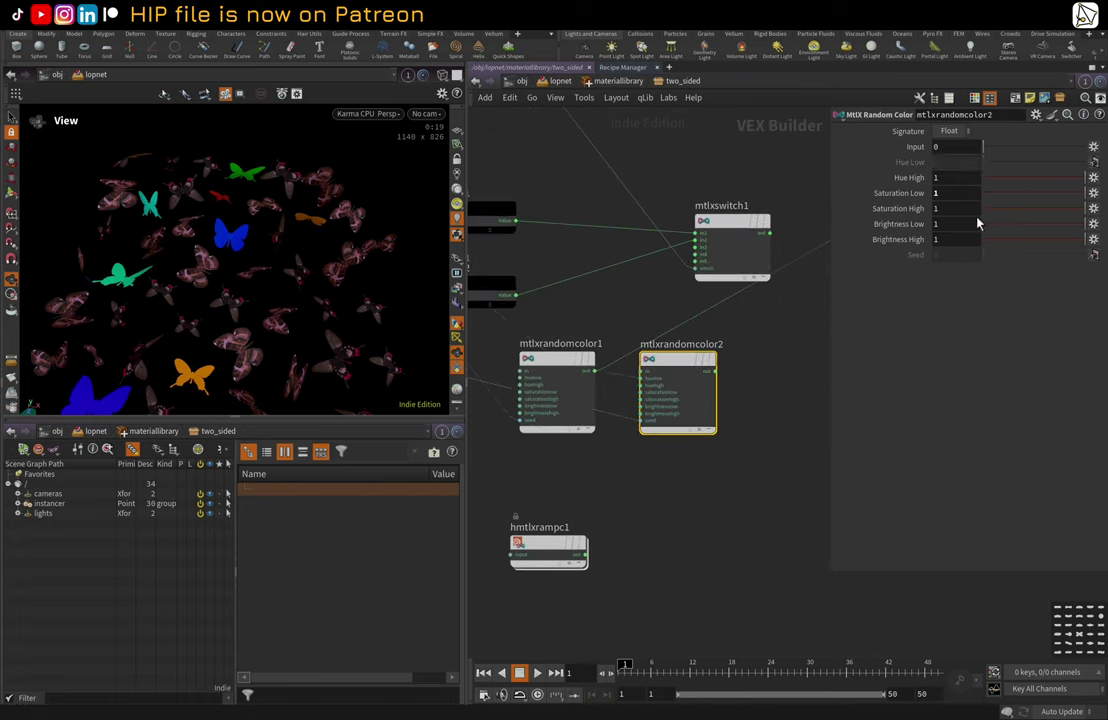
pyautogui.moveTo(683, 365); pyautogui.dragTo(720, 365)
pyautogui.click(564, 364)
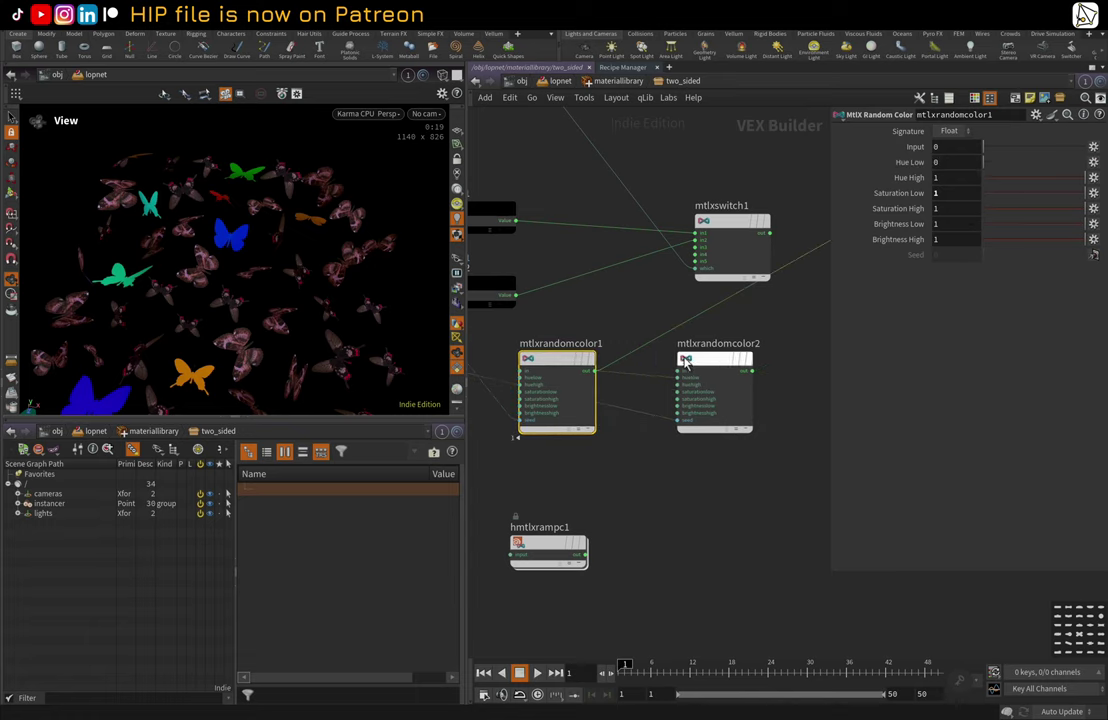
pyautogui.click(706, 363)
pyautogui.moveTo(819, 346); pyautogui.dragTo(700, 376, button='middle')
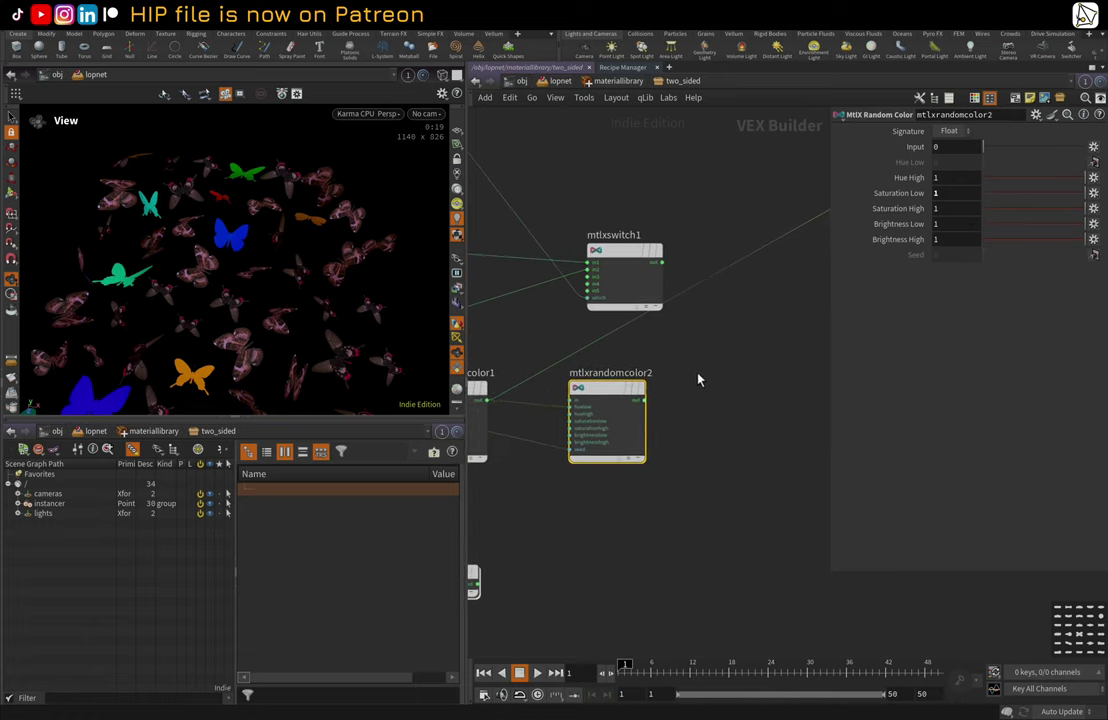
# - Connect the mtlxrandomcolor2 output to the base_color input of mtlxstandard_surface1
pyautogui.click(646, 401)
pyautogui.moveTo(754, 317); pyautogui.dragTo(577, 461, button='middle')
pyautogui.click(737, 319)
# - Move mtlxrandomcolor2 lower in the network and set its Hue High to 0.174 and Saturation Low to 0.181
pyautogui.moveTo(621, 549); pyautogui.dragTo(652, 437, button='middle')
pyautogui.moveTo(564, 372); pyautogui.dragTo(602, 368)
pyautogui.moveTo(595, 526); pyautogui.dragTo(692, 482, button='middle')
pyautogui.moveTo(700, 378); pyautogui.dragTo(672, 478)
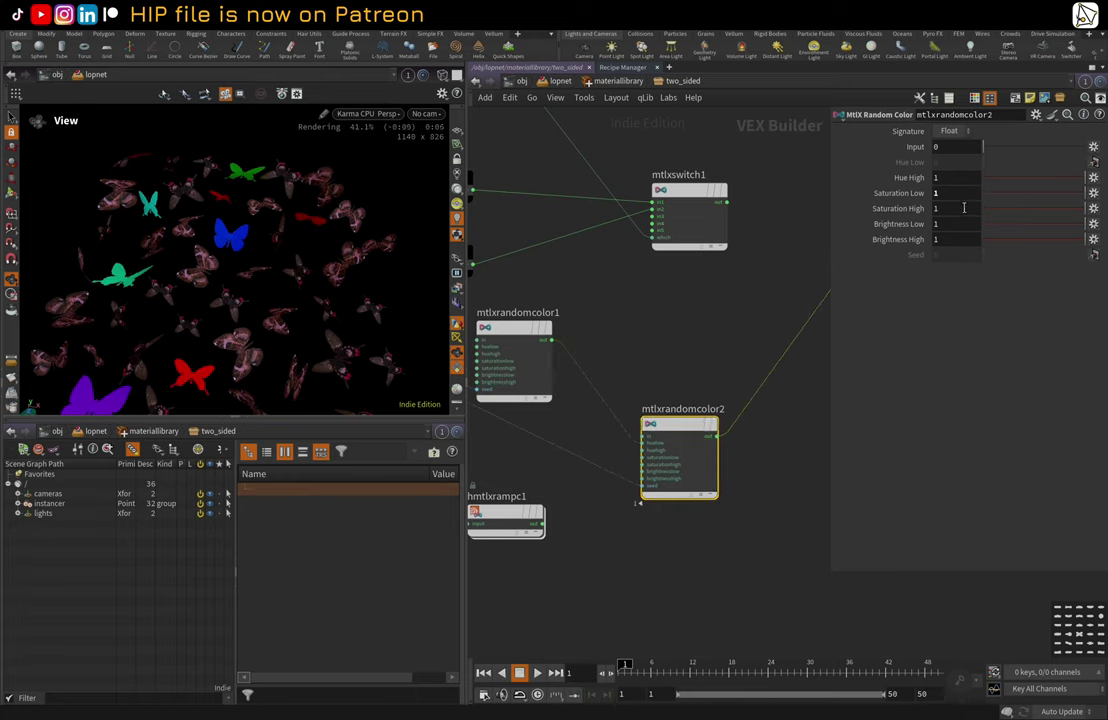
pyautogui.moveTo(993, 197); pyautogui.dragTo(1002, 208)
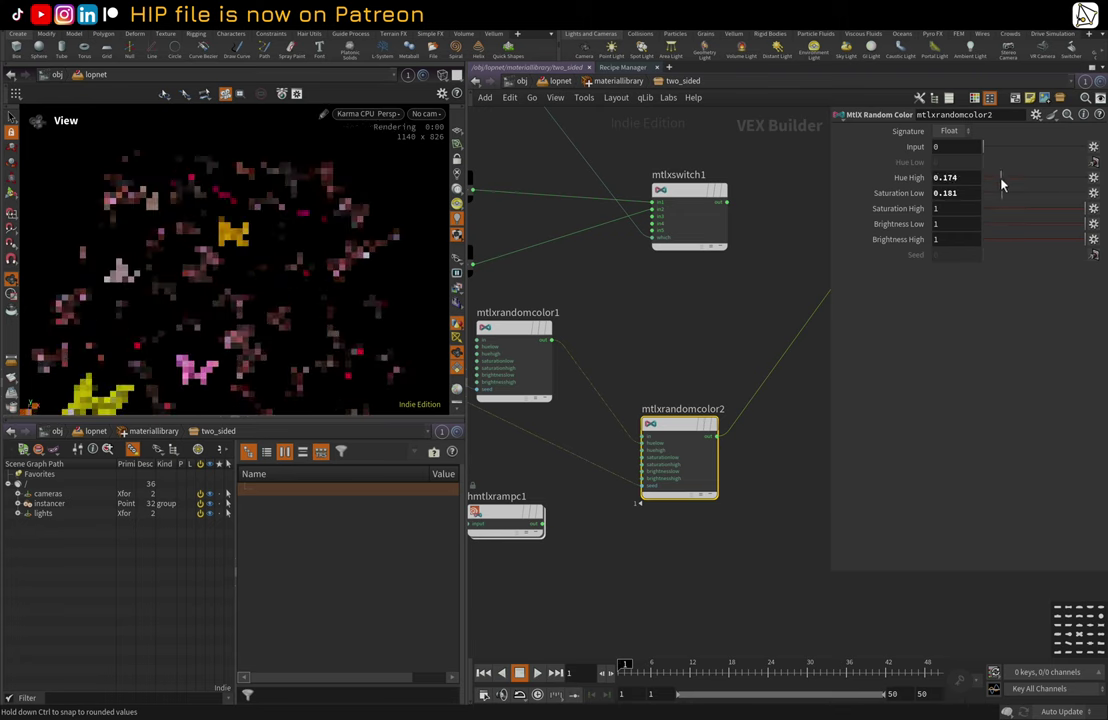
# - Connect the mtlxrandomcolor1 output back to the base_color input of mtlxstandard_surface1 in place of mtlxrandomcolor2
pyautogui.click(551, 340)
pyautogui.moveTo(684, 310); pyautogui.dragTo(573, 398, button='middle')
pyautogui.moveTo(613, 355); pyautogui.dragTo(436, 449, button='middle')
pyautogui.click(686, 306)
# - Try the hmtlxrampc1 color ramp as the base_color input of mtlxstandard_surface1
pyautogui.moveTo(590, 610); pyautogui.dragTo(764, 333, button='middle')
pyautogui.scroll(-3, 740, 361)
pyautogui.click(502, 407)
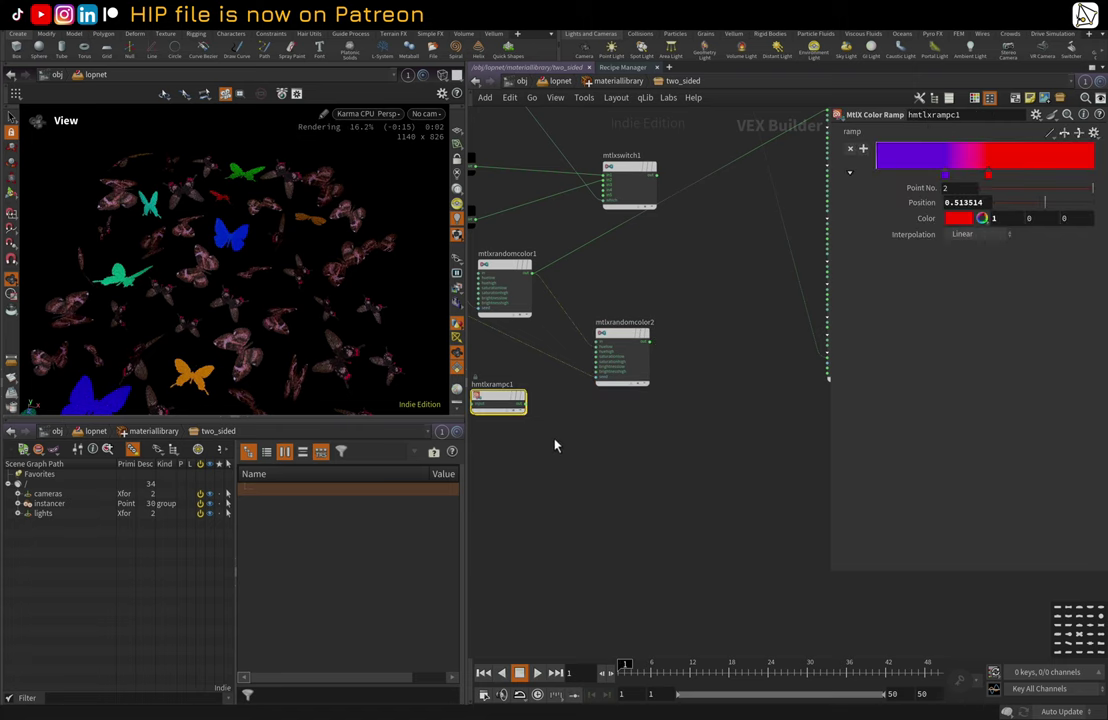
pyautogui.moveTo(559, 448); pyautogui.dragTo(623, 475, button='middle')
pyautogui.scroll(1, 623, 475)
pyautogui.click(570, 421)
pyautogui.moveTo(645, 229); pyautogui.dragTo(488, 397, button='middle')
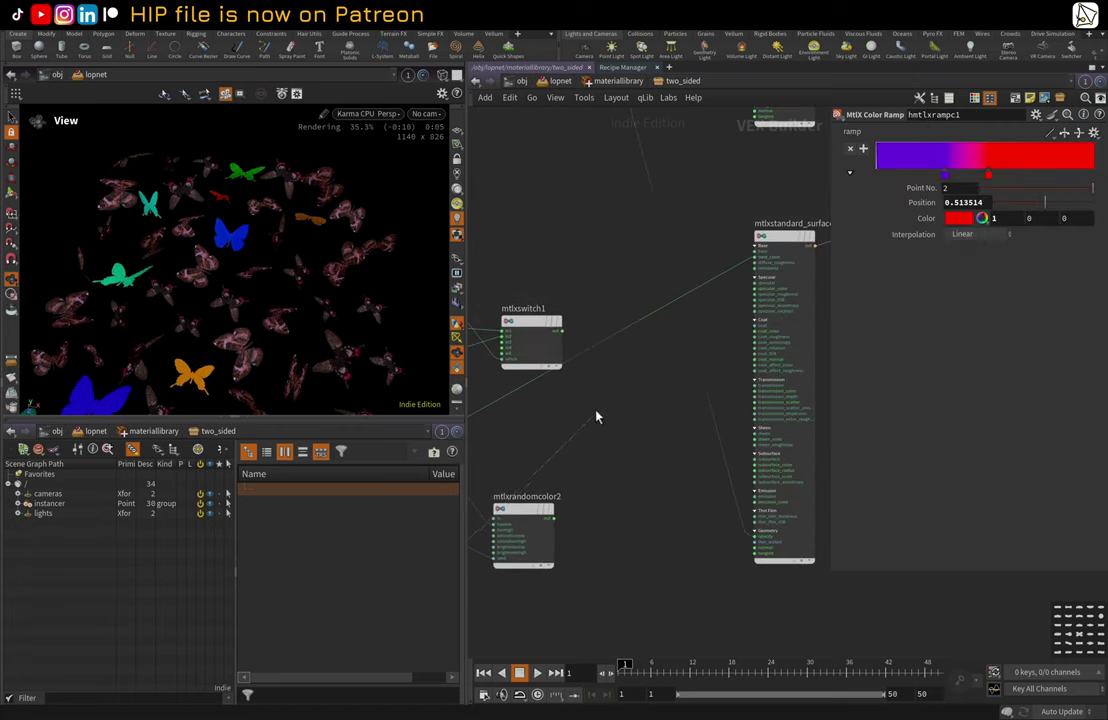
pyautogui.click(755, 259)
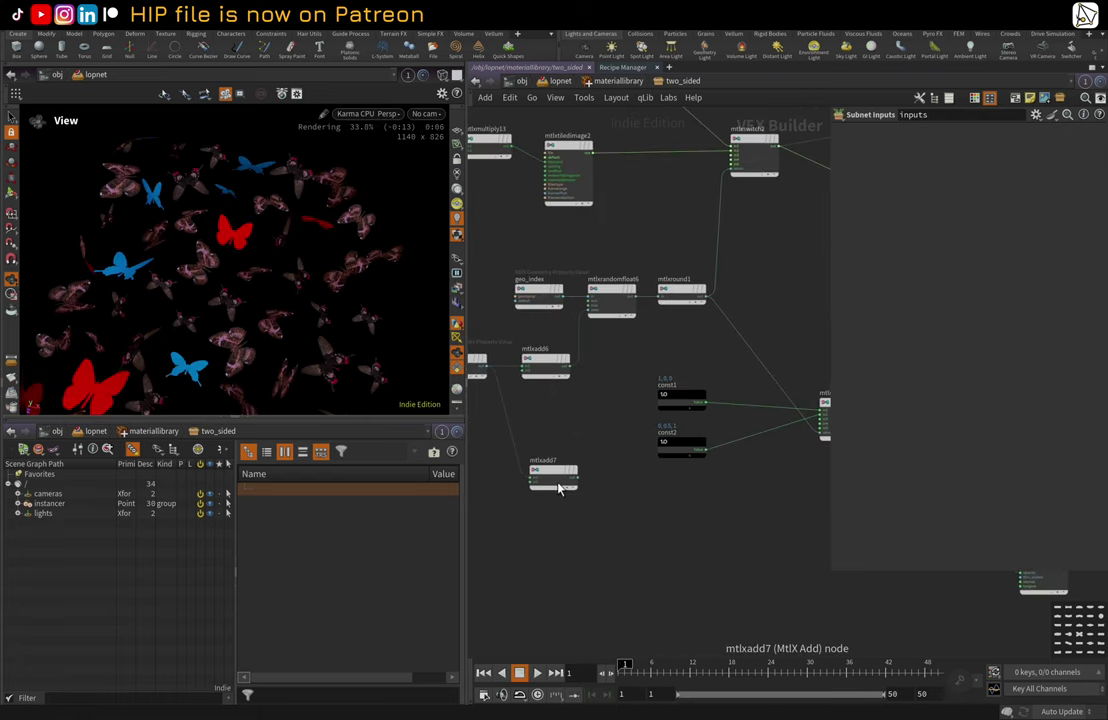
# - Delete the unused mtlxadd7 node and view the butterflies from another angle
pyautogui.click(552, 478)
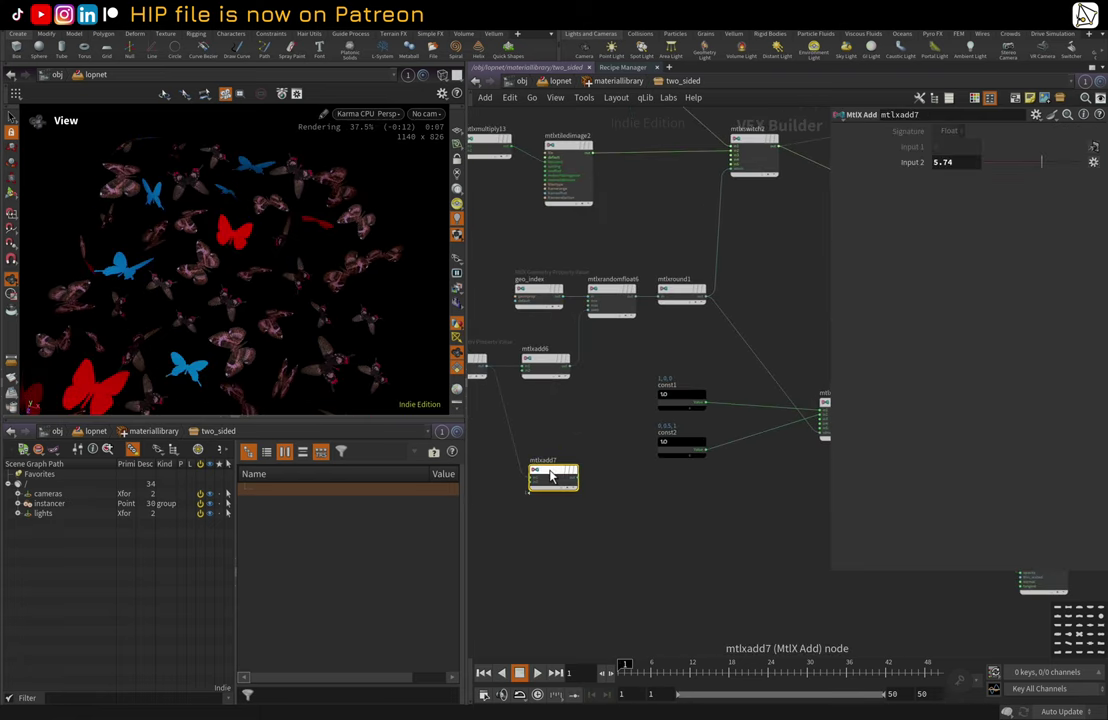
pyautogui.press('Delete')
pyautogui.moveTo(255, 346); pyautogui.dragTo(265, 248)
pyautogui.scroll(-2, 771, 284)
pyautogui.scroll(-1, 775, 283)
# - Widen the network editor and bring the view-direction comparison nodes, mtlxmix2 and surface_output closer together
pyautogui.moveTo(730, 304); pyautogui.dragTo(559, 399, button='middle')
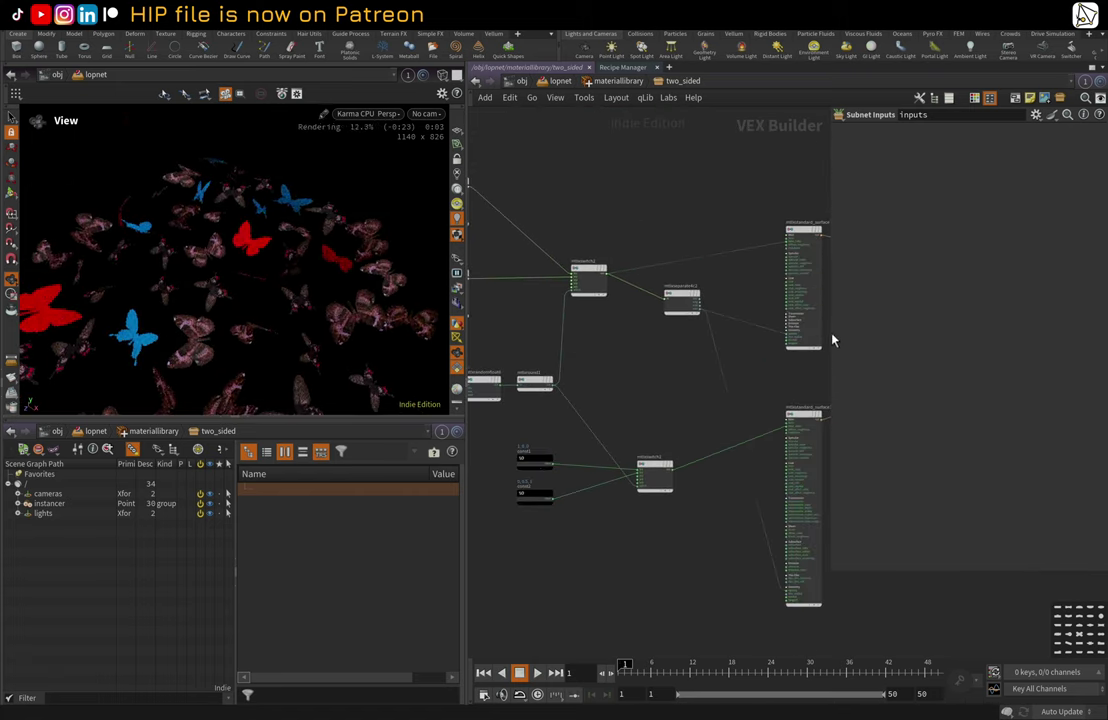
pyautogui.moveTo(831, 335); pyautogui.dragTo(1020, 335)
pyautogui.moveTo(916, 431); pyautogui.dragTo(545, 424, button='middle')
pyautogui.scroll(2, 750, 438)
pyautogui.moveTo(716, 336); pyautogui.dragTo(521, 395)
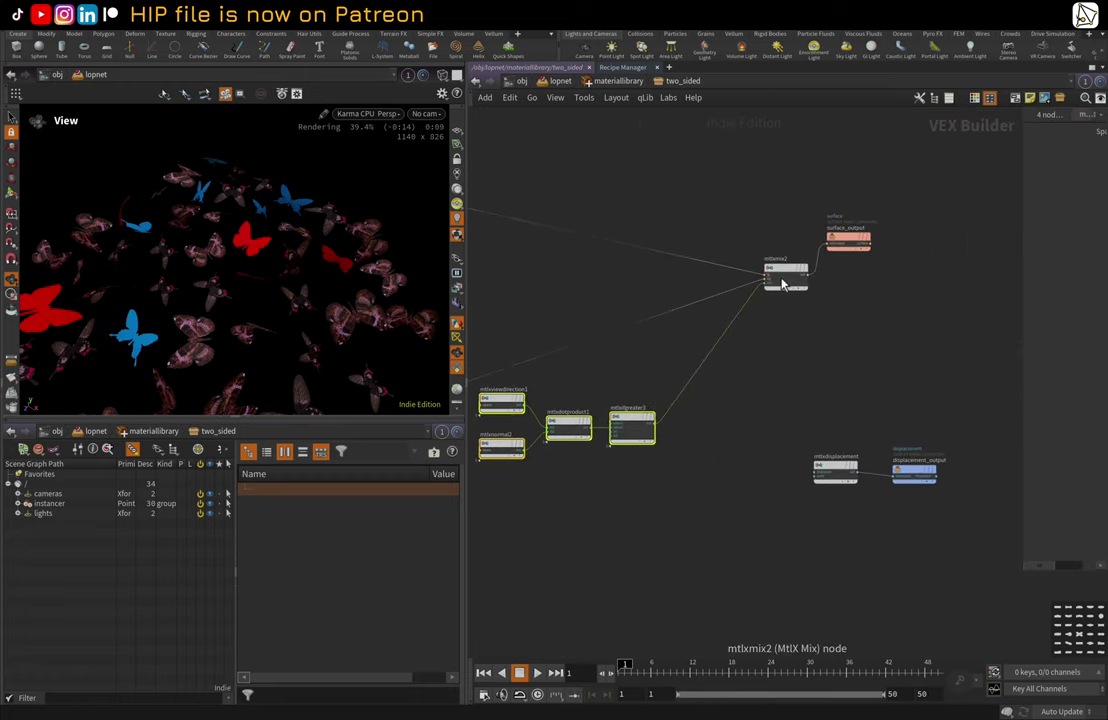
pyautogui.moveTo(785, 282); pyautogui.dragTo(661, 325)
pyautogui.moveTo(856, 245); pyautogui.dragTo(738, 313)
pyautogui.scroll(2, 602, 384)
pyautogui.moveTo(546, 389); pyautogui.dragTo(625, 340, button='middle')
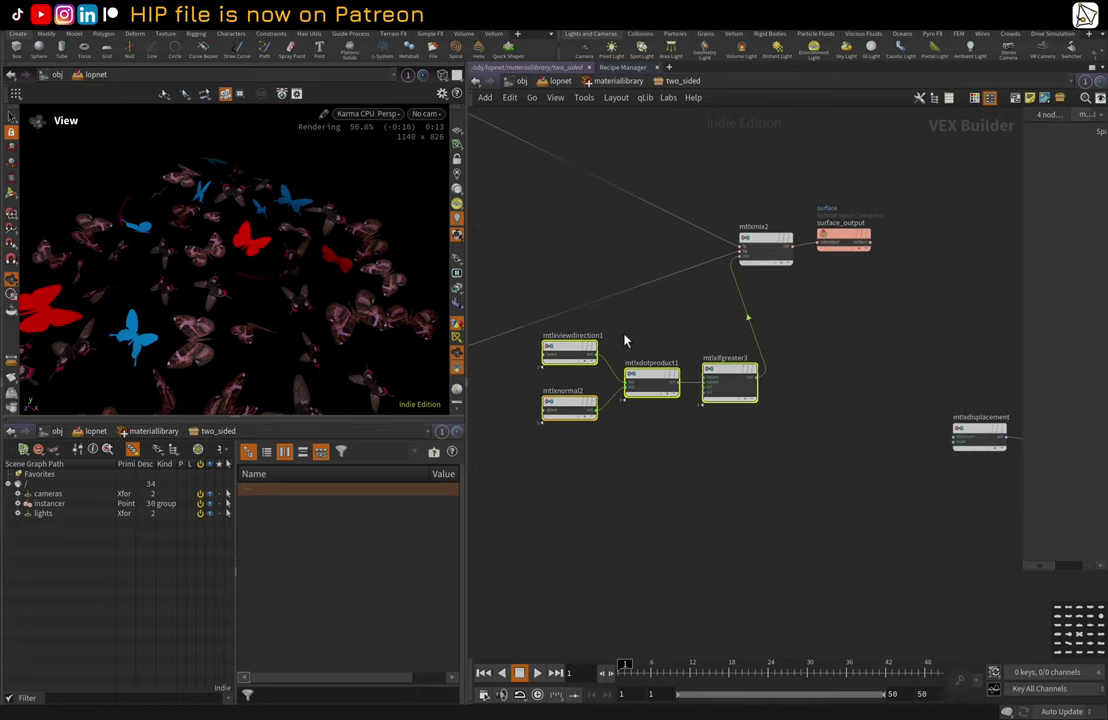
# - Review the Save Tool recipe options for mtlxviewdirection1, mtlxnormal2, mtlxdotproduct1 and mtlxifgreater3, and close them without saving
pyautogui.click(567, 317)
pyautogui.moveTo(781, 477); pyautogui.dragTo(549, 345)
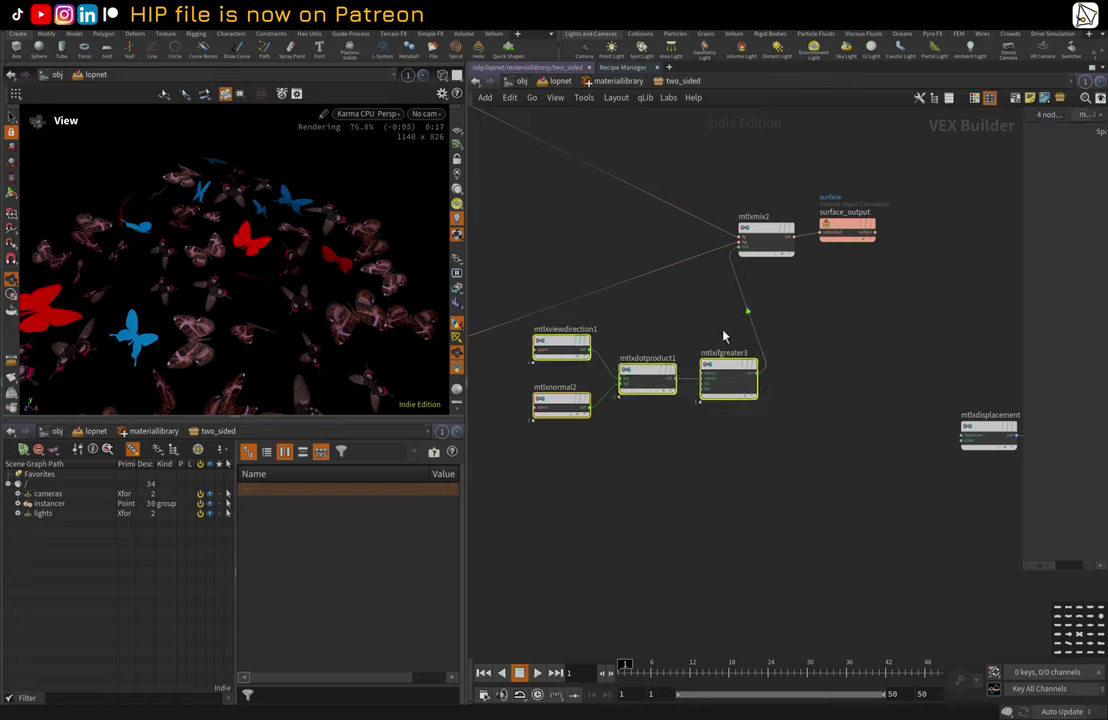
pyautogui.rightClick(568, 345)
pyautogui.moveTo(625, 465)
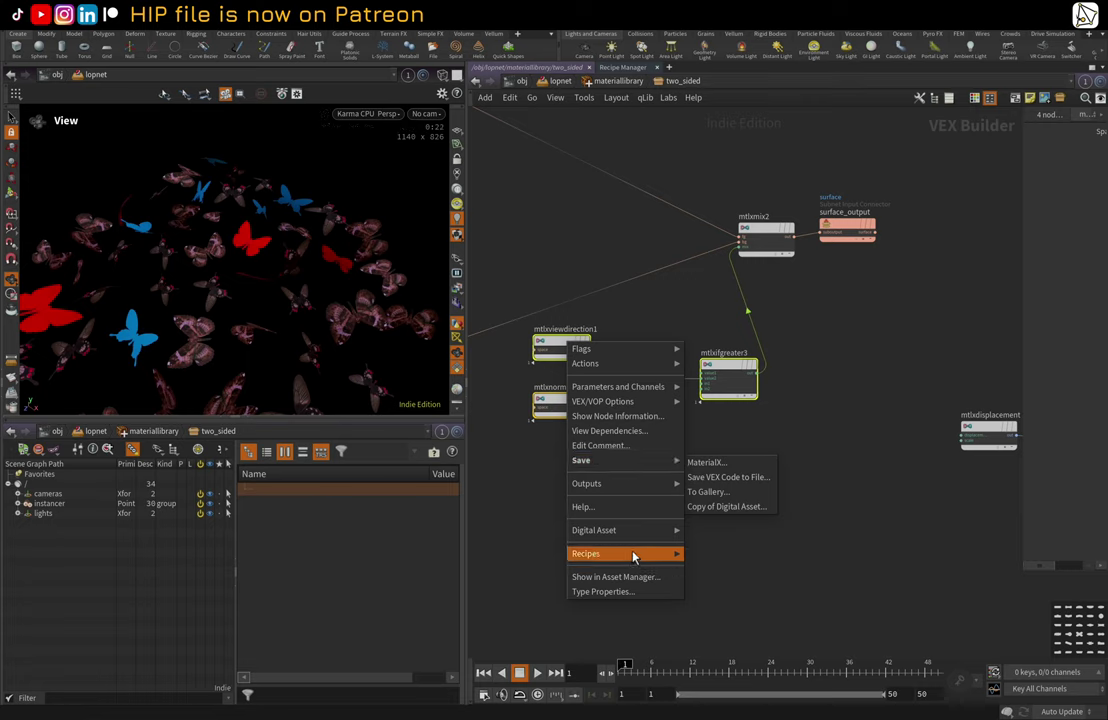
pyautogui.moveTo(636, 556)
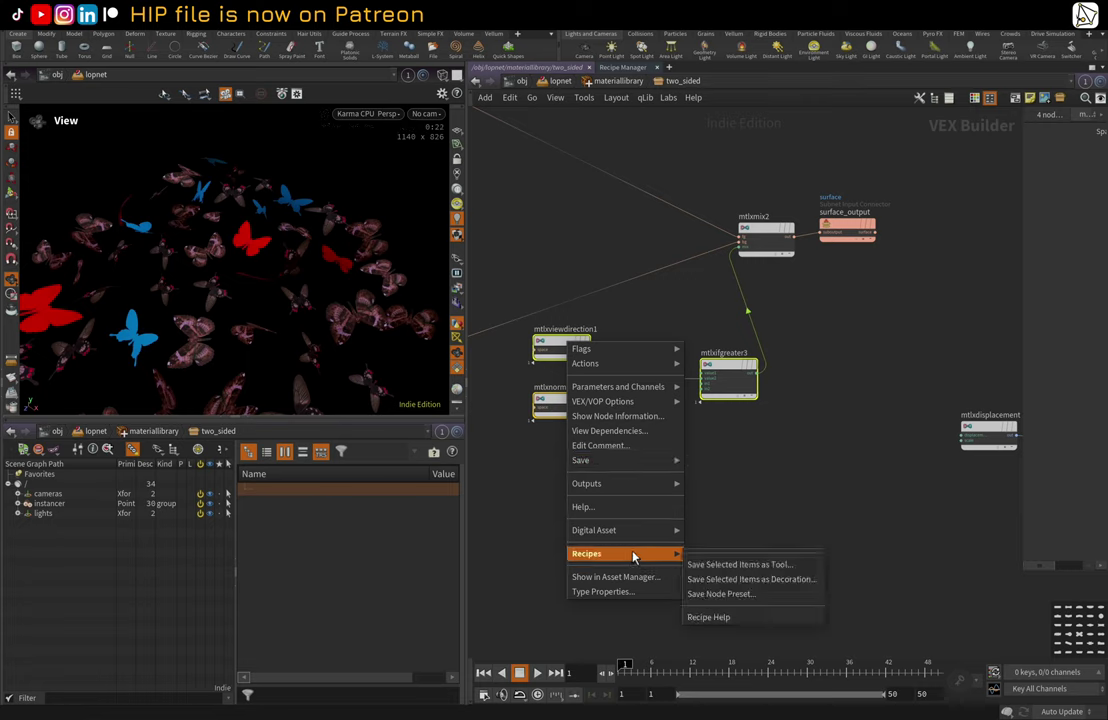
pyautogui.click(722, 565)
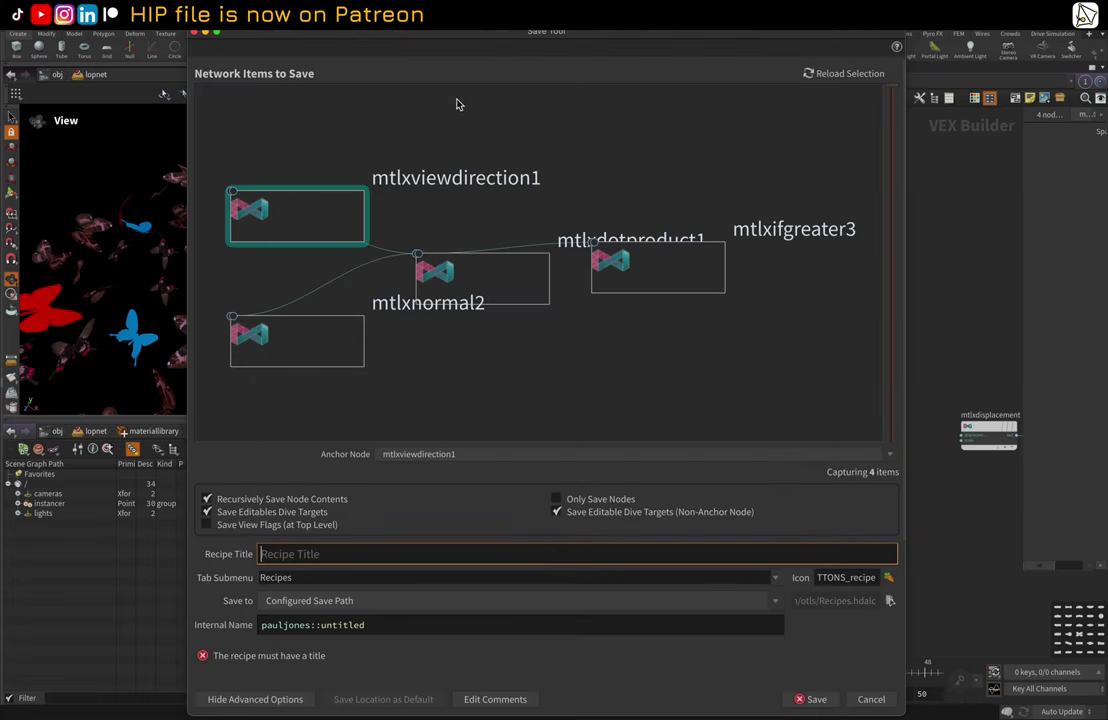
pyautogui.click(196, 35)
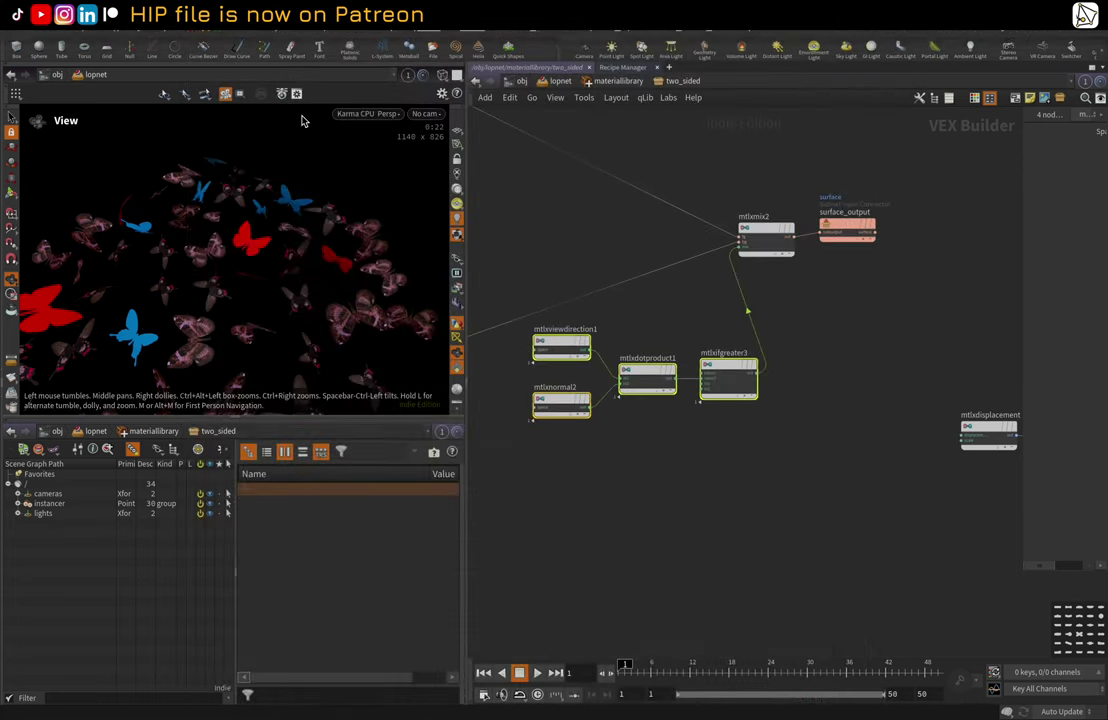
# - Check the recipe libraries in the Recipe Manager, and return to the two_sided network to view the butterflies
pyautogui.click(621, 68)
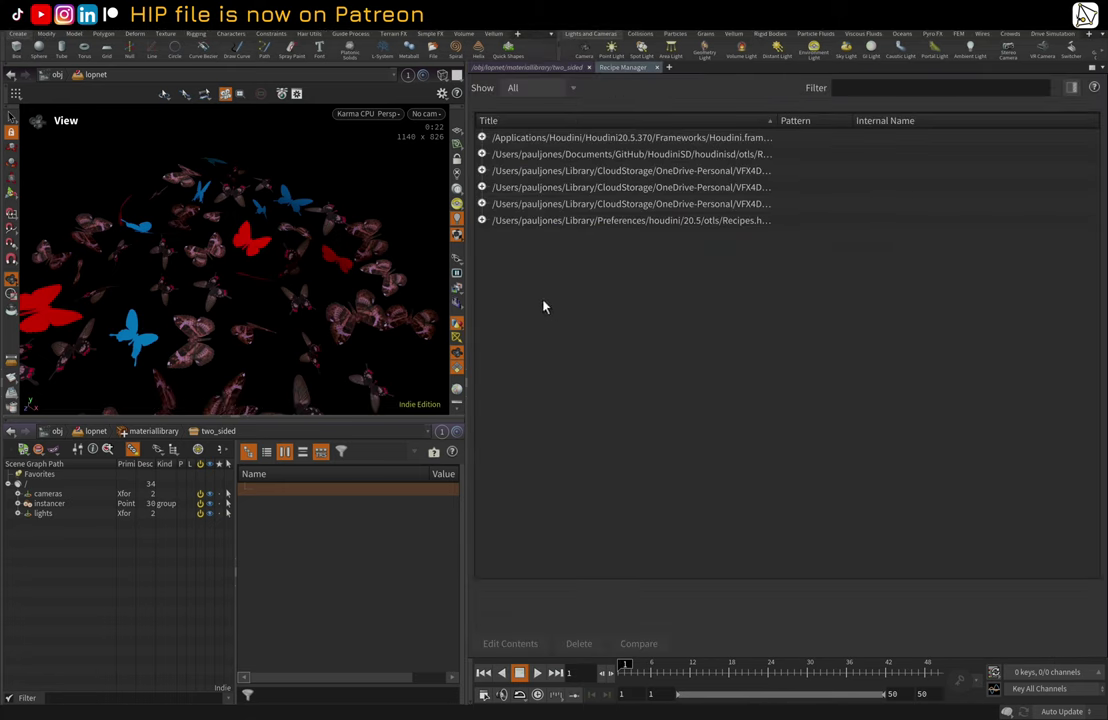
pyautogui.click(522, 67)
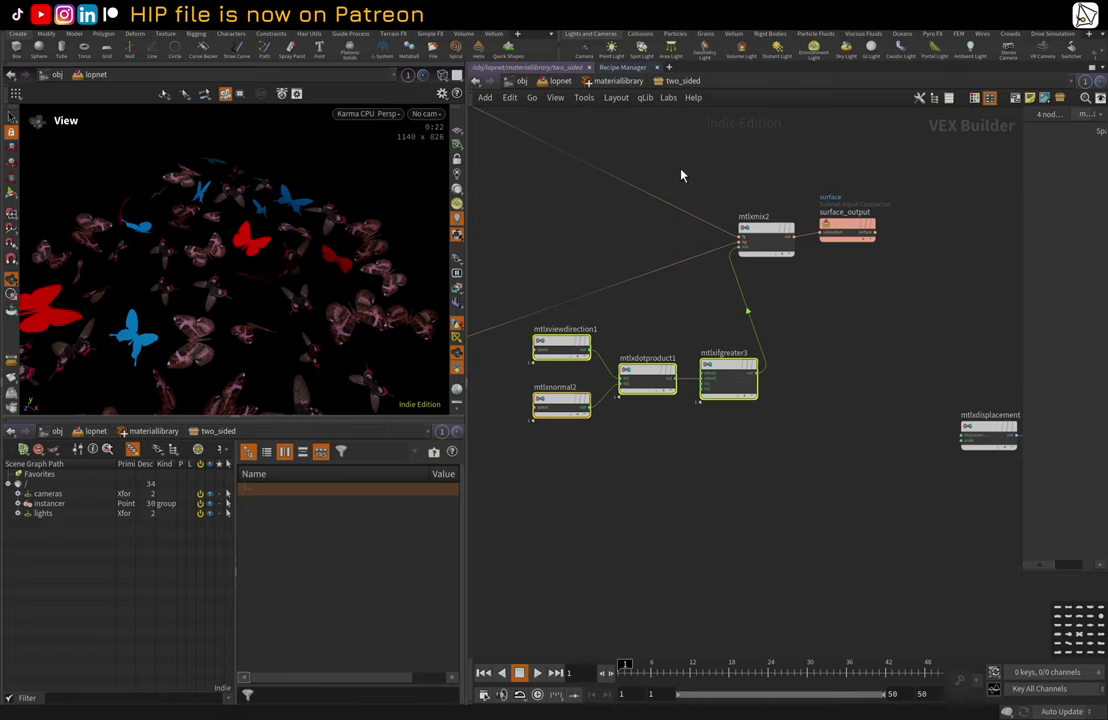
pyautogui.scroll(-2, 631, 504)
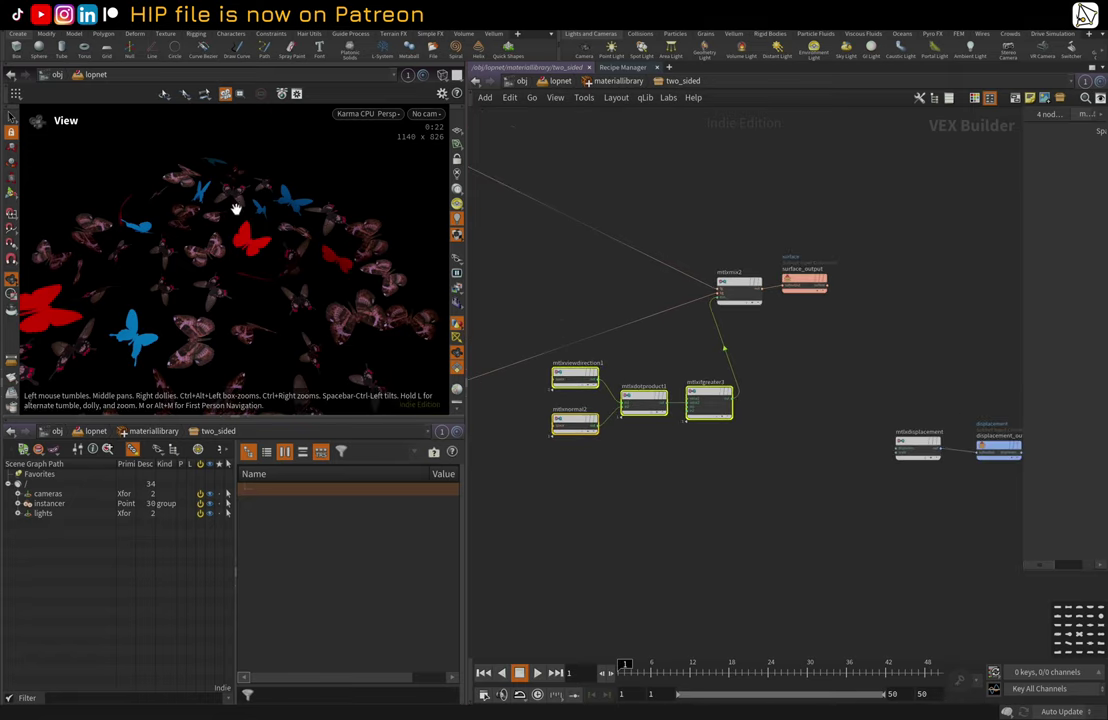
pyautogui.moveTo(217, 243); pyautogui.dragTo(306, 233)
pyautogui.moveTo(503, 283); pyautogui.dragTo(545, 278, button='middle')
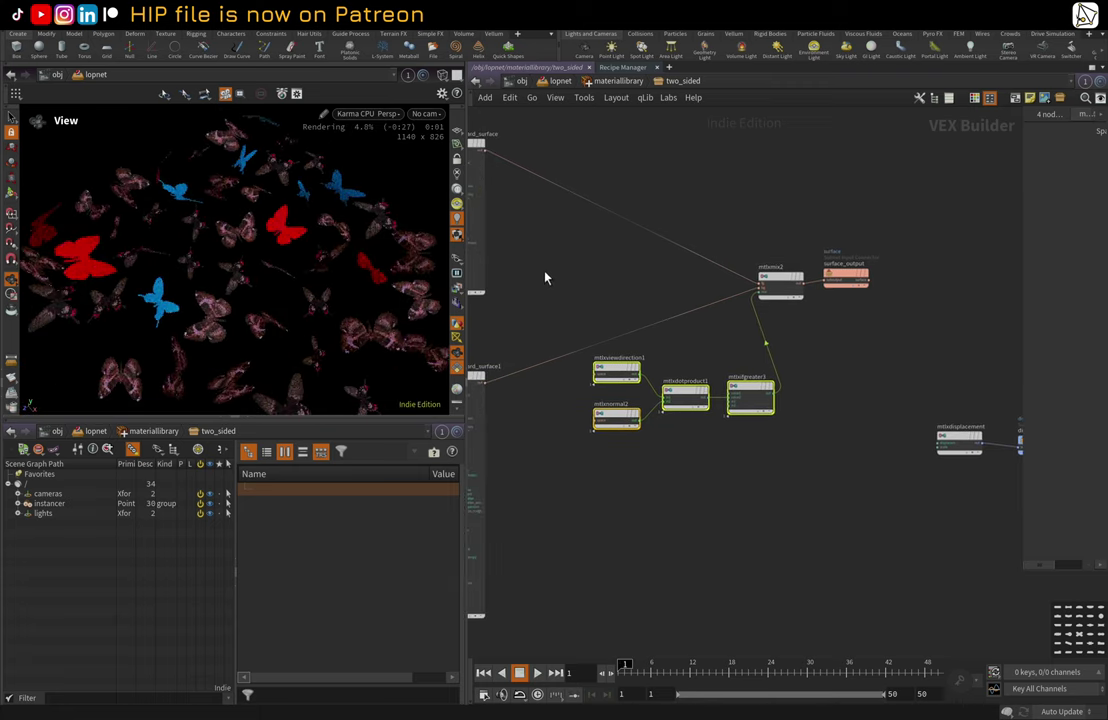